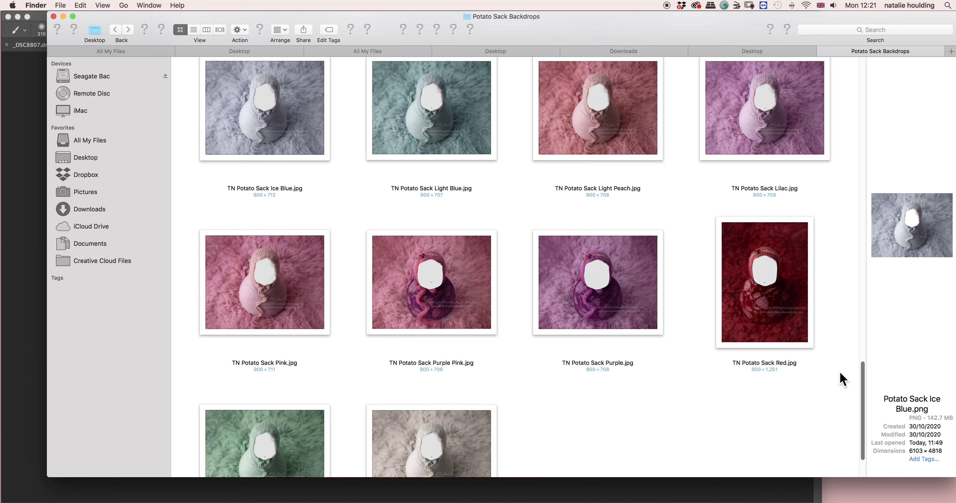
# - Look through the full-size PNG and TN preview images in the Potato Sack Backdrops folder
pyautogui.scroll(-3, 835, 382)
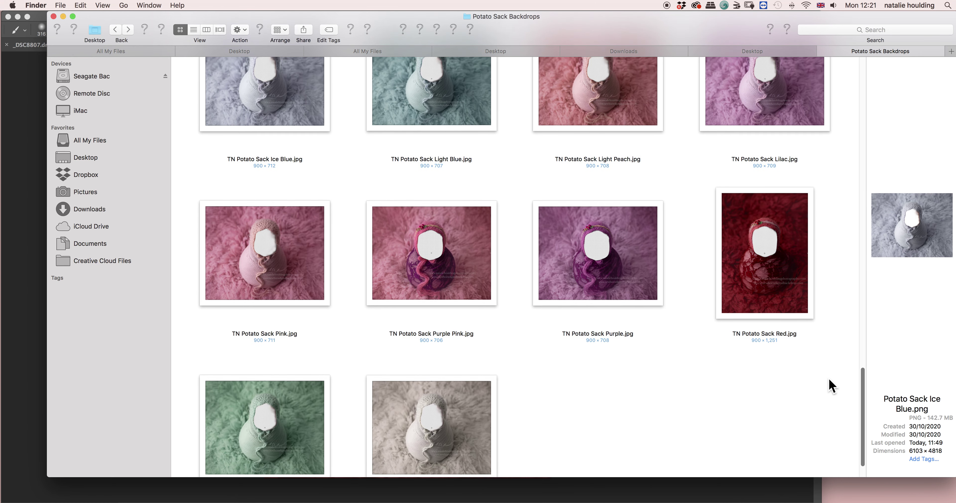
pyautogui.scroll(-3, 829, 386)
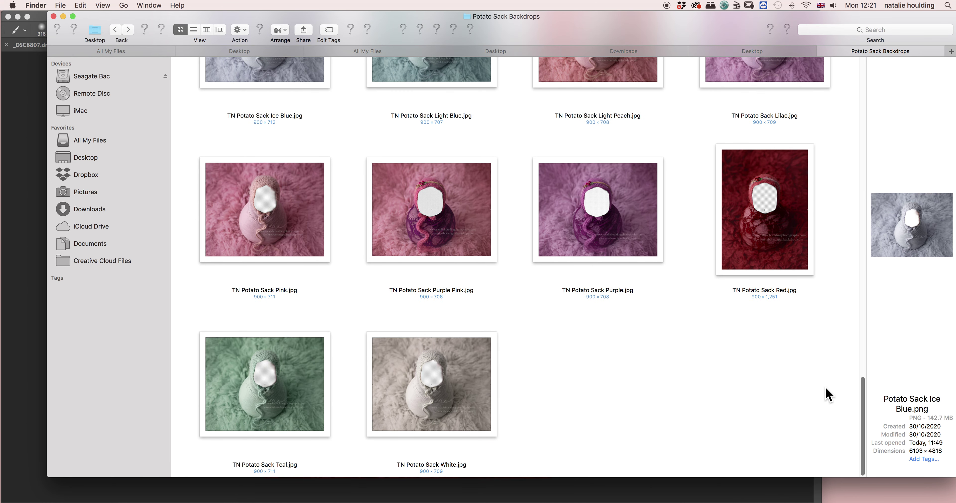
pyautogui.scroll(10, 826, 356)
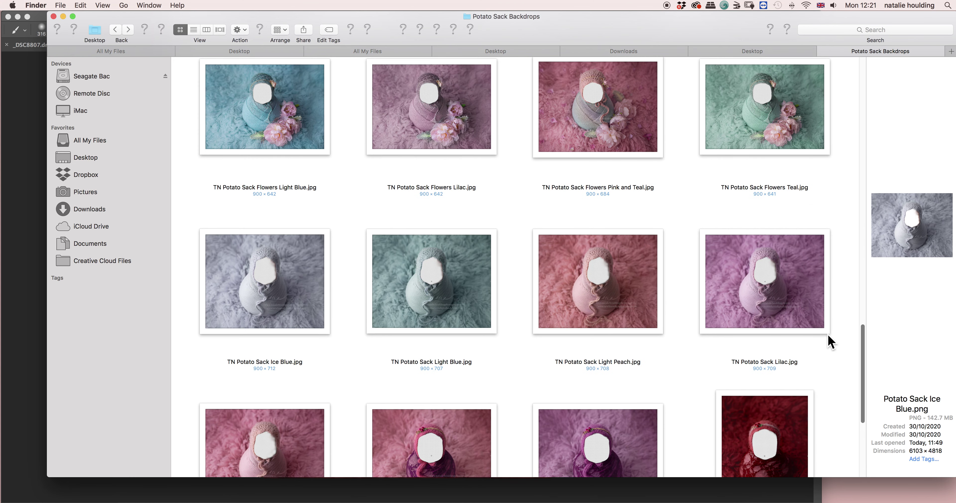
pyautogui.scroll(8, 829, 341)
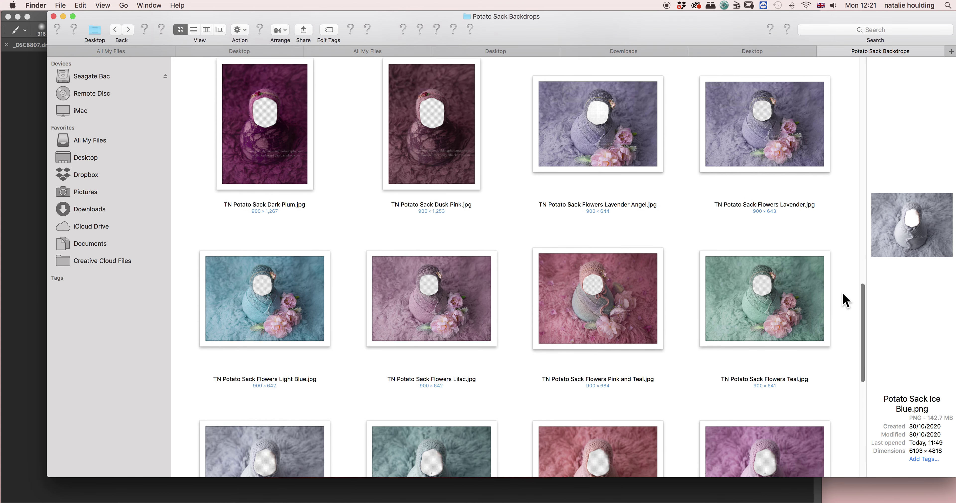
pyautogui.scroll(14, 843, 293)
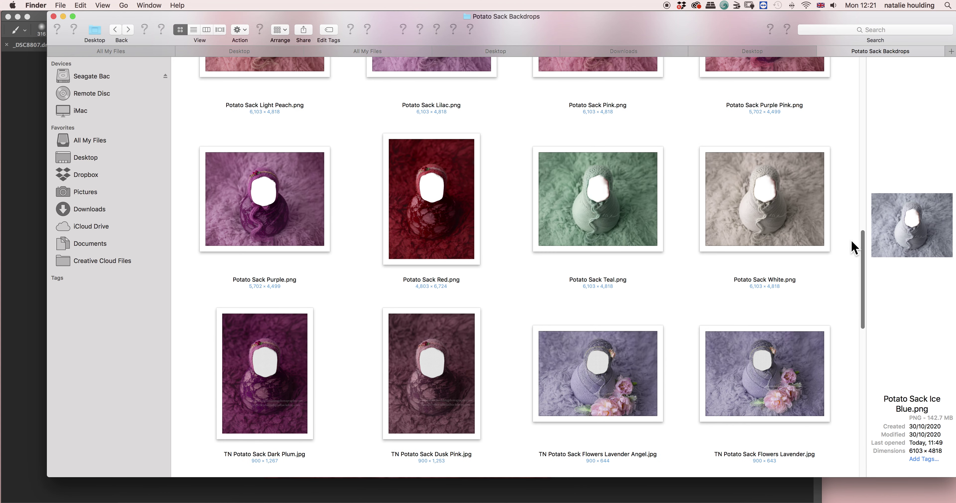
pyautogui.scroll(2, 853, 223)
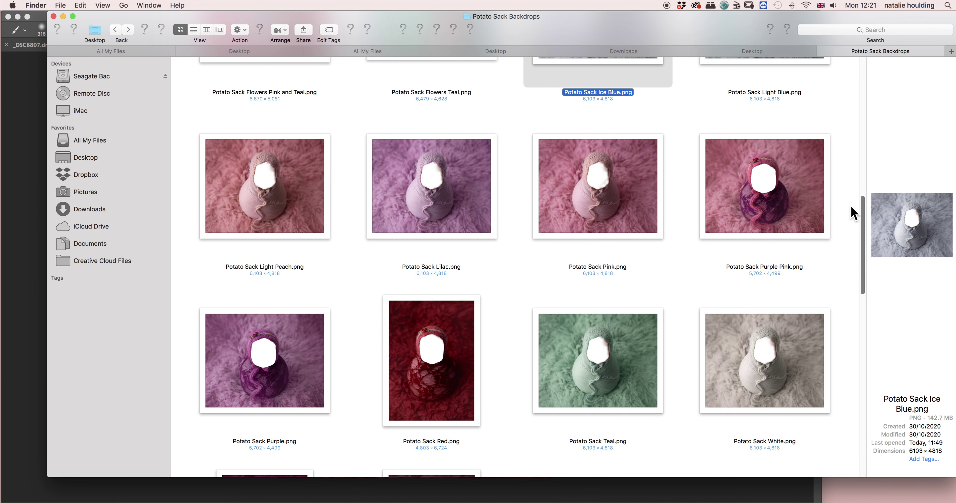
pyautogui.scroll(4, 854, 202)
pyautogui.scroll(2, 853, 191)
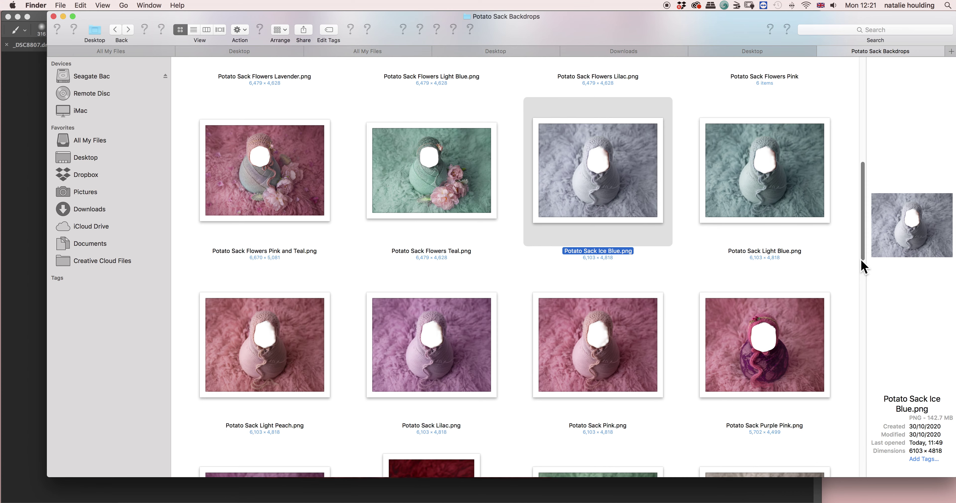
pyautogui.scroll(5, 865, 223)
pyautogui.moveTo(863, 217); pyautogui.dragTo(794, 445)
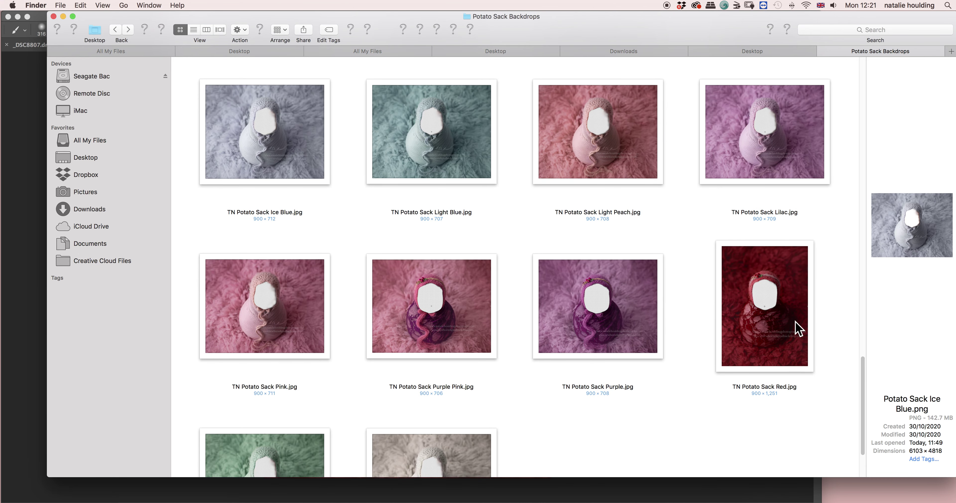
# - Open TN Potato Sack Lilac.jpg to examine the backdrop preview, and close it
pyautogui.doubleClick(758, 159)
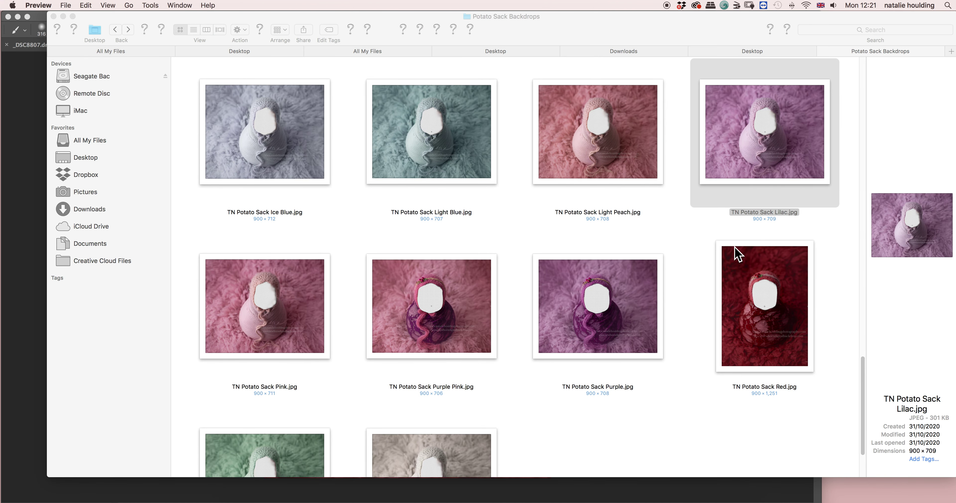
pyautogui.moveTo(204, 21); pyautogui.dragTo(617, 163)
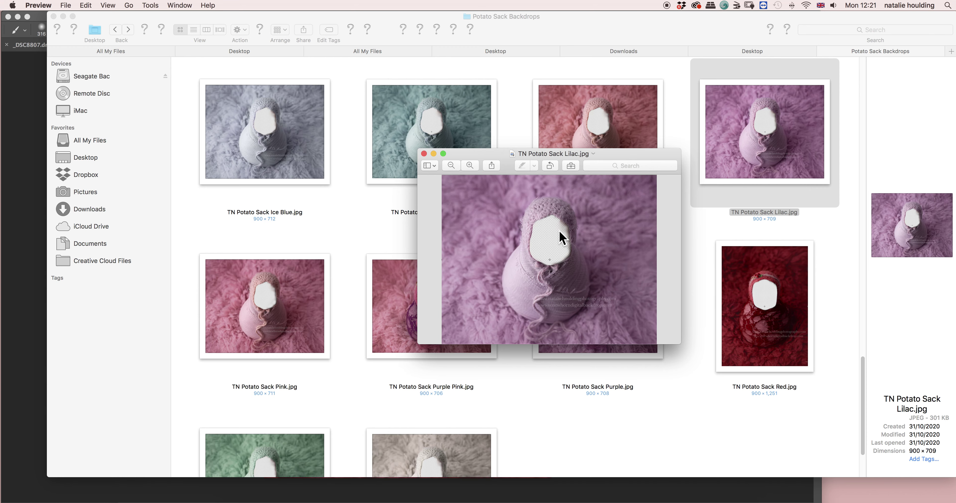
pyautogui.click(424, 153)
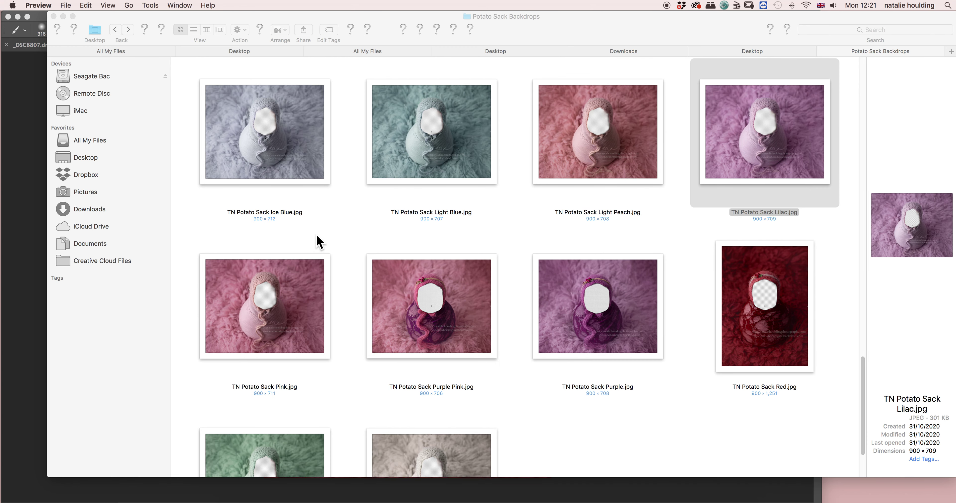
# - Return to the full-size PNG backdrops, minimise the Finder window and switch to Photoshop
pyautogui.scroll(-5, 857, 368)
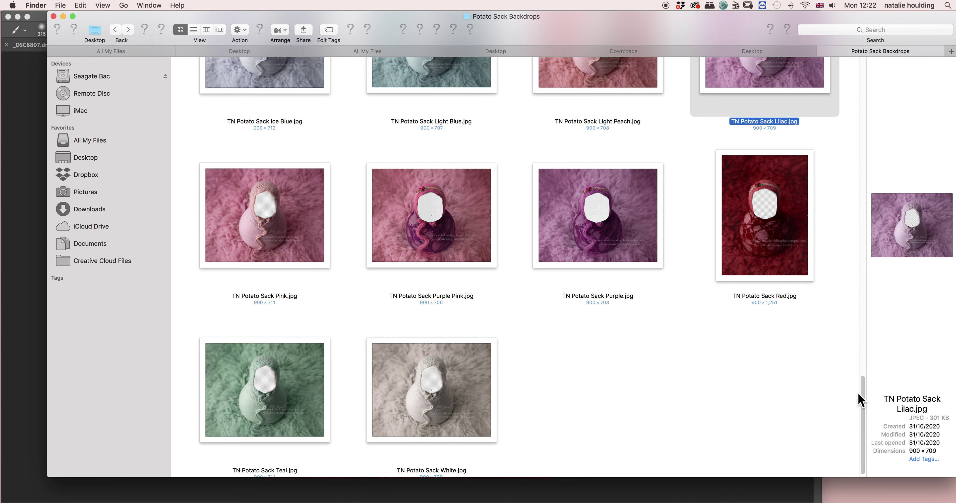
pyautogui.moveTo(862, 389); pyautogui.dragTo(627, 184)
pyautogui.click(519, 187)
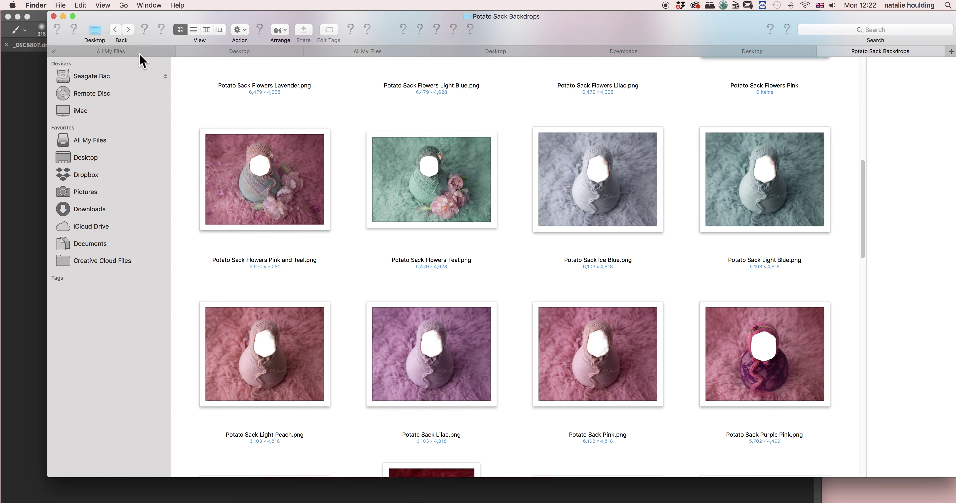
pyautogui.click(63, 17)
pyautogui.click(100, 124)
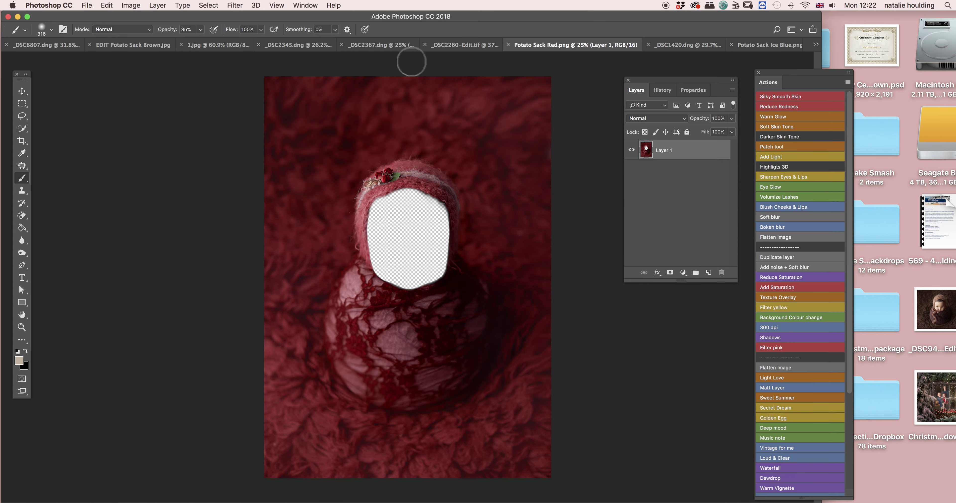
# - Widen the Photoshop window across the screen and move the Actions and Layers panels clear of the red backdrop image
pyautogui.moveTo(635, 17); pyautogui.dragTo(668, 11)
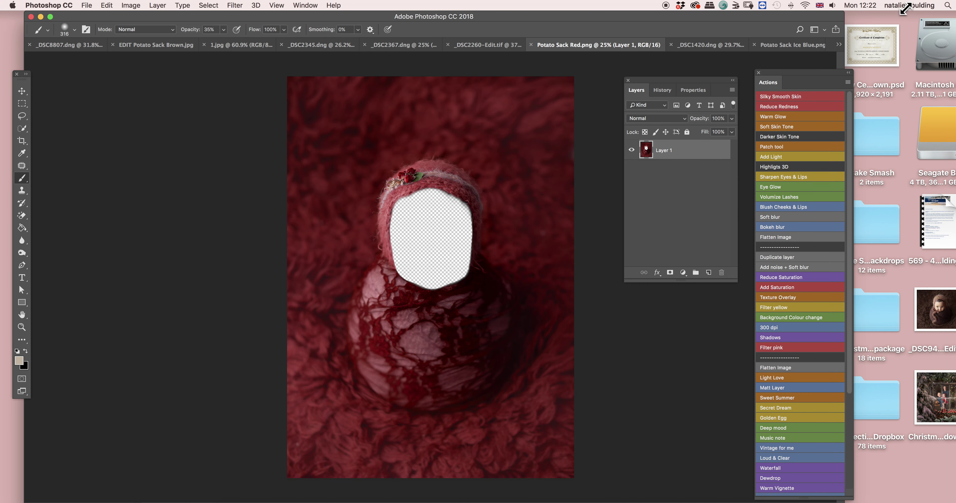
pyautogui.moveTo(845, 61); pyautogui.dragTo(917, 51)
pyautogui.moveTo(408, 21); pyautogui.dragTo(393, 18)
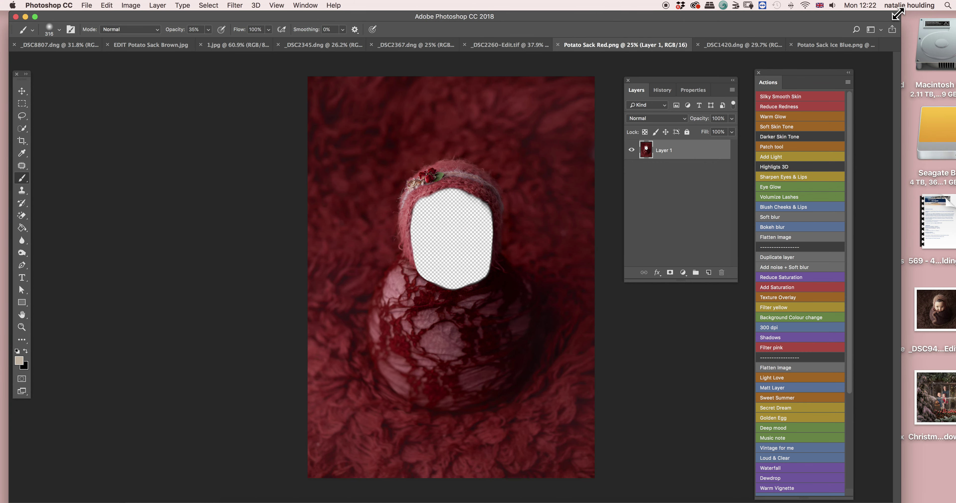
pyautogui.moveTo(899, 14); pyautogui.dragTo(955, 11)
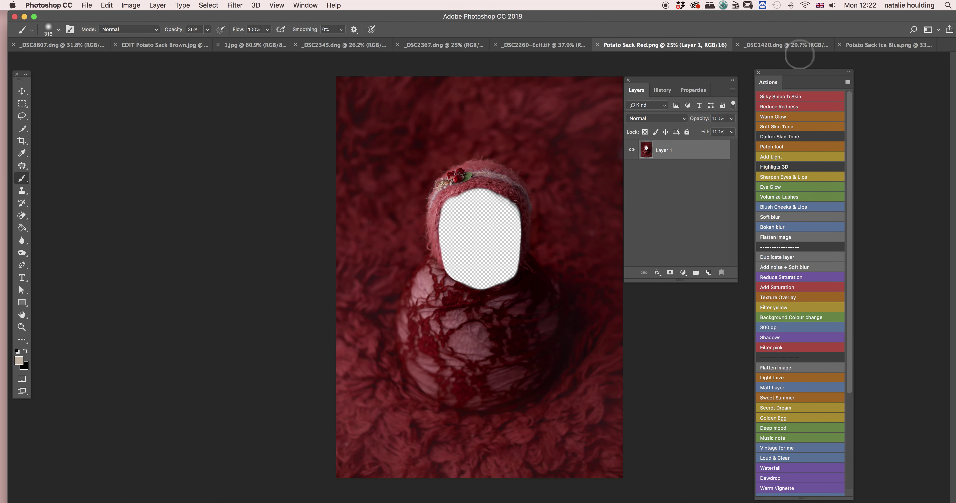
pyautogui.moveTo(809, 78); pyautogui.dragTo(890, 68)
pyautogui.moveTo(707, 87); pyautogui.dragTo(784, 74)
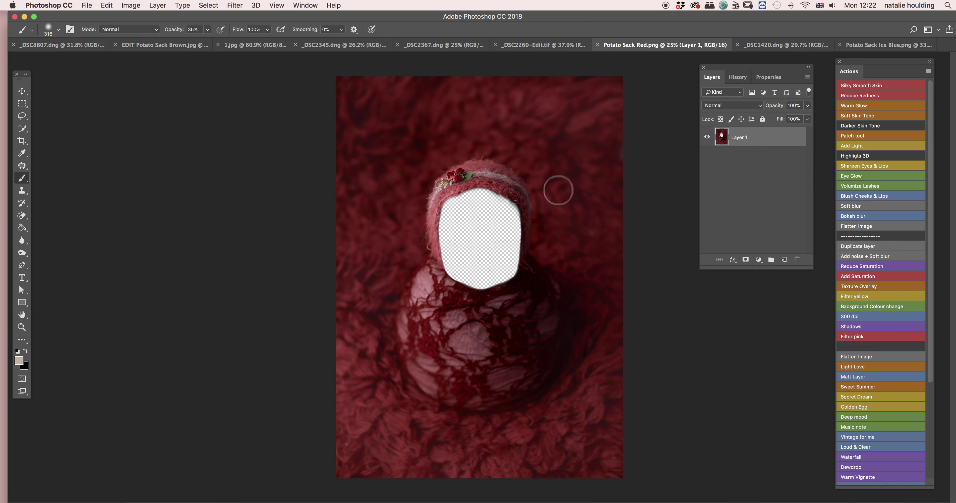
# - Make a loose lasso selection around the sleeping baby's head in _DSC2260-Edit.tif
pyautogui.click(522, 50)
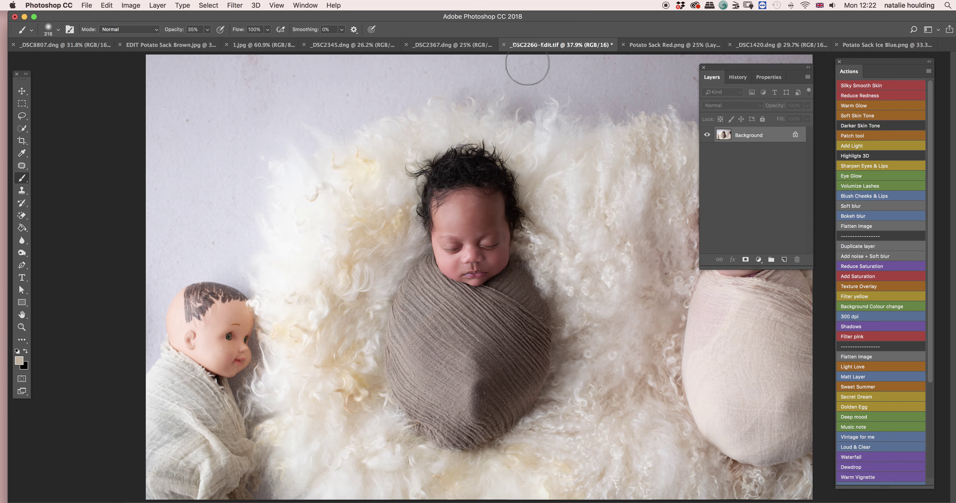
pyautogui.click(22, 116)
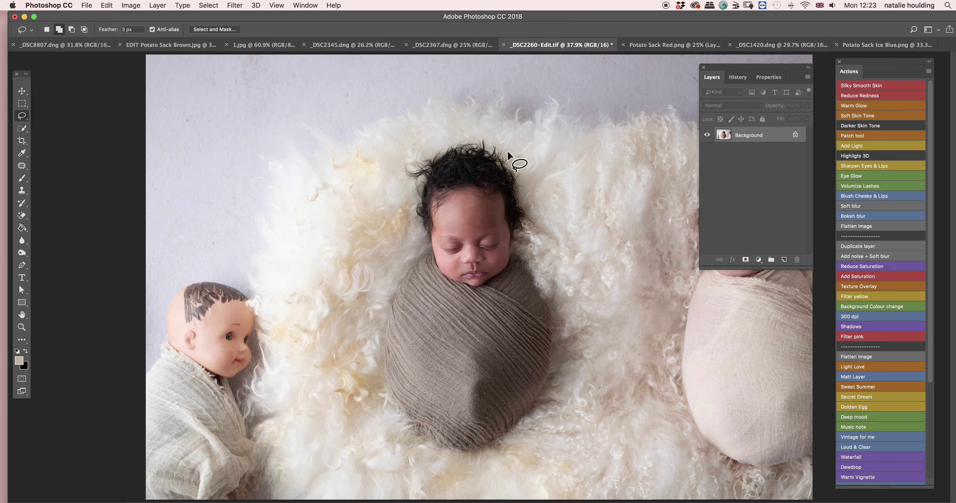
pyautogui.moveTo(515, 155)
pyautogui.mouseDown()
pyautogui.moveTo(439, 135)
pyautogui.moveTo(405, 239)
pyautogui.moveTo(482, 305)
pyautogui.moveTo(541, 230)
pyautogui.moveTo(474, 129)
pyautogui.mouseUp()
# - Move the selected head into Potato Sack Red.png over the face opening and place its layer beneath Layer 1
pyautogui.click(21, 92)
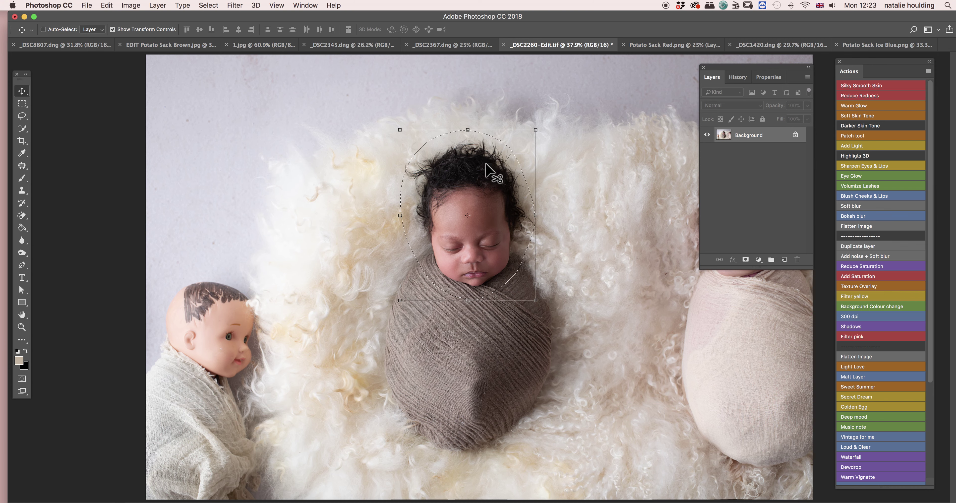
pyautogui.moveTo(763, 65)
pyautogui.mouseDown()
pyautogui.moveTo(589, 82)
pyautogui.moveTo(742, 62)
pyautogui.moveTo(752, 71)
pyautogui.mouseUp()
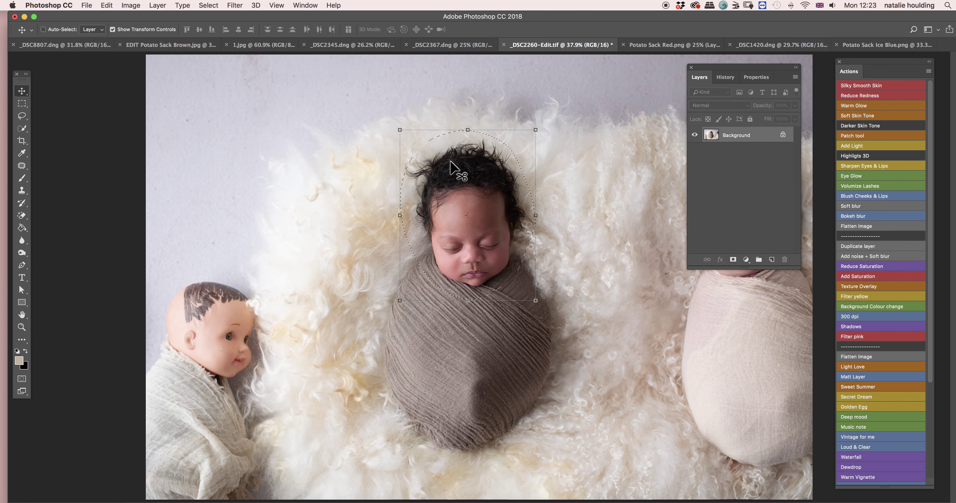
pyautogui.moveTo(482, 169); pyautogui.dragTo(504, 154)
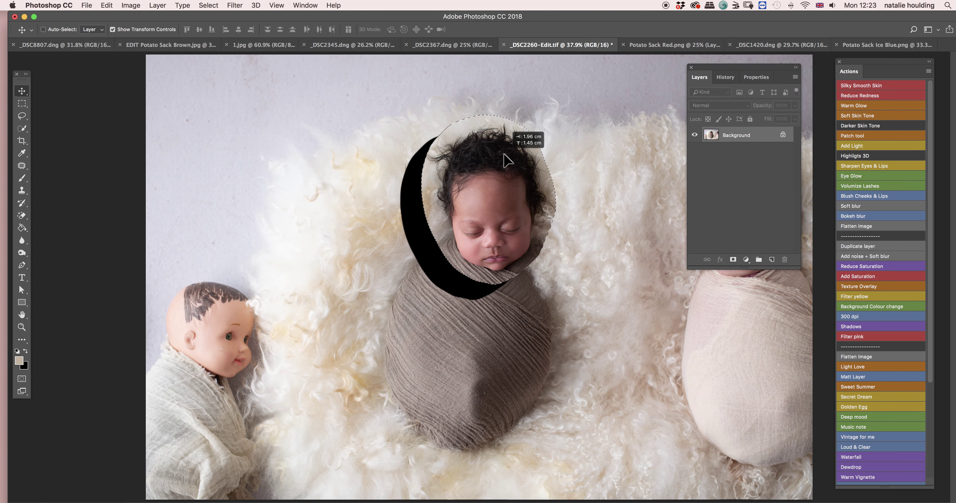
pyautogui.moveTo(607, 129); pyautogui.dragTo(674, 48)
pyautogui.moveTo(549, 255); pyautogui.dragTo(554, 318)
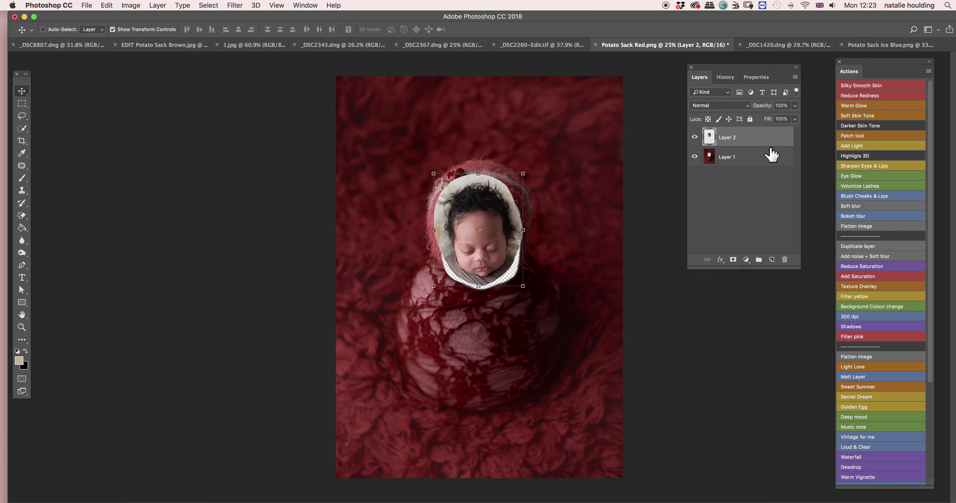
pyautogui.moveTo(766, 141); pyautogui.dragTo(758, 163)
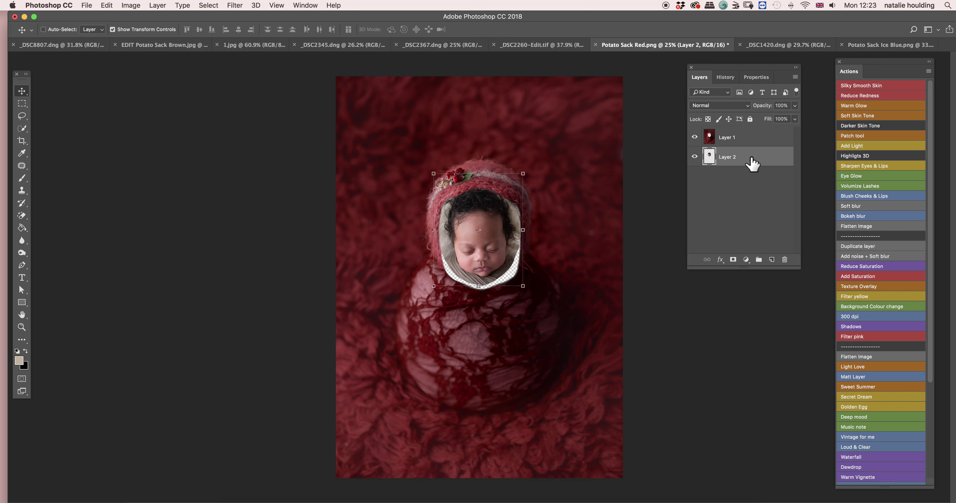
# - Scale the face on Layer 2 to about 147%, tilt it slightly clockwise and fit it inside the bonnet opening
pyautogui.click(433, 287)
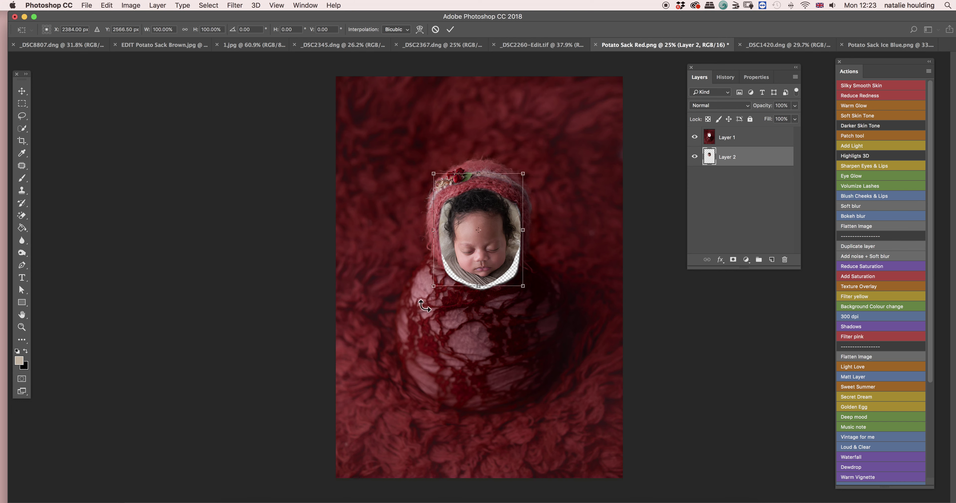
pyautogui.moveTo(433, 286); pyautogui.dragTo(418, 306)
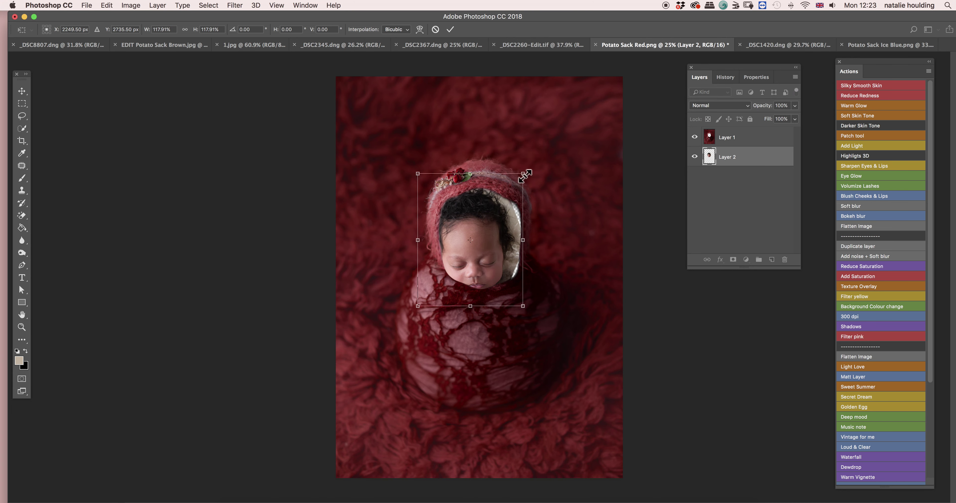
pyautogui.moveTo(526, 172); pyautogui.dragTo(545, 146)
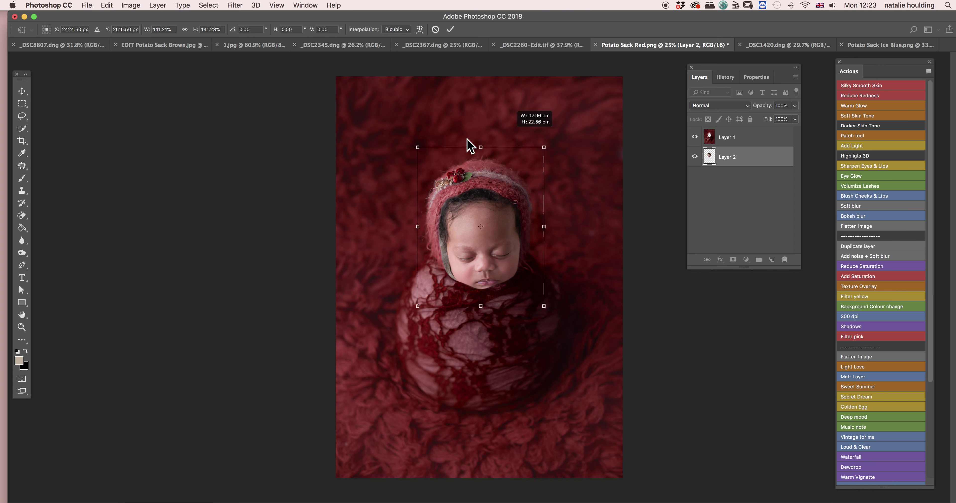
pyautogui.moveTo(417, 144); pyautogui.dragTo(413, 141)
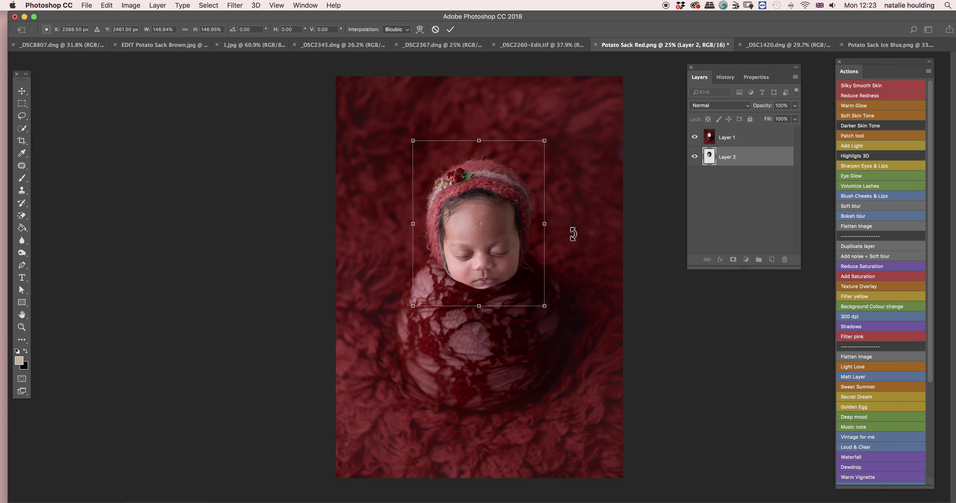
pyautogui.moveTo(565, 254); pyautogui.dragTo(560, 256)
pyautogui.moveTo(475, 232); pyautogui.dragTo(474, 230)
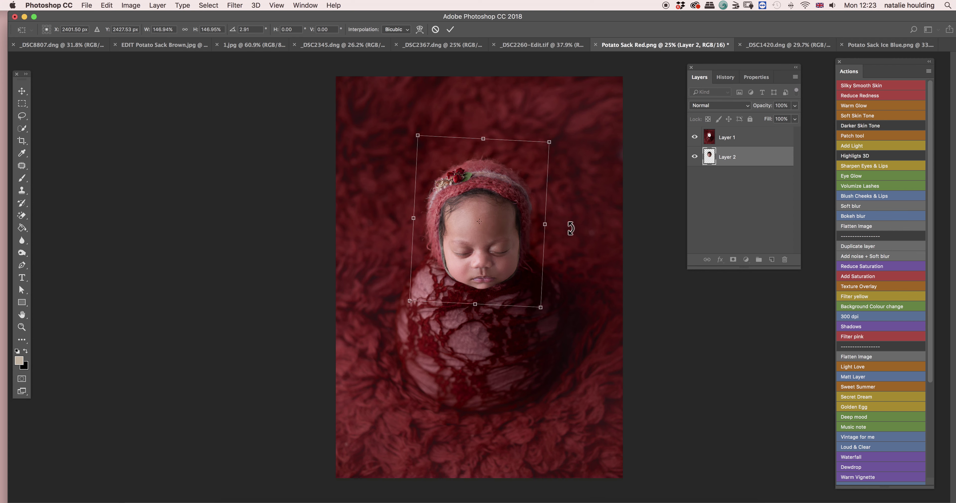
pyautogui.moveTo(568, 235); pyautogui.dragTo(565, 239)
pyautogui.click(450, 29)
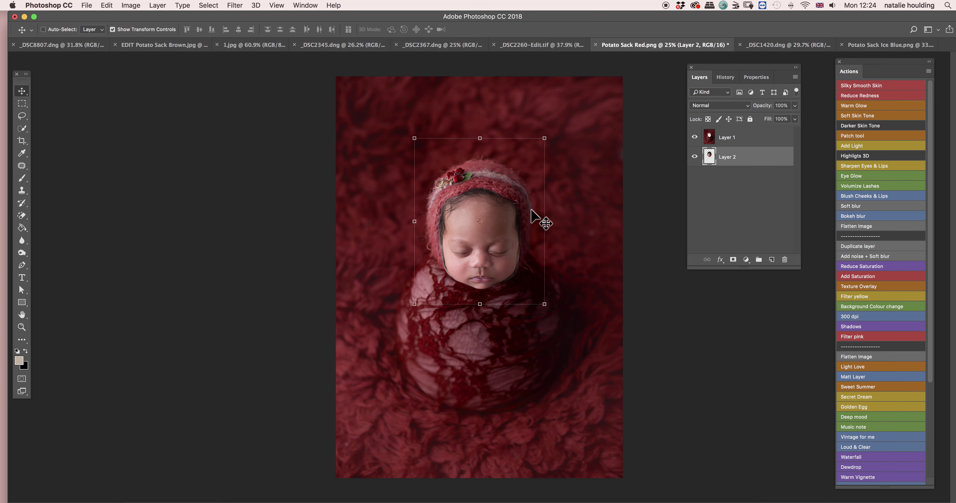
# - Refine the face layer's fit by scaling it to about 101%, rotating it about 1.3° and nudging it upward
pyautogui.scroll(3, 480, 197)
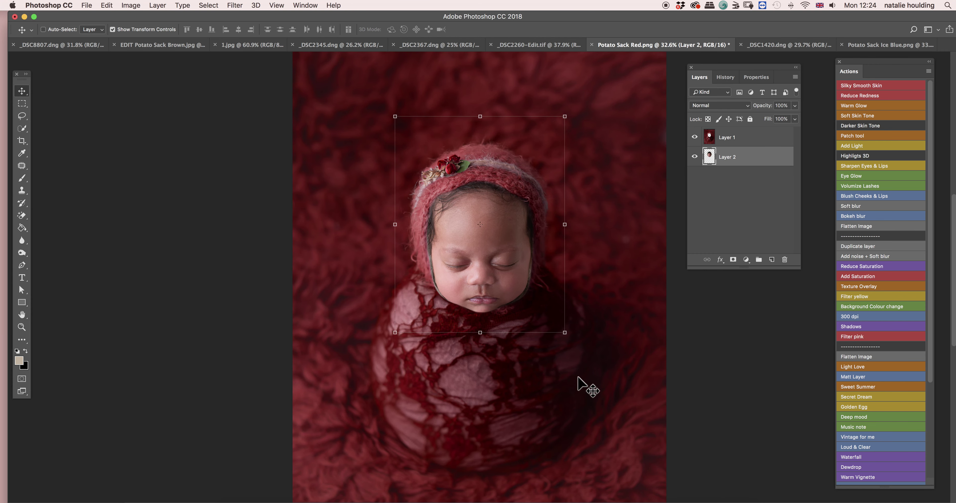
pyautogui.moveTo(564, 333); pyautogui.dragTo(565, 335)
pyautogui.moveTo(471, 333); pyautogui.dragTo(470, 332)
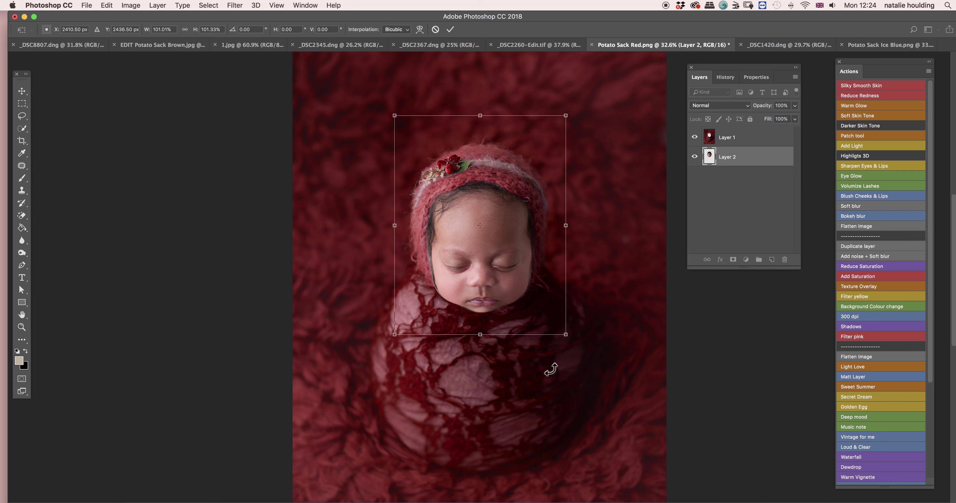
pyautogui.moveTo(585, 335); pyautogui.dragTo(584, 349)
pyautogui.press('Up')
pyautogui.press('Up')
pyautogui.press('Up')
pyautogui.press('Up')
pyautogui.press('Up')
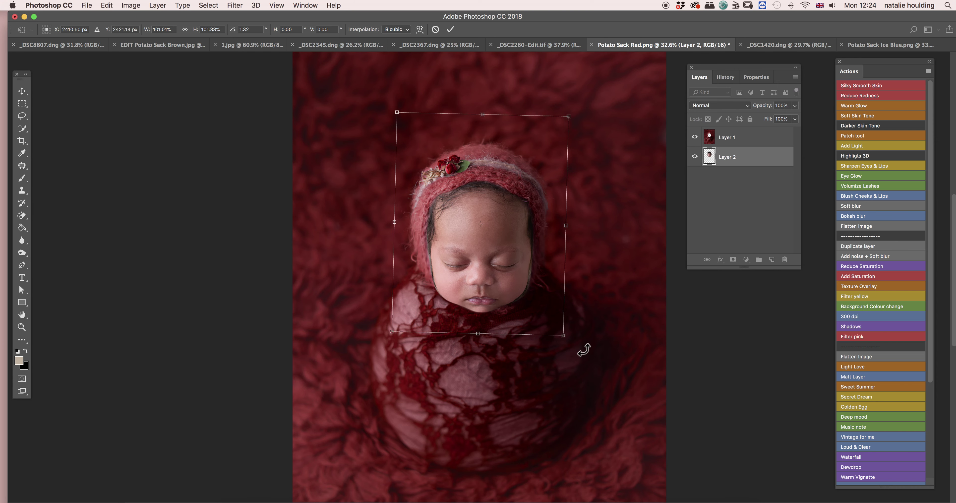
pyautogui.click(450, 29)
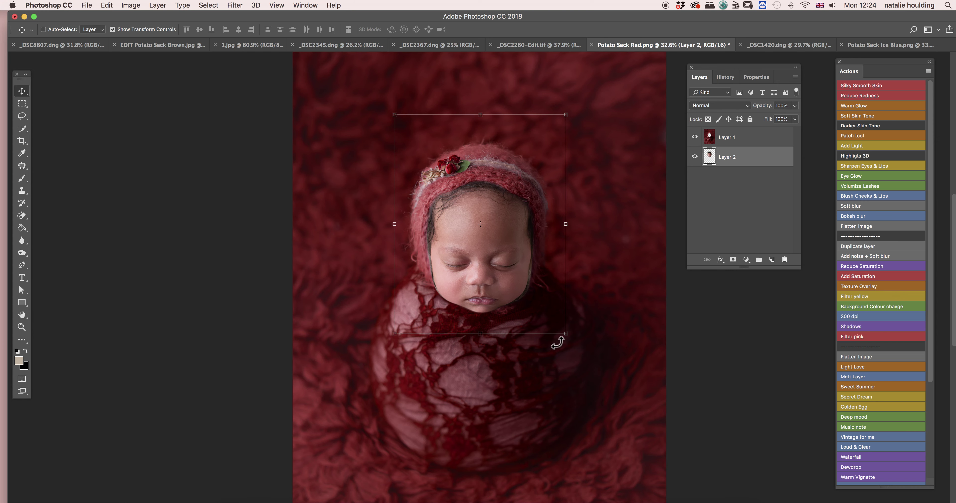
# - Enlarge the face layer slightly from opposite corners to fill the bonnet opening and apply the transform
pyautogui.moveTo(564, 333); pyautogui.dragTo(565, 335)
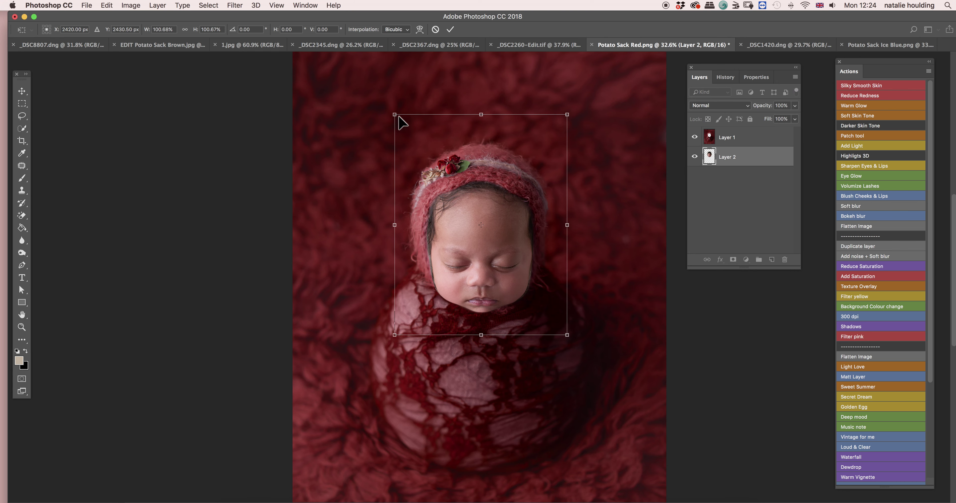
pyautogui.moveTo(395, 114); pyautogui.dragTo(392, 110)
pyautogui.moveTo(568, 336); pyautogui.dragTo(568, 336)
pyautogui.click(450, 29)
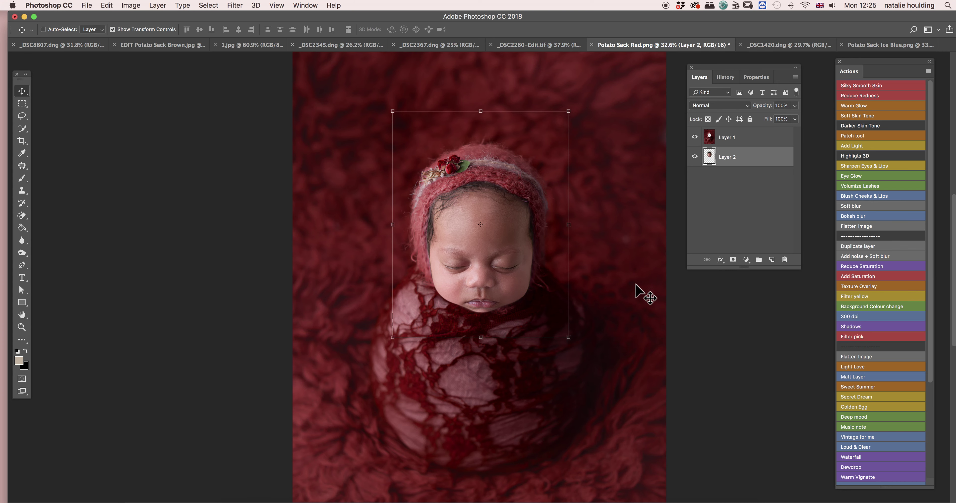
# - Open Layer 1, the red backdrop with the face opening, in the Liquify filter
pyautogui.click(748, 138)
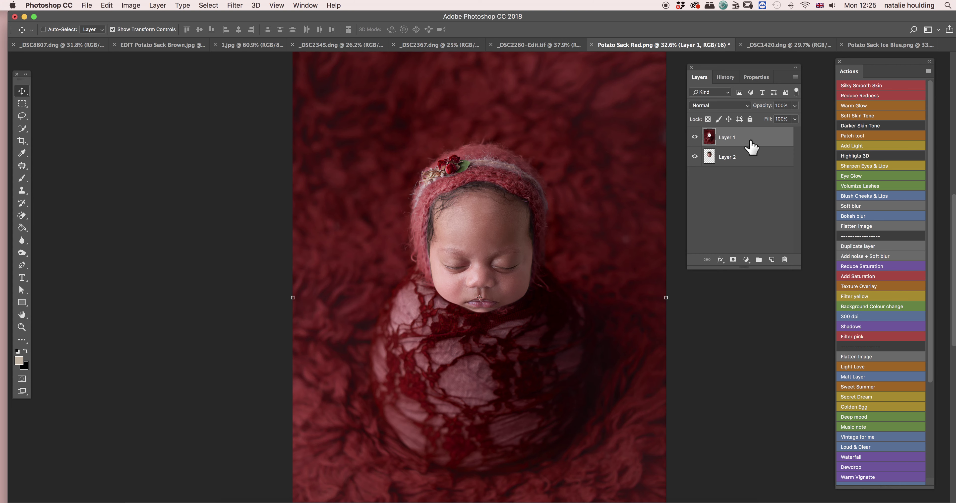
pyautogui.click(234, 5)
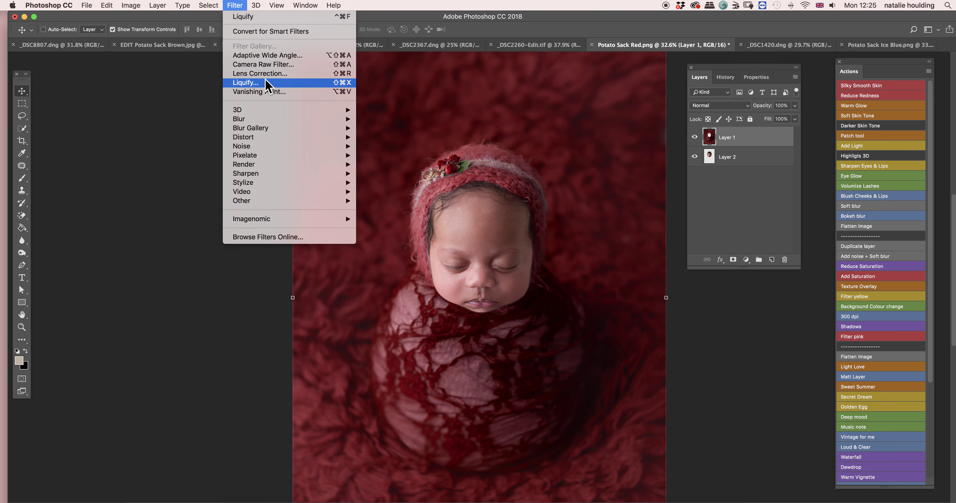
pyautogui.press('Escape')
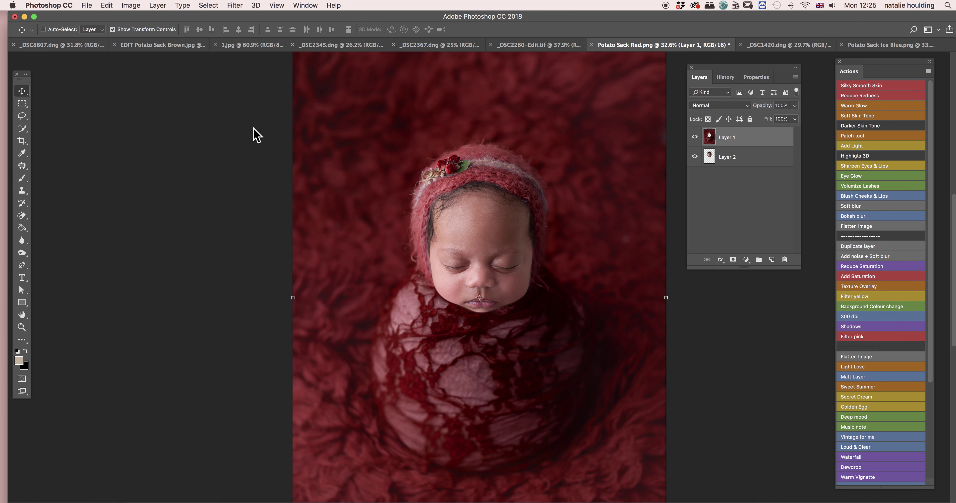
pyautogui.press('super+shift+x')
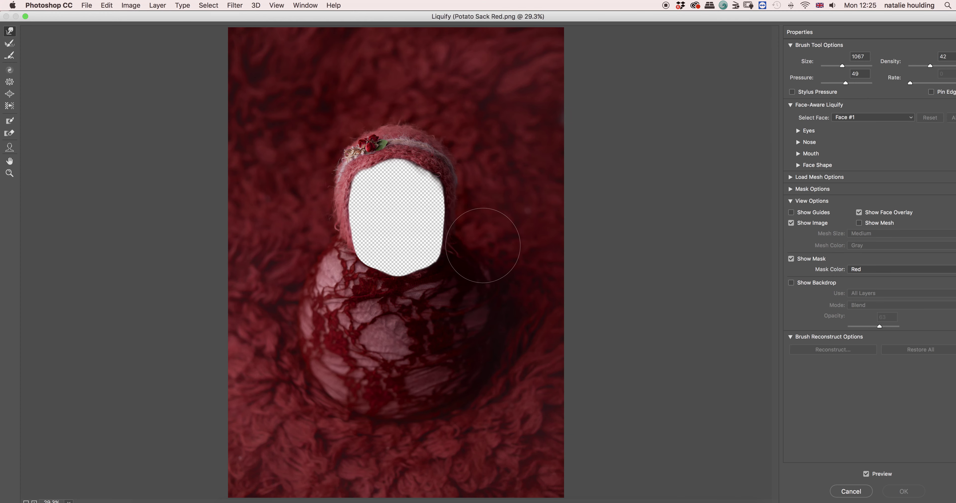
# - Show Layer 2 as the Liquify backdrop so the baby's face appears behind the opening
pyautogui.scroll(5, 391, 239)
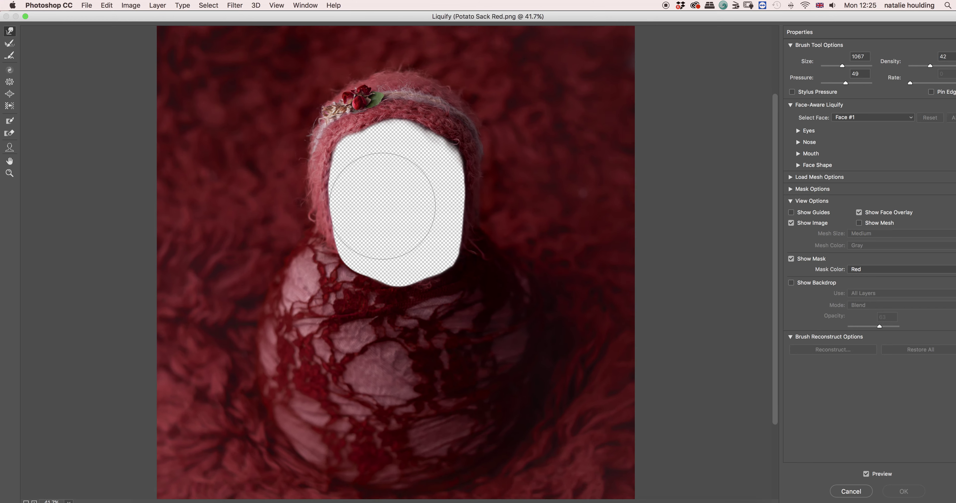
pyautogui.scroll(2, 397, 156)
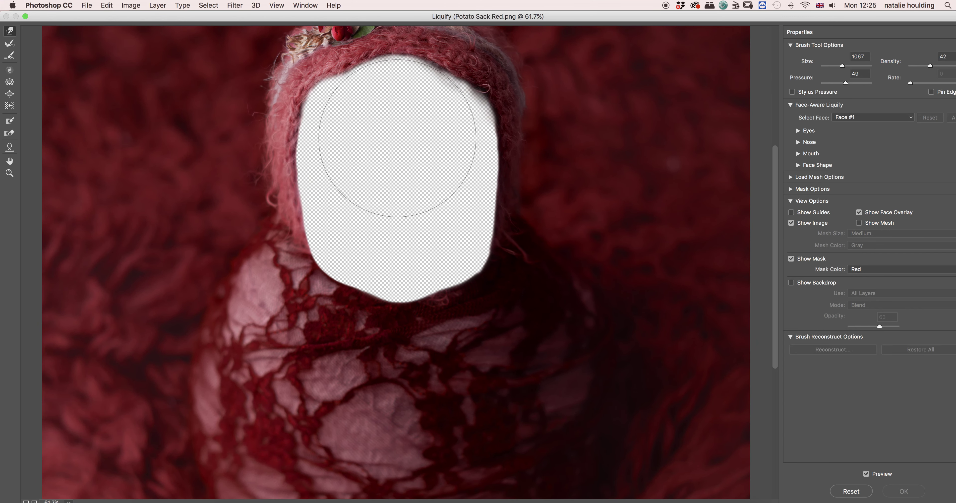
pyautogui.scroll(1, 408, 134)
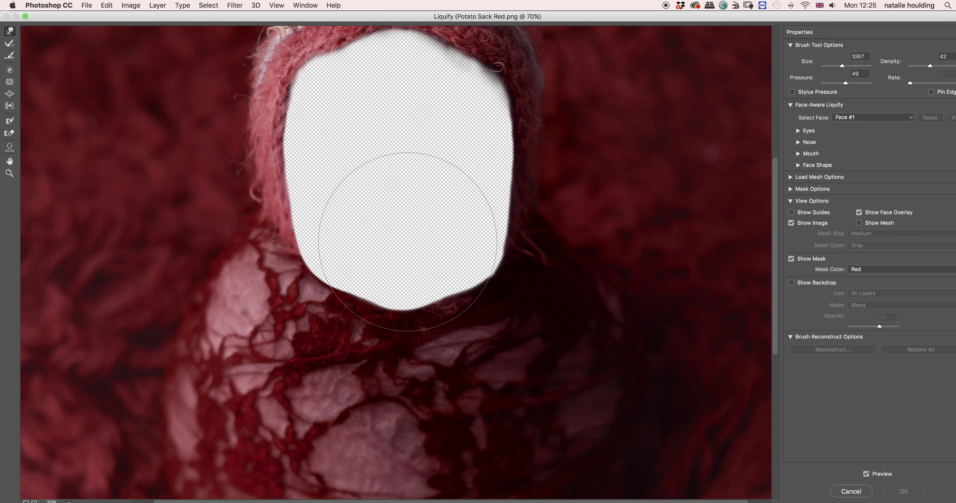
pyautogui.moveTo(418, 262)
pyautogui.mouseDown()
pyautogui.moveTo(419, 327)
pyautogui.moveTo(412, 319)
pyautogui.mouseUp()
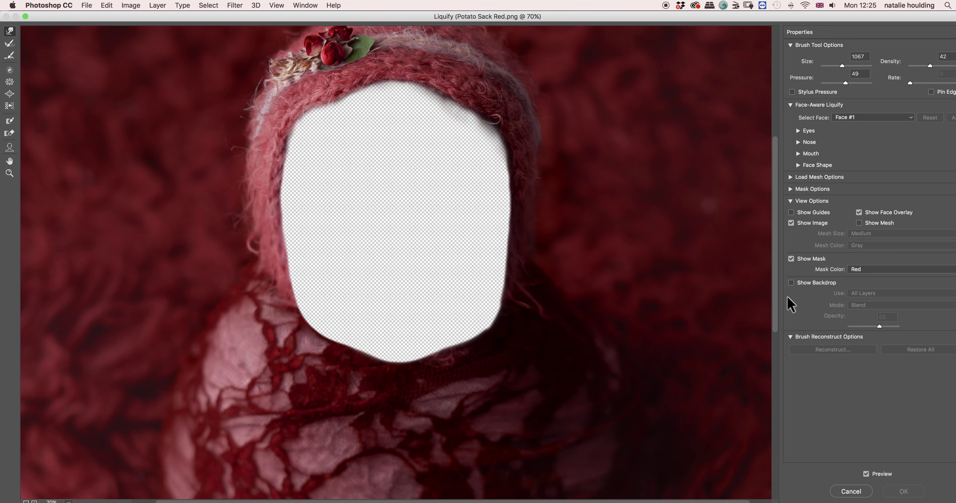
pyautogui.click(791, 283)
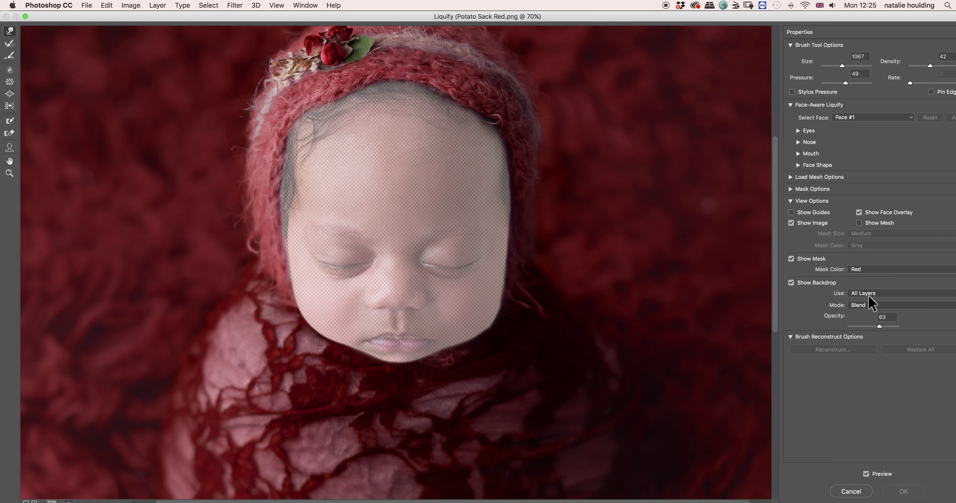
pyautogui.click(882, 293)
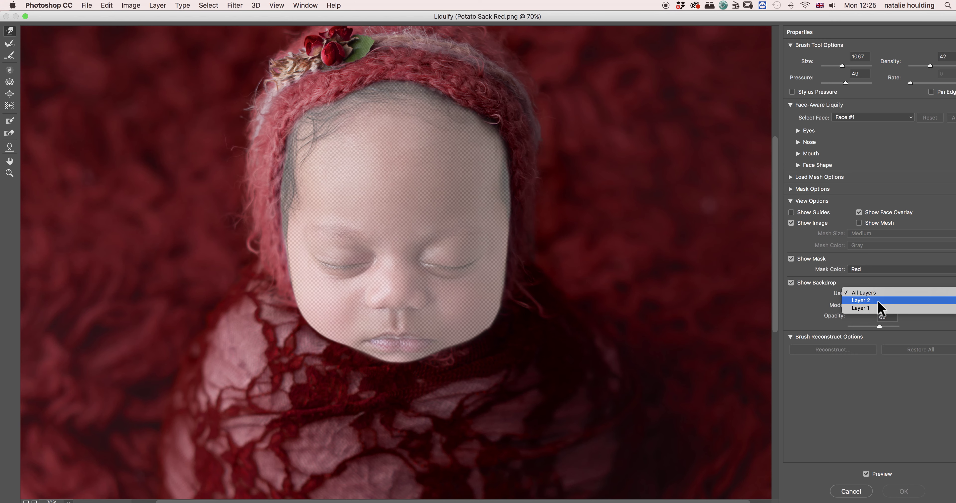
pyautogui.click(880, 300)
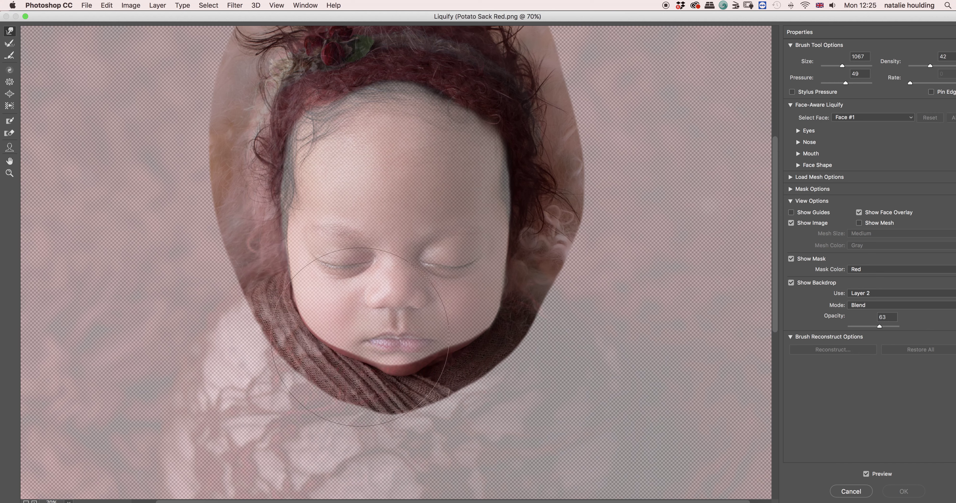
# - Warp the edges of the face opening to follow the baby's face and chin, reducing the brush size to 722 and 215
pyautogui.moveTo(361, 344); pyautogui.dragTo(334, 223)
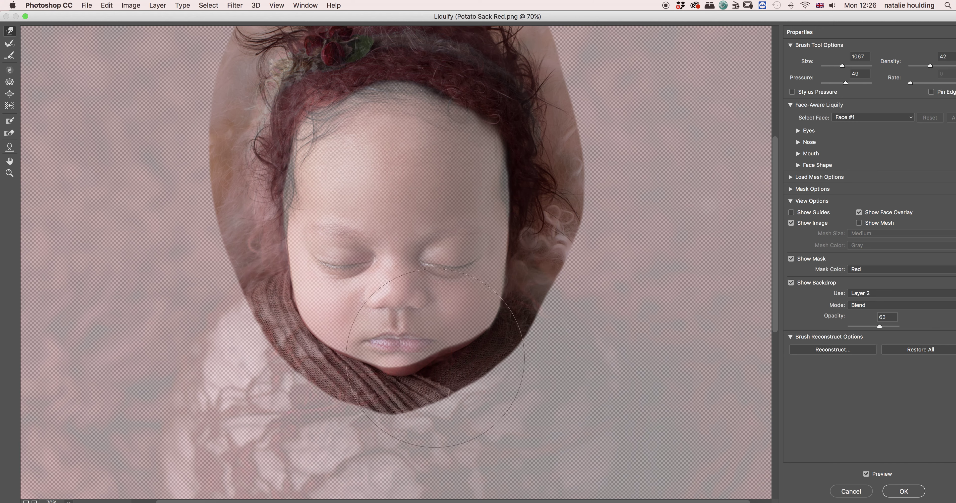
pyautogui.moveTo(842, 65); pyautogui.dragTo(839, 66)
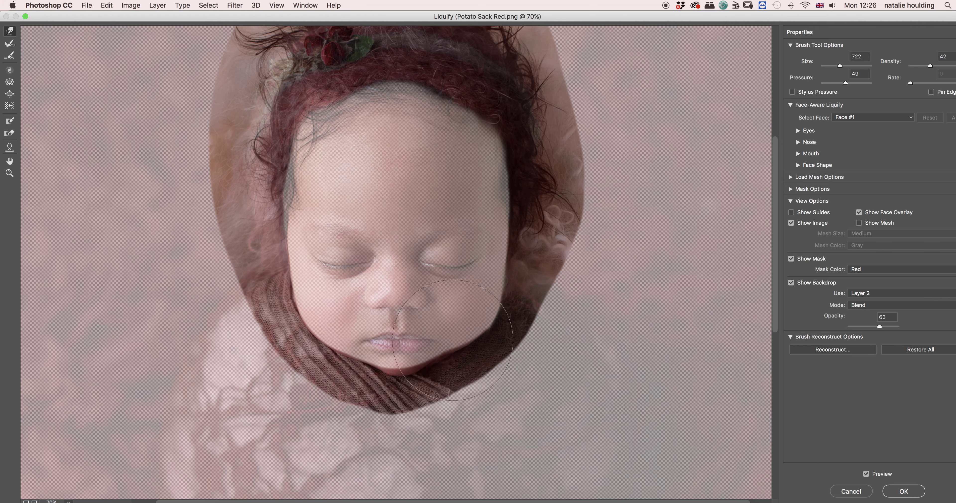
pyautogui.moveTo(840, 66); pyautogui.dragTo(836, 66)
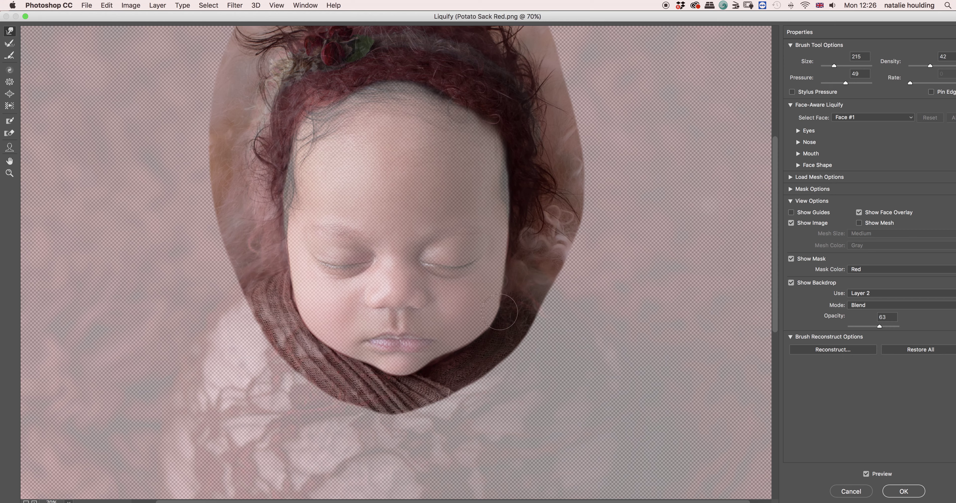
# - Set the Liquify backdrop opacity to 52 and apply the warp to Layer 1
pyautogui.moveTo(881, 332)
pyautogui.mouseDown()
pyautogui.moveTo(892, 330)
pyautogui.moveTo(833, 335)
pyautogui.moveTo(900, 327)
pyautogui.moveTo(840, 341)
pyautogui.moveTo(910, 337)
pyautogui.moveTo(875, 333)
pyautogui.mouseUp()
pyautogui.moveTo(634, 243)
pyautogui.mouseDown()
pyautogui.moveTo(626, 386)
pyautogui.moveTo(625, 344)
pyautogui.mouseUp()
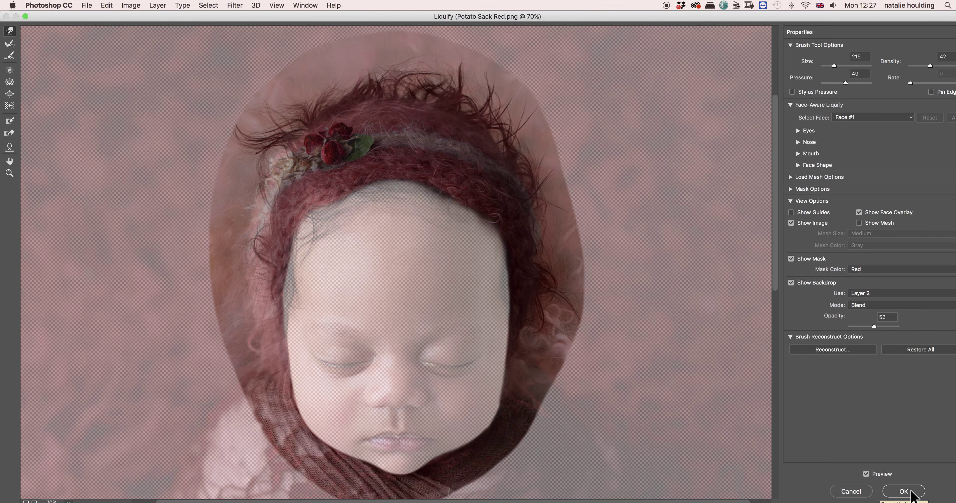
pyautogui.click(911, 492)
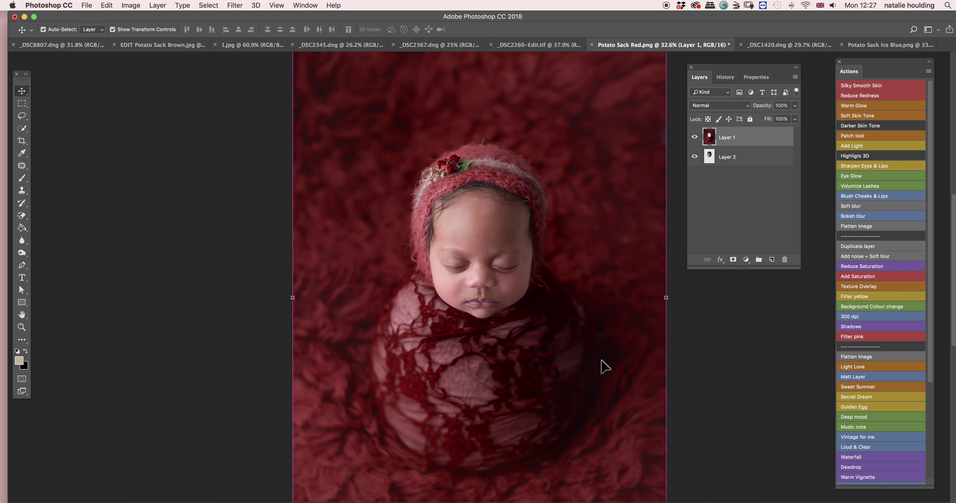
# - Compare the opening before and after the Liquify warp and examine the fit around the face and chin
pyautogui.press('super+z')
pyautogui.press('super+z')
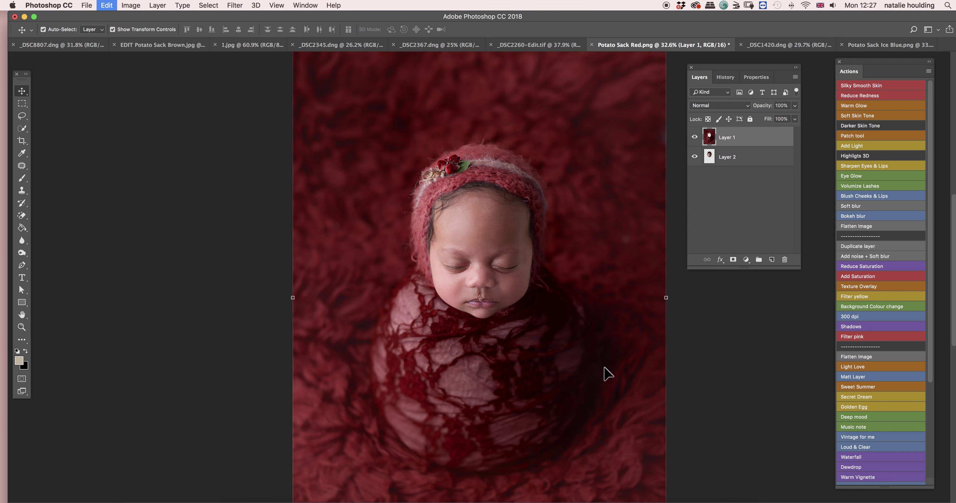
pyautogui.press('super+z')
pyautogui.click(714, 214)
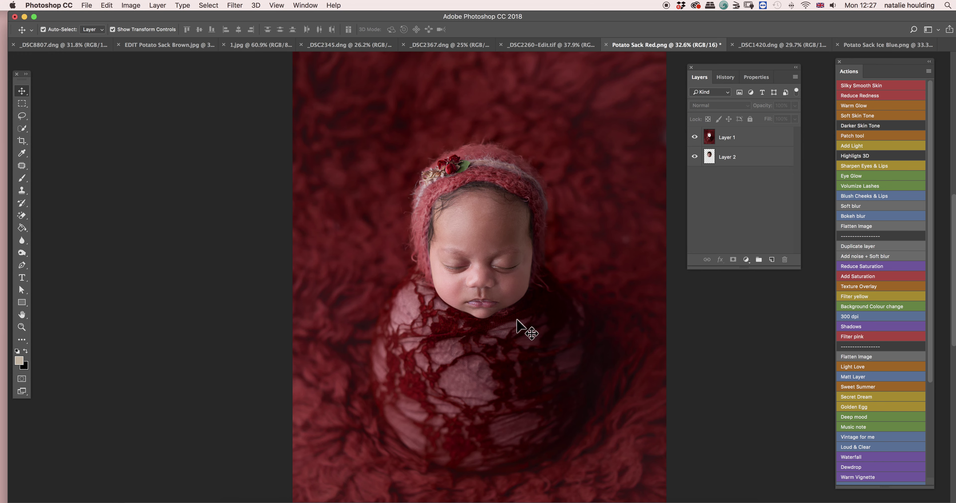
pyautogui.scroll(3, 500, 306)
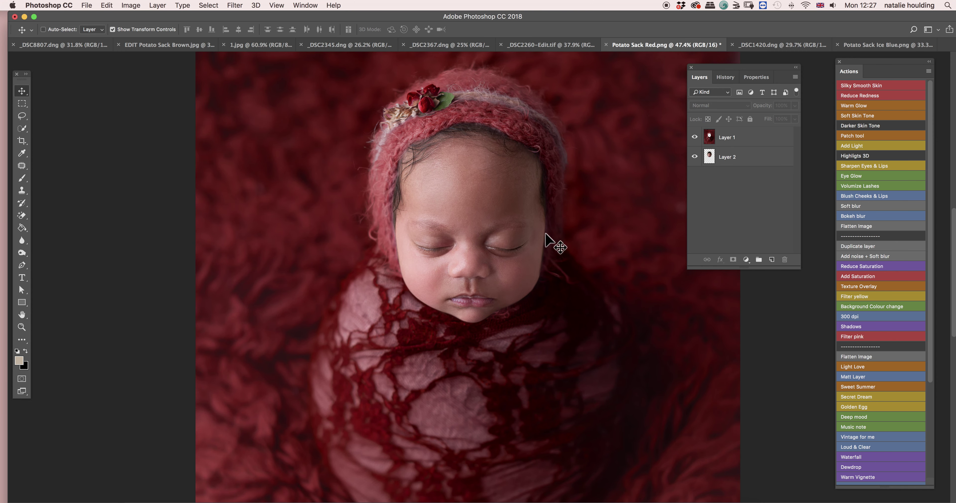
pyautogui.scroll(-1, 509, 304)
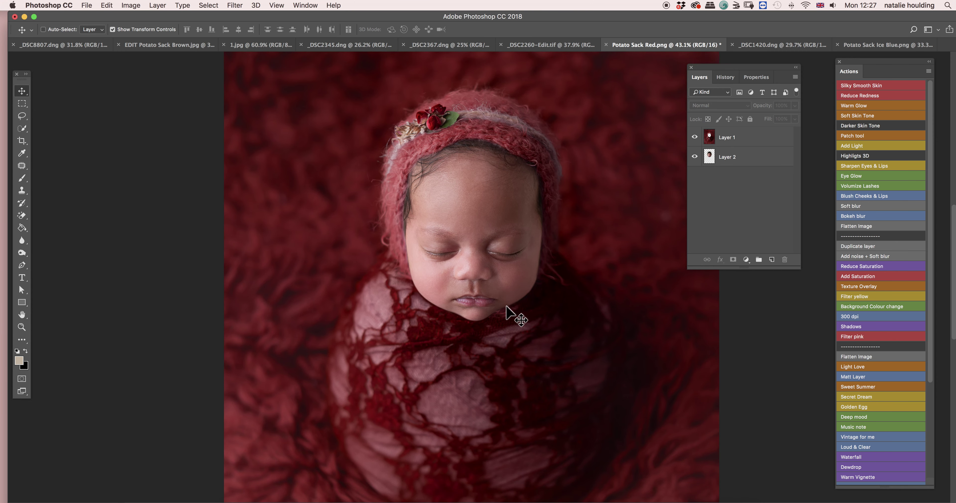
# - Add a Brightness/Contrast adjustment layer directly above Layer 2 with brightness set to -16
pyautogui.click(764, 160)
pyautogui.scroll(-5, 496, 368)
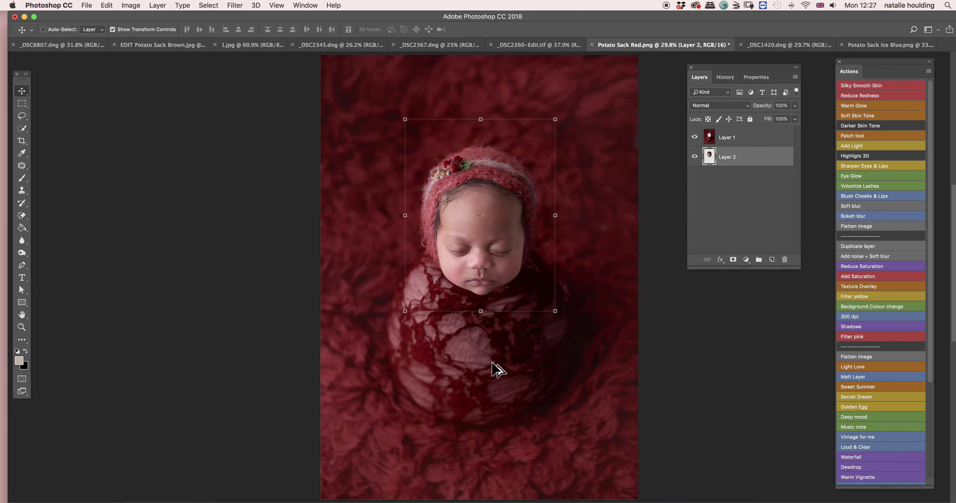
pyautogui.scroll(2, 517, 322)
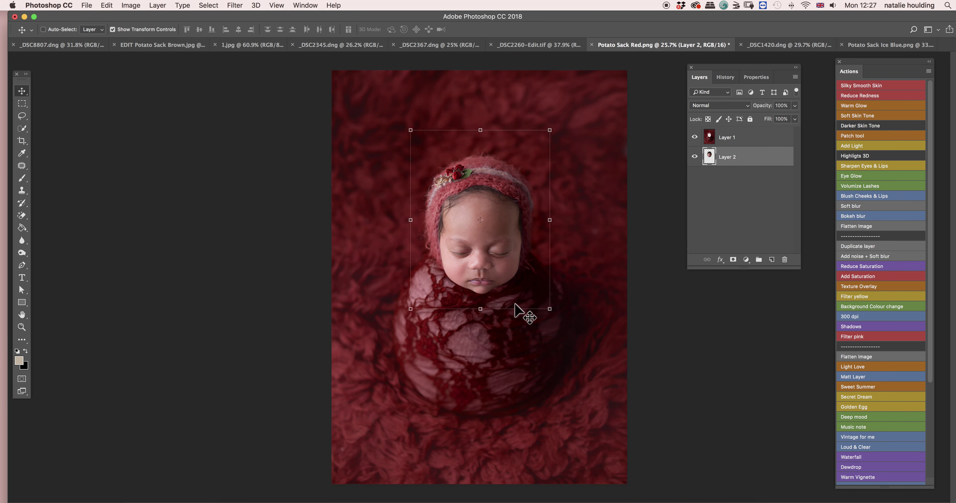
pyautogui.scroll(3, 514, 306)
pyautogui.scroll(1, 429, 152)
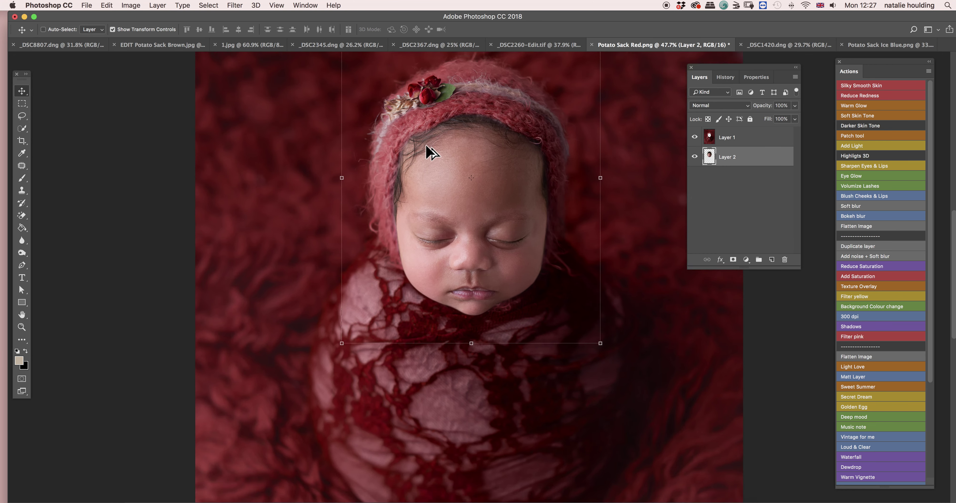
pyautogui.click(745, 260)
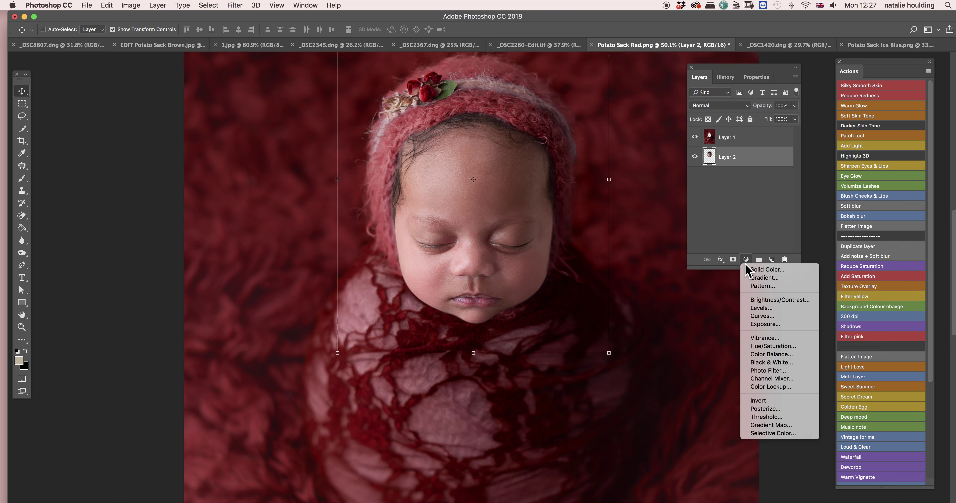
pyautogui.click(792, 300)
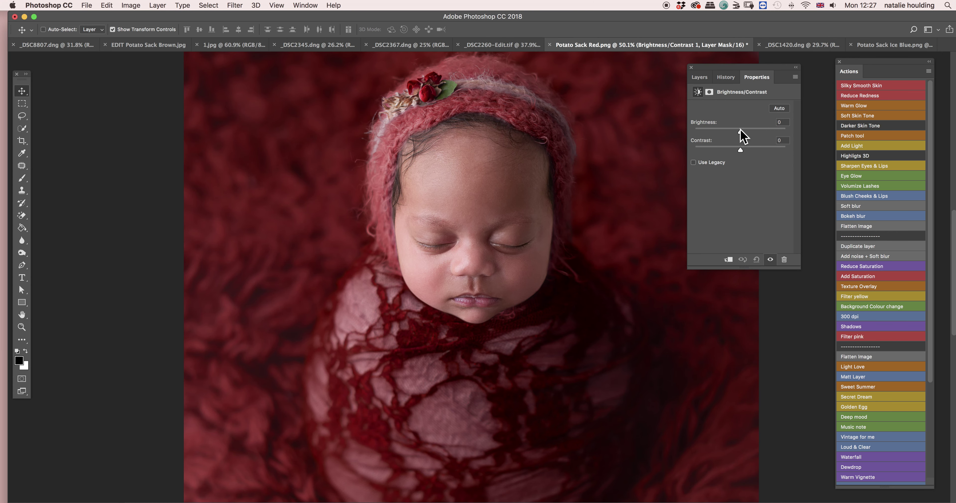
pyautogui.moveTo(740, 130); pyautogui.dragTo(736, 130)
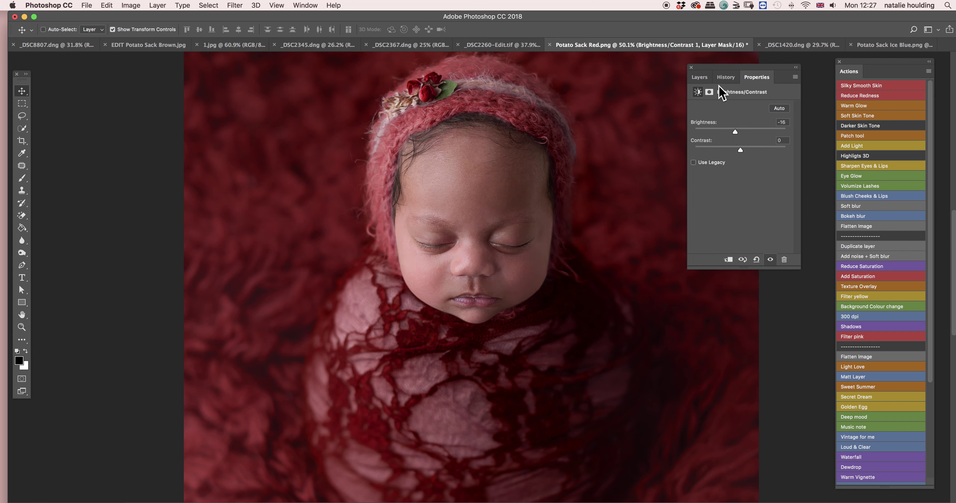
# - Paint black over the centre of the face on the adjustment's mask with a 476 px soft round brush at 35% opacity
pyautogui.click(699, 77)
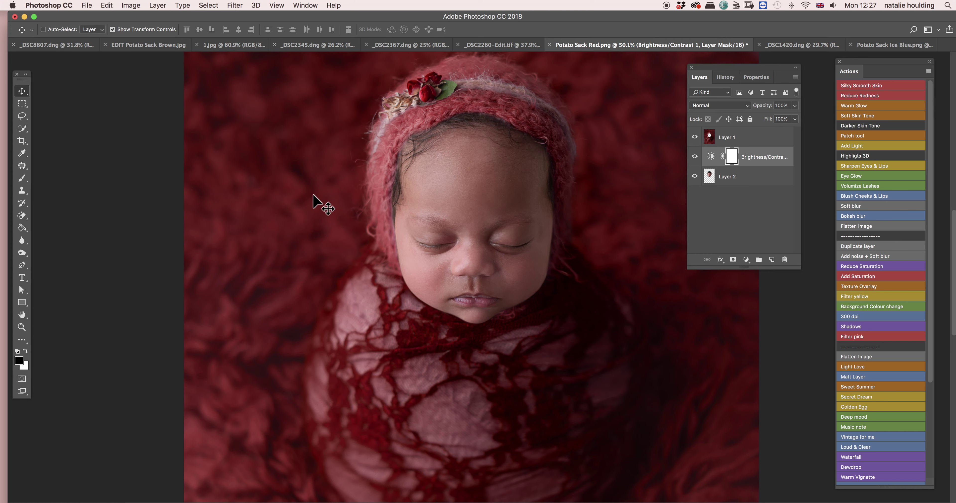
pyautogui.click(21, 178)
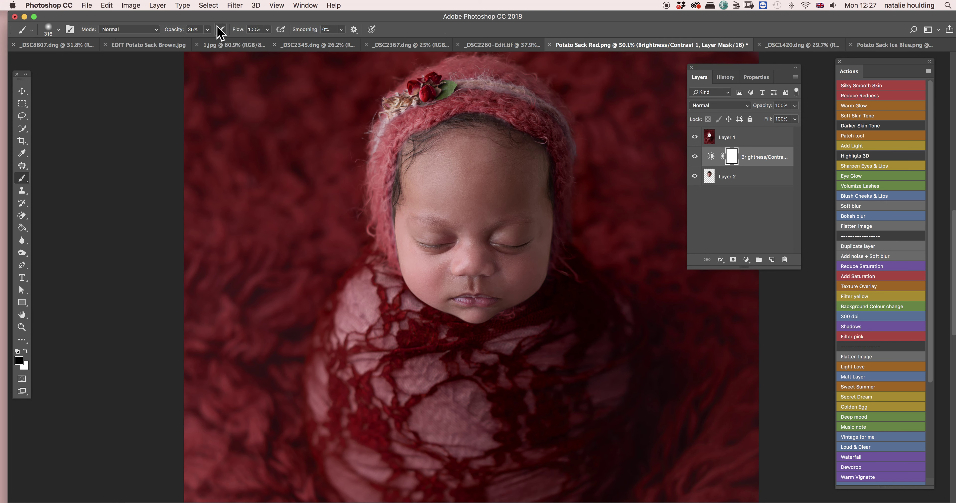
pyautogui.rightClick(476, 245)
pyautogui.moveTo(570, 269); pyautogui.dragTo(575, 267)
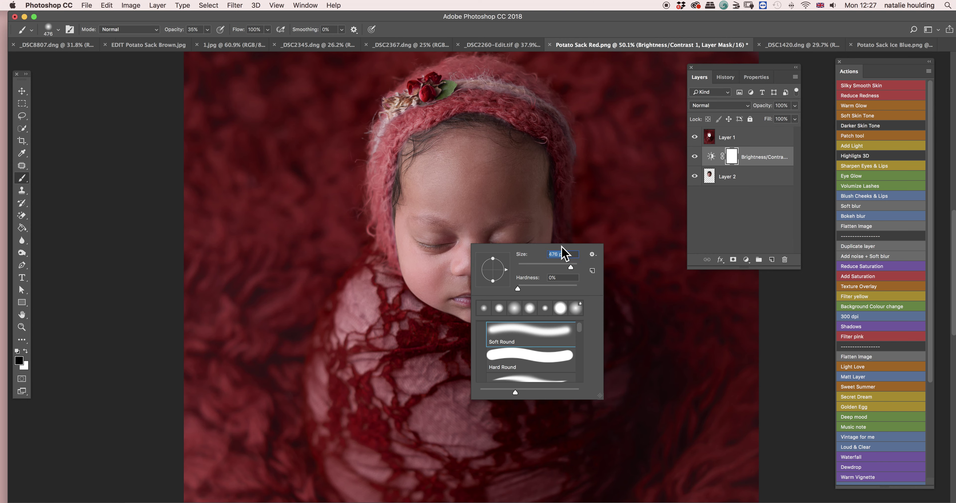
pyautogui.press('Return')
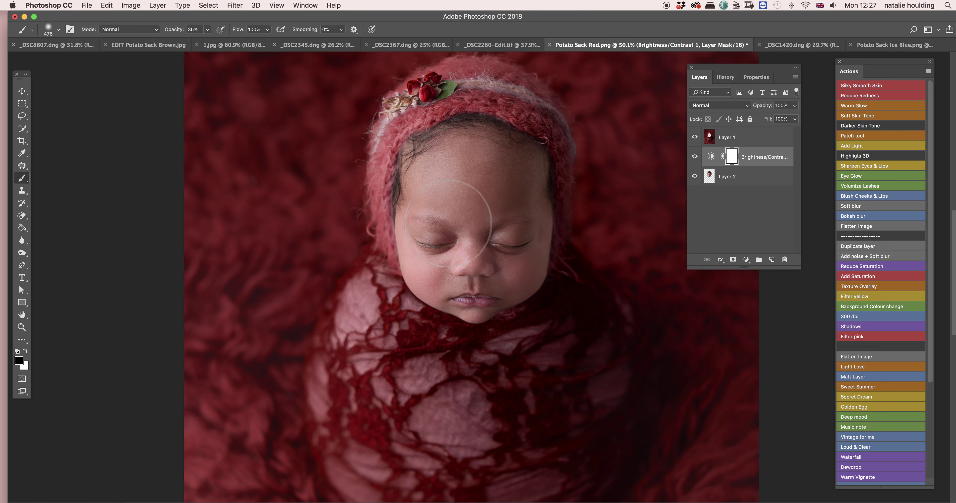
pyautogui.moveTo(472, 292)
pyautogui.mouseDown()
pyautogui.moveTo(518, 239)
pyautogui.moveTo(474, 268)
pyautogui.moveTo(469, 244)
pyautogui.moveTo(443, 227)
pyautogui.moveTo(487, 235)
pyautogui.moveTo(486, 274)
pyautogui.moveTo(504, 235)
pyautogui.moveTo(481, 240)
pyautogui.moveTo(480, 214)
pyautogui.moveTo(461, 203)
pyautogui.moveTo(494, 231)
pyautogui.mouseUp()
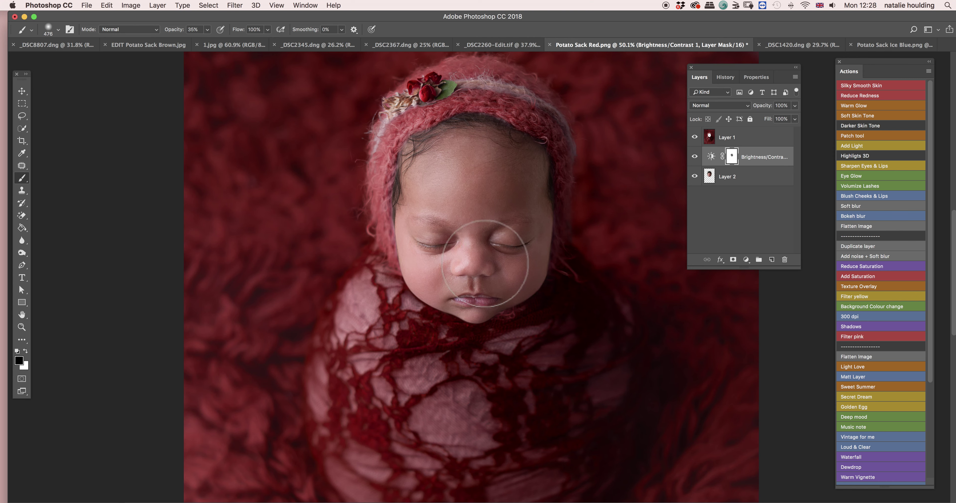
# - Compare the face with the Brightness/Contrast adjustment hidden and shown
pyautogui.click(694, 157)
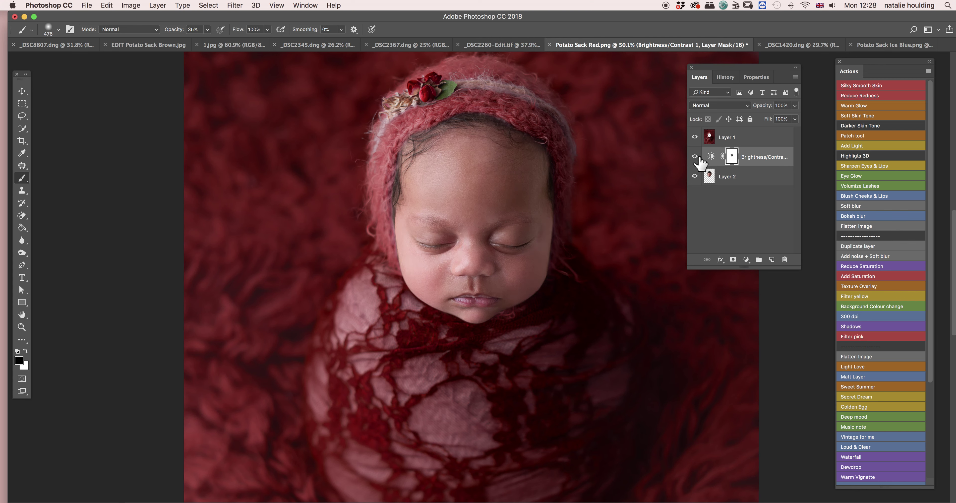
pyautogui.click(694, 156)
pyautogui.click(694, 156)
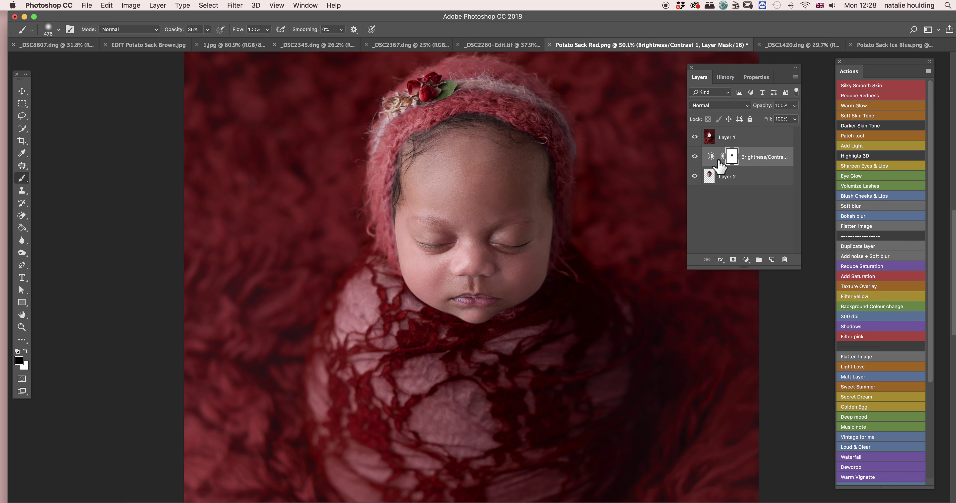
# - Toggle the Brightness/Contrast adjustment repeatedly to judge how the toned-down face edges sit inside the bonnet
pyautogui.click(694, 156)
pyautogui.click(694, 157)
pyautogui.click(694, 156)
pyautogui.click(694, 157)
pyautogui.click(694, 156)
pyautogui.click(694, 157)
# - Merge the Brightness/Contrast adjustment down into Layer 2
pyautogui.rightClick(763, 159)
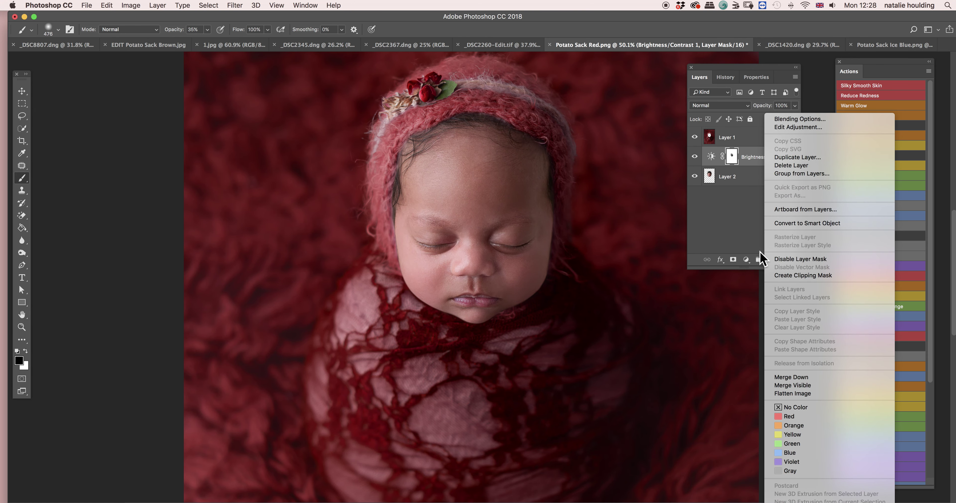
pyautogui.click(788, 375)
pyautogui.keyDown('alt'); pyautogui.click(538, 110); pyautogui.keyUp('alt')
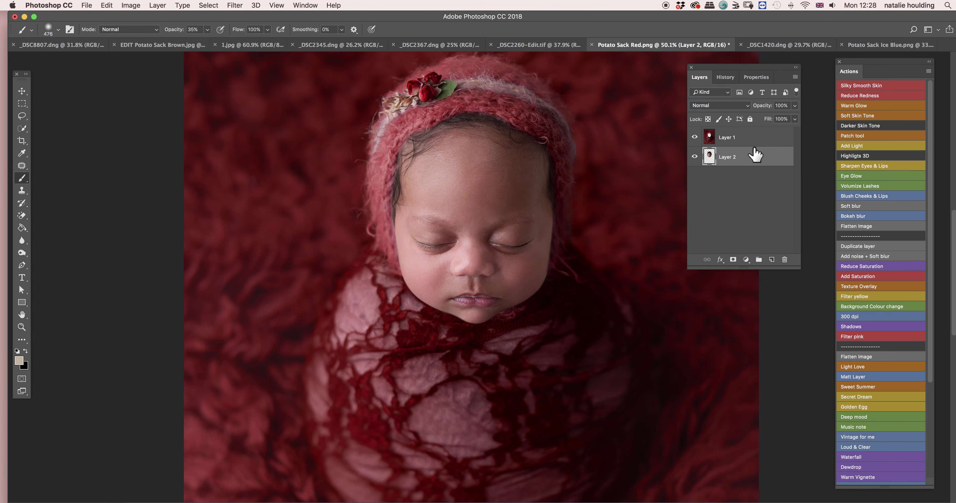
# - Resize the soft round brush to 54 px and add a white layer mask to Layer 1
pyautogui.scroll(2, 425, 152)
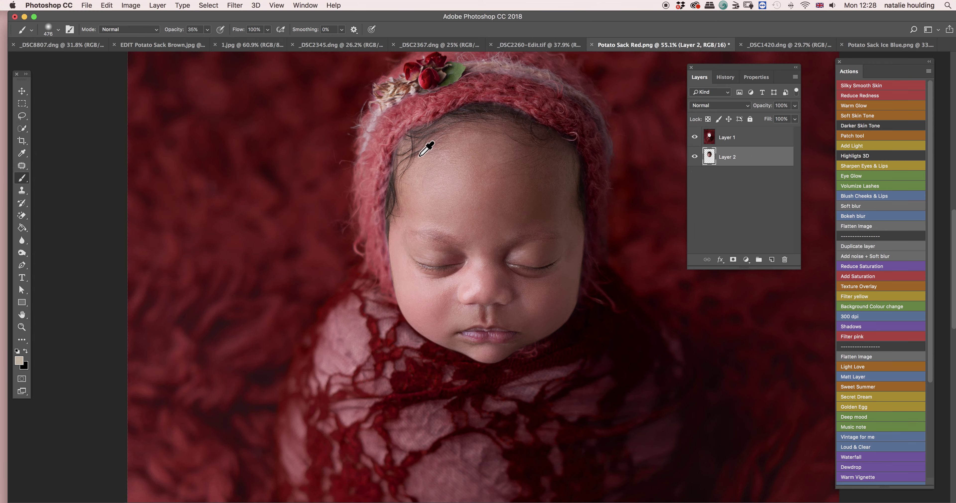
pyautogui.scroll(2, 390, 224)
pyautogui.scroll(2, 388, 234)
pyautogui.rightClick(402, 224)
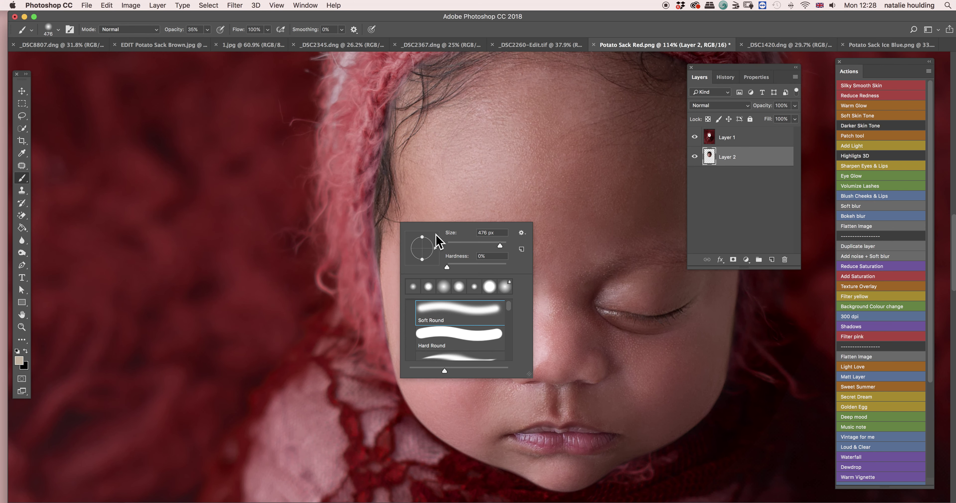
pyautogui.moveTo(500, 245); pyautogui.dragTo(462, 246)
pyautogui.press('super+0')
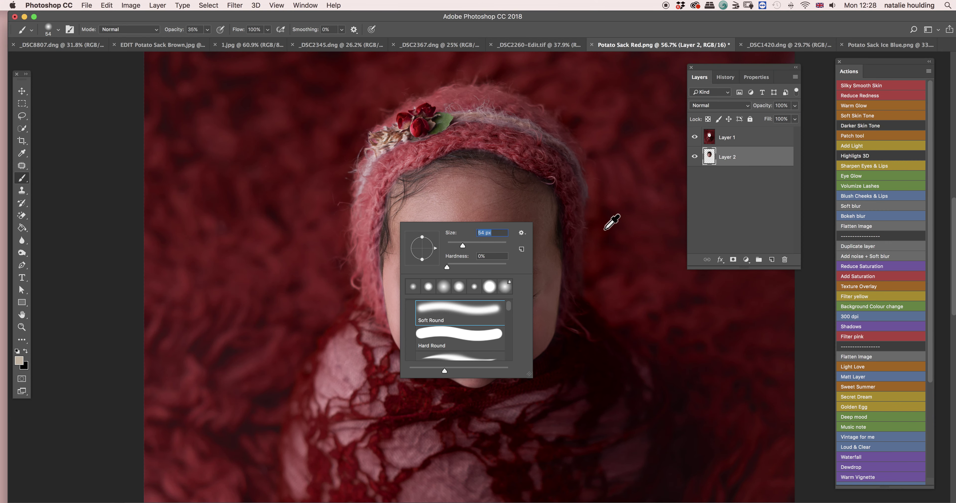
pyautogui.click(595, 224)
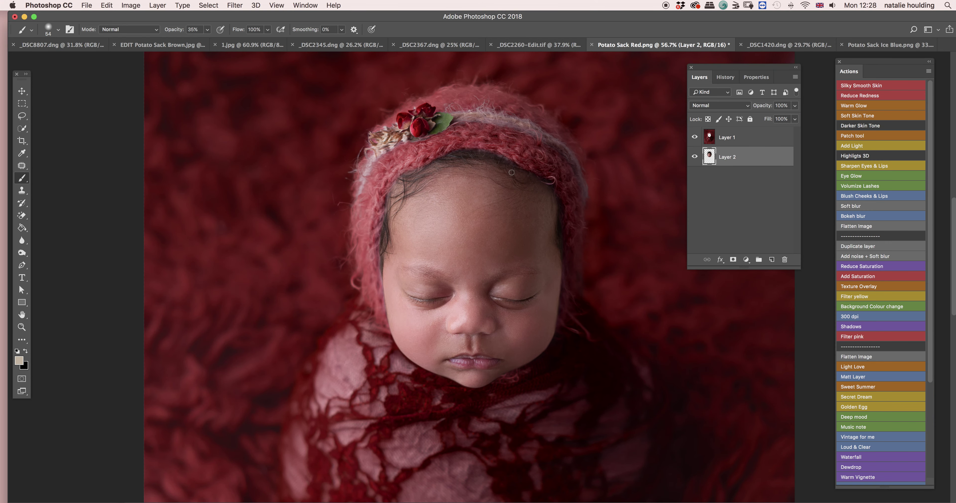
pyautogui.click(733, 147)
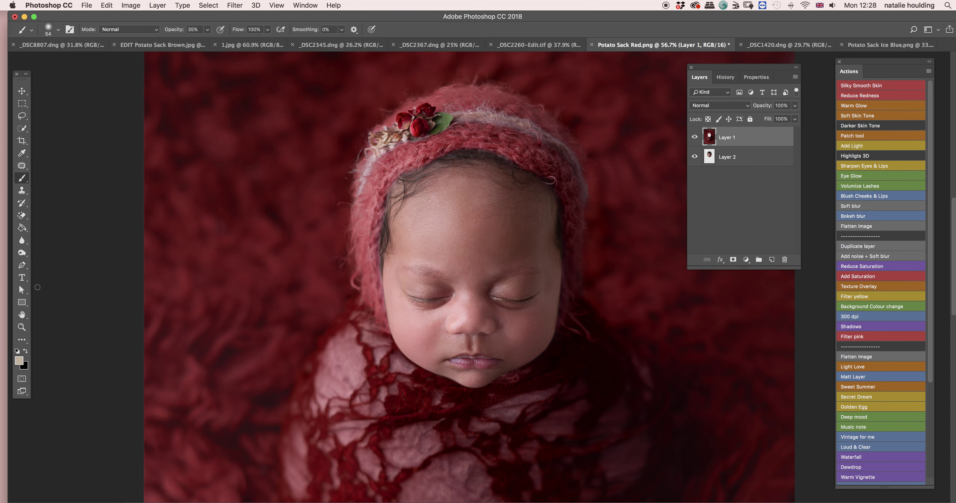
pyautogui.click(732, 260)
# - Paint black at 100% opacity on Layer 1's mask along the bonnet opening to blend the hairline and face edges
pyautogui.keyDown('alt'); pyautogui.scroll(5, 400, 193); pyautogui.keyUp('alt')
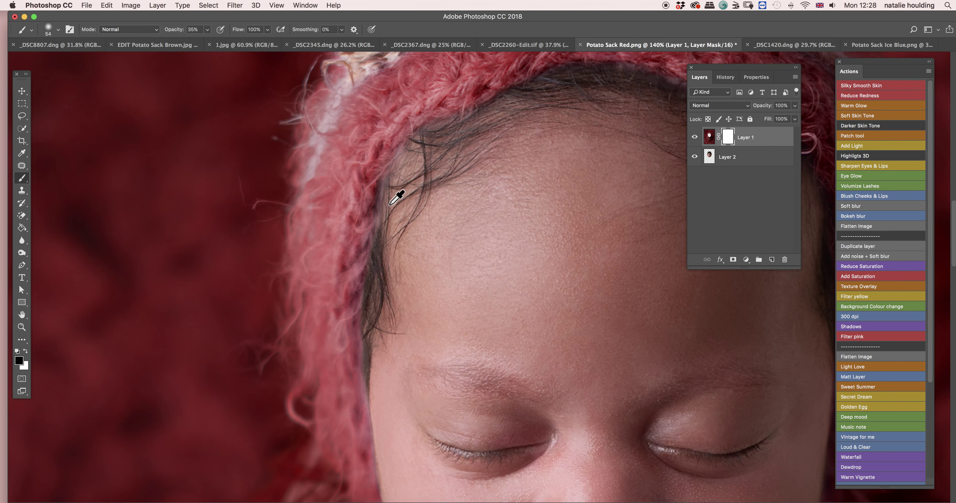
pyautogui.click(208, 29)
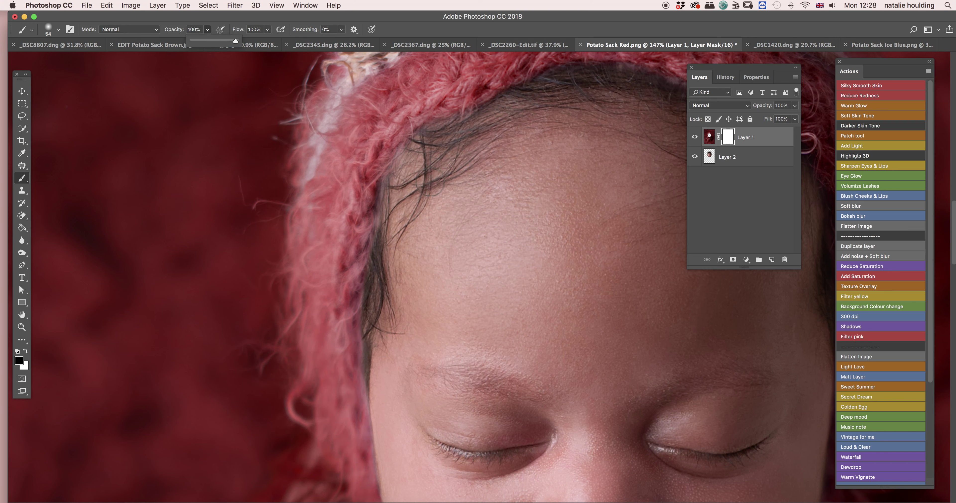
pyautogui.click(387, 187)
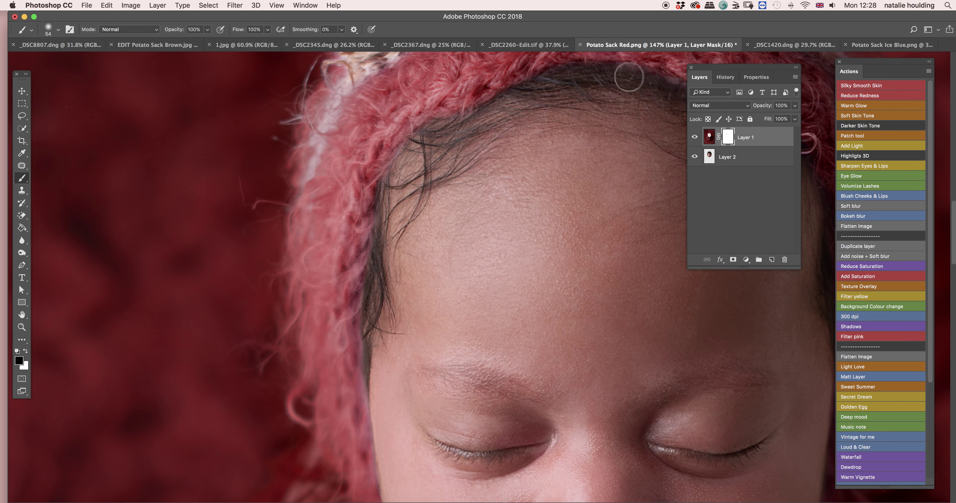
pyautogui.moveTo(588, 153); pyautogui.dragTo(460, 143)
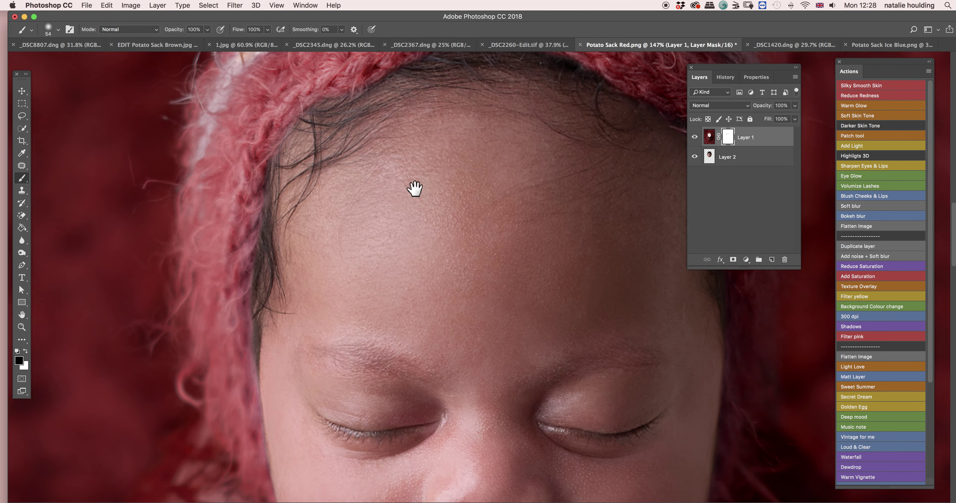
pyautogui.moveTo(402, 208); pyautogui.dragTo(391, 134)
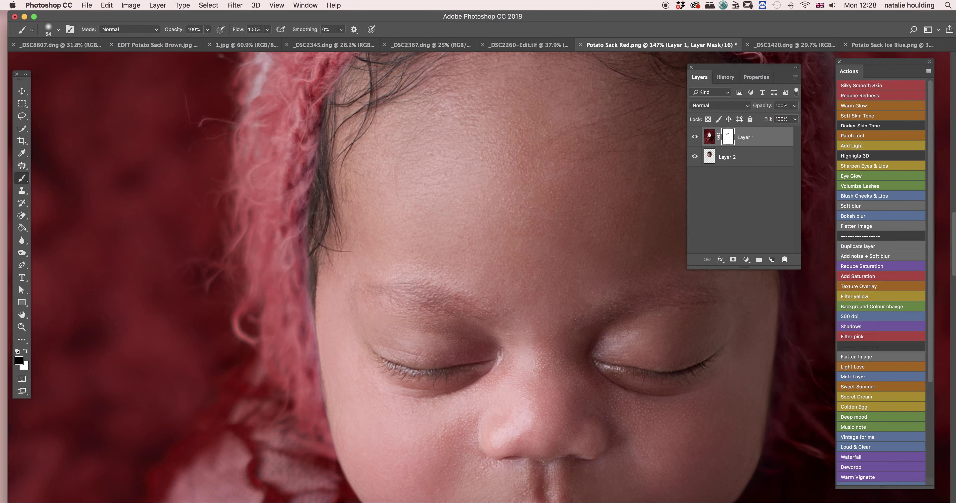
pyautogui.moveTo(348, 282); pyautogui.dragTo(333, 236)
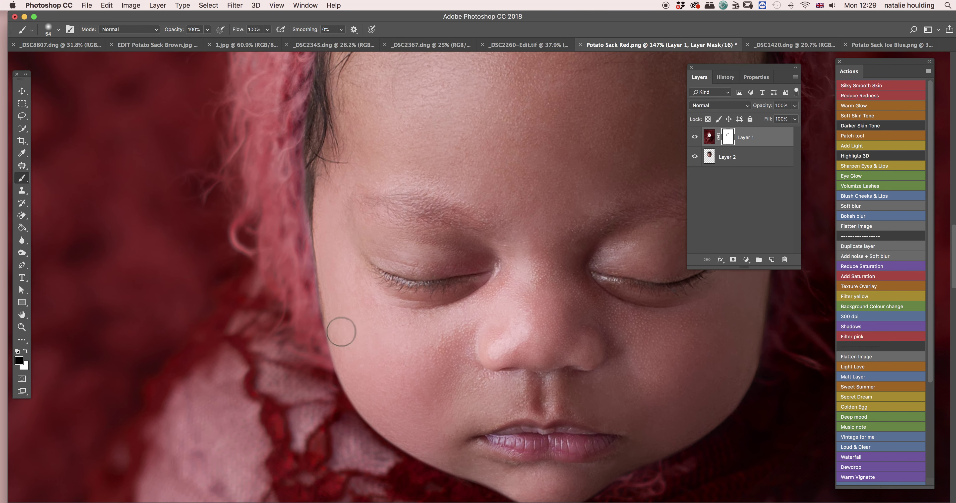
pyautogui.moveTo(450, 313); pyautogui.dragTo(275, 255)
pyautogui.moveTo(433, 179); pyautogui.dragTo(351, 334)
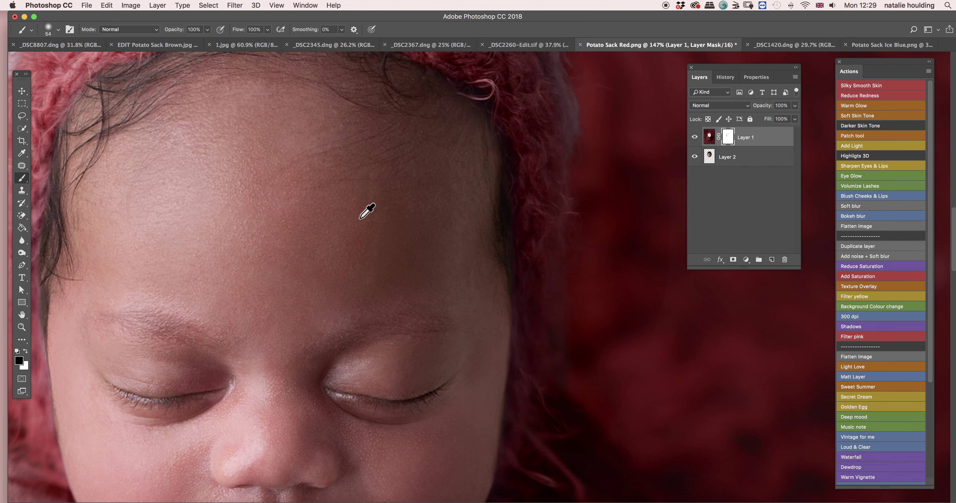
pyautogui.press('super+0')
pyautogui.scroll(-3, 313, 249)
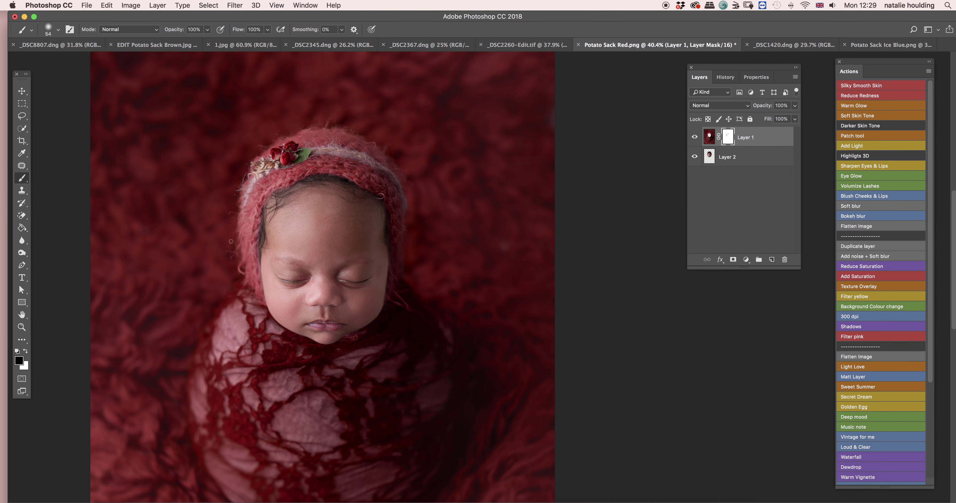
pyautogui.scroll(3, 249, 227)
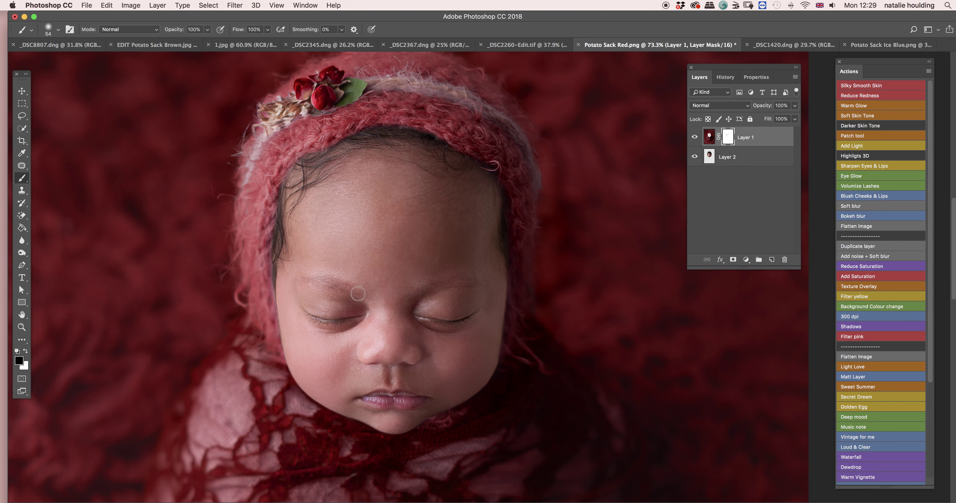
pyautogui.scroll(1, 358, 294)
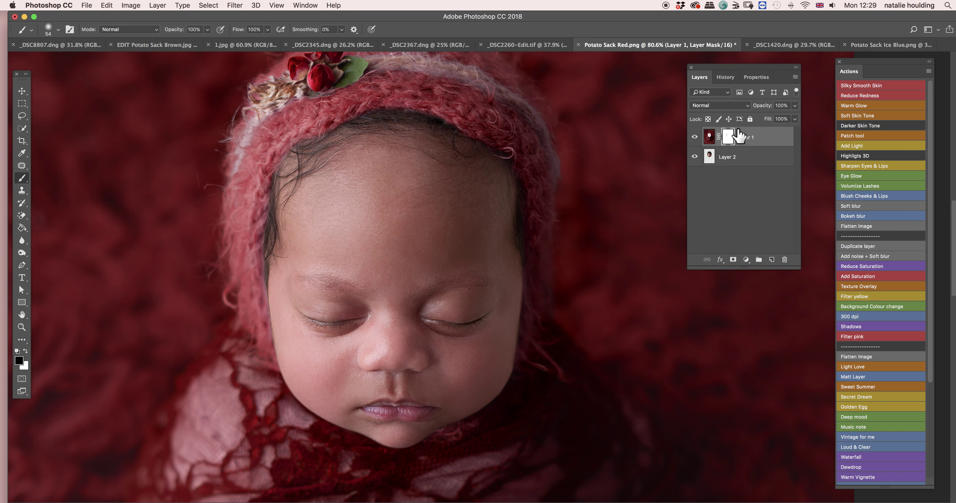
# - Target Layer 1's image instead of its mask and set up the Burn tool with a 100 px soft round brush
pyautogui.click(730, 136)
pyautogui.click(708, 137)
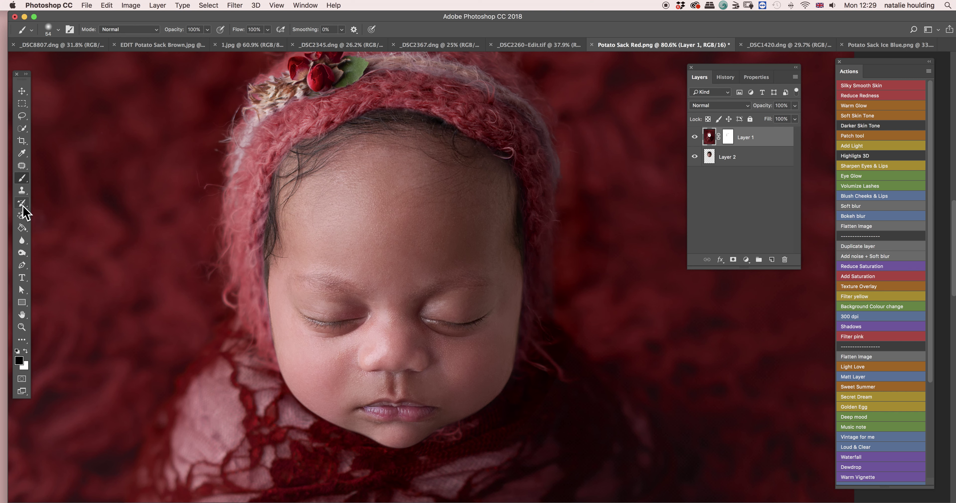
pyautogui.click(22, 252)
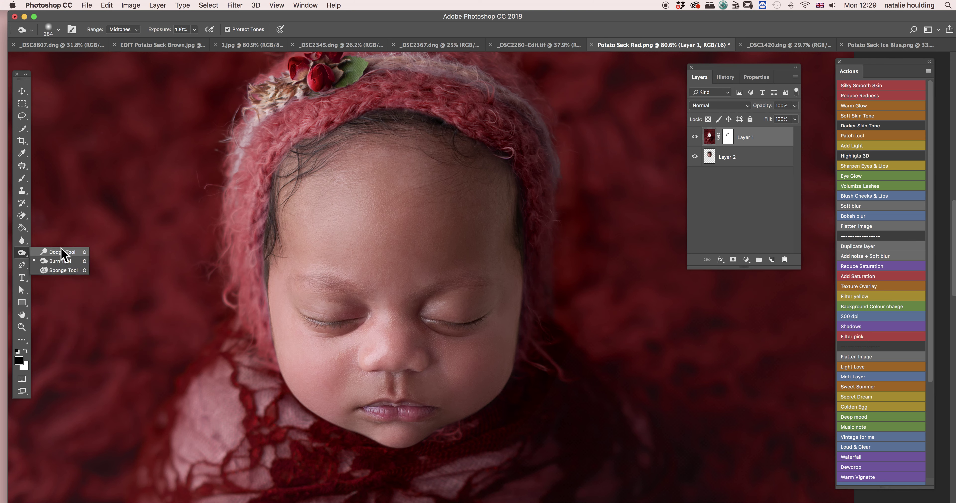
pyautogui.click(76, 261)
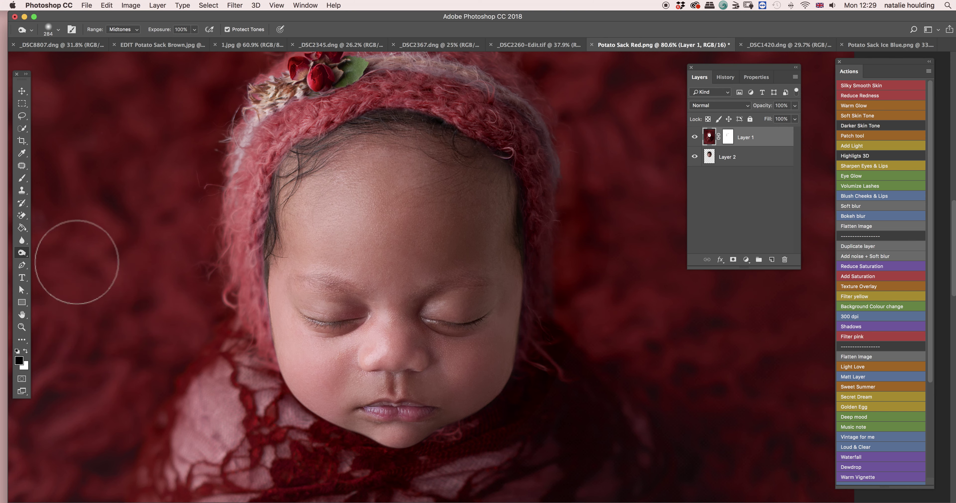
pyautogui.rightClick(235, 143)
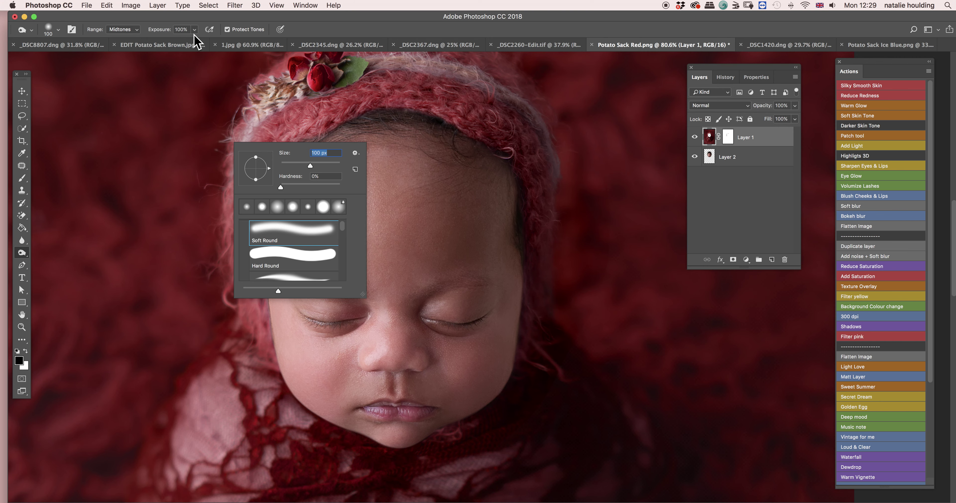
pyautogui.click(379, 115)
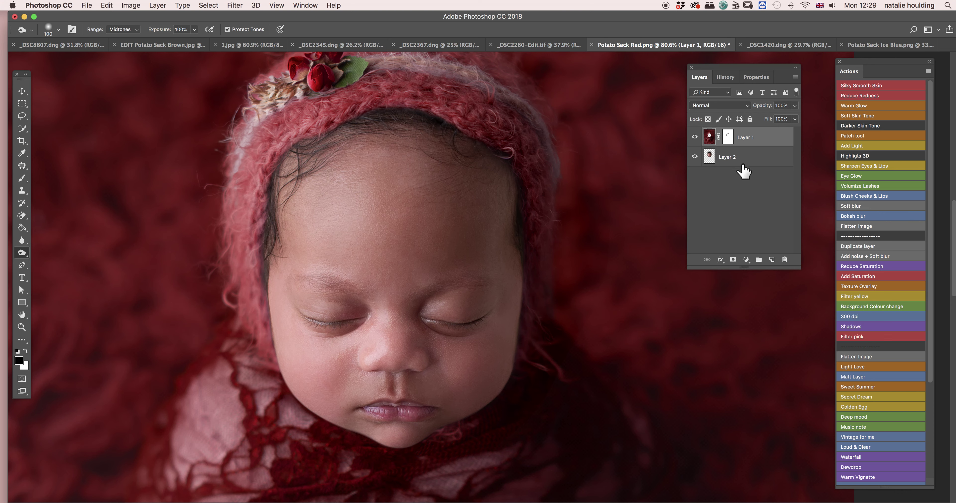
# - Burn the midtones of the wrap just below the chin on Layer 1 with a 182 px brush at 100% exposure
pyautogui.click(769, 160)
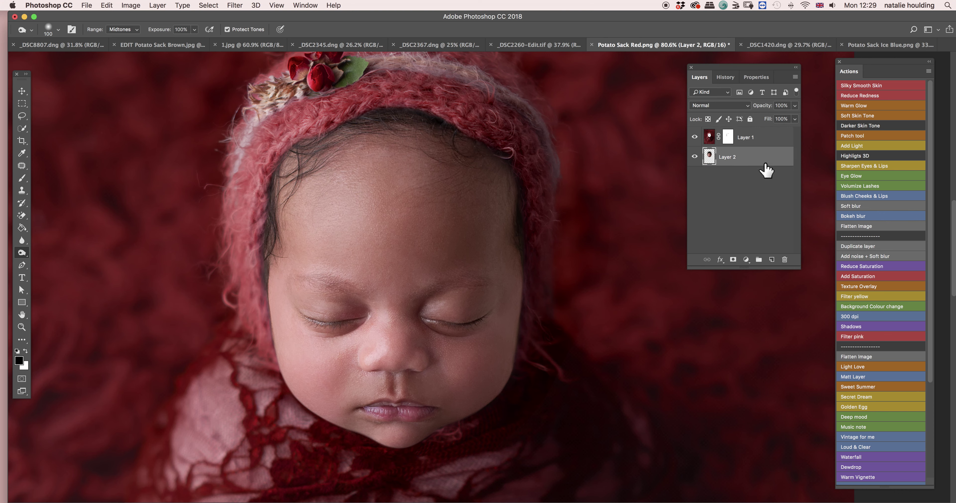
pyautogui.moveTo(536, 277); pyautogui.dragTo(549, 181)
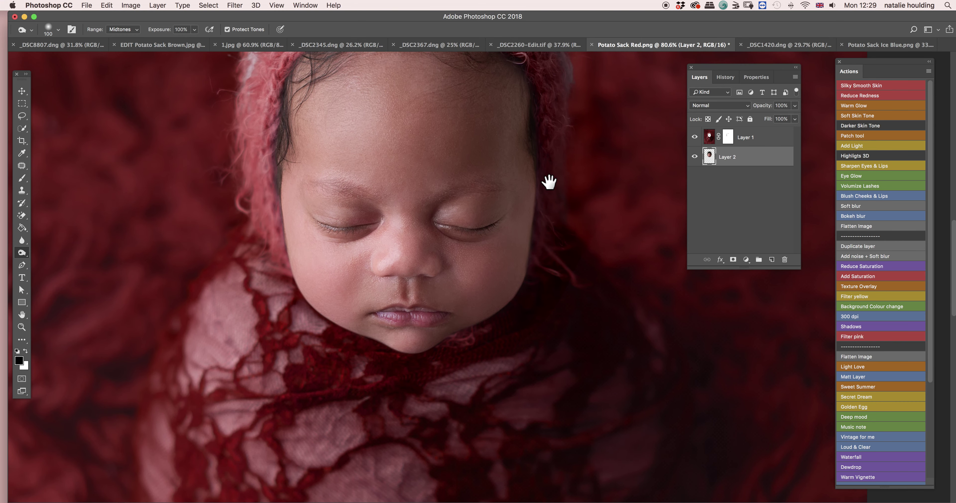
pyautogui.click(709, 143)
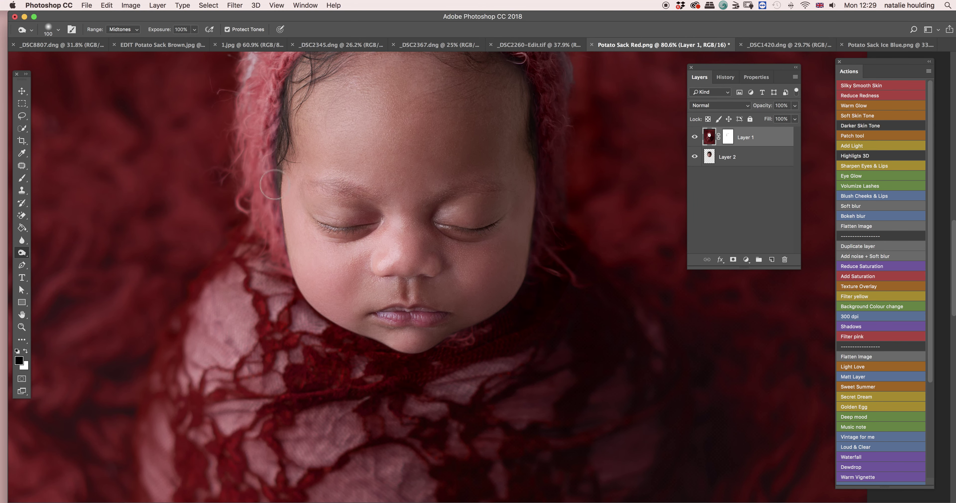
pyautogui.rightClick(490, 364)
pyautogui.click(574, 376)
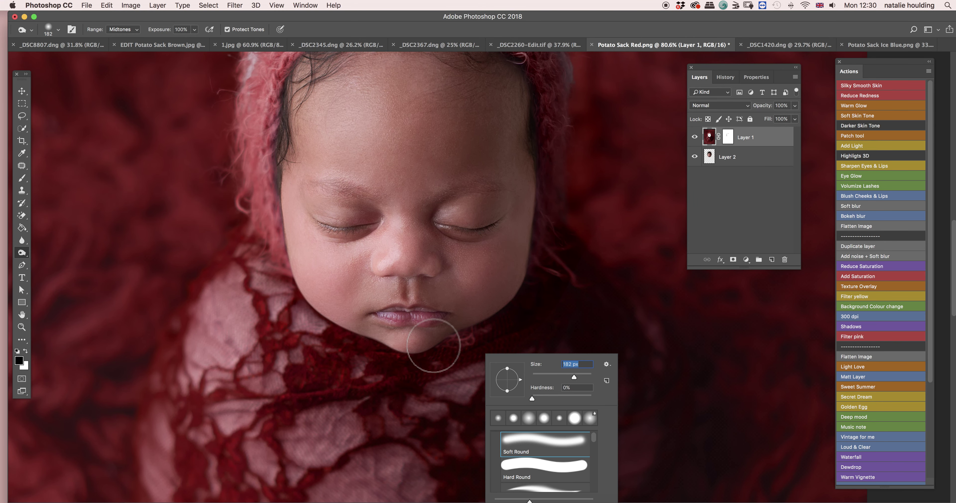
pyautogui.click(423, 339)
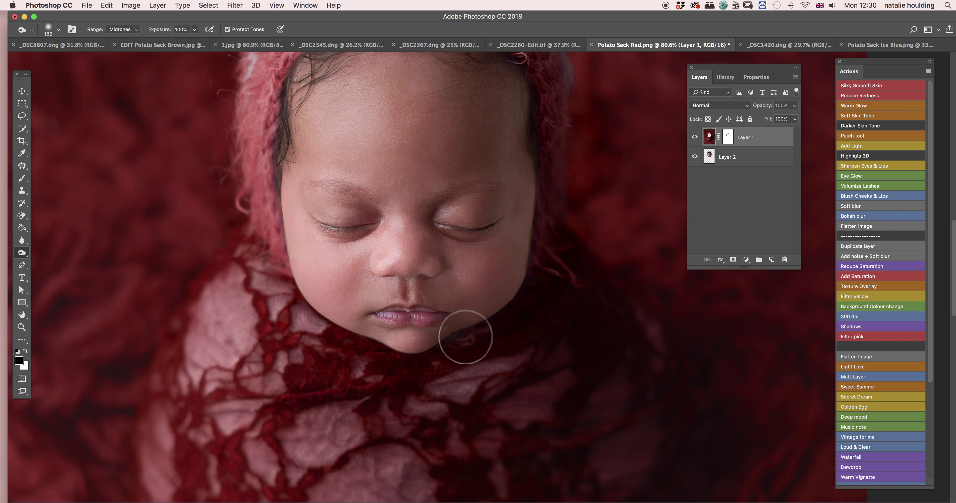
# - Burn the shadows of the wrap along the chin and jaw with the range set to Shadows and a 94 px brush
pyautogui.click(132, 29)
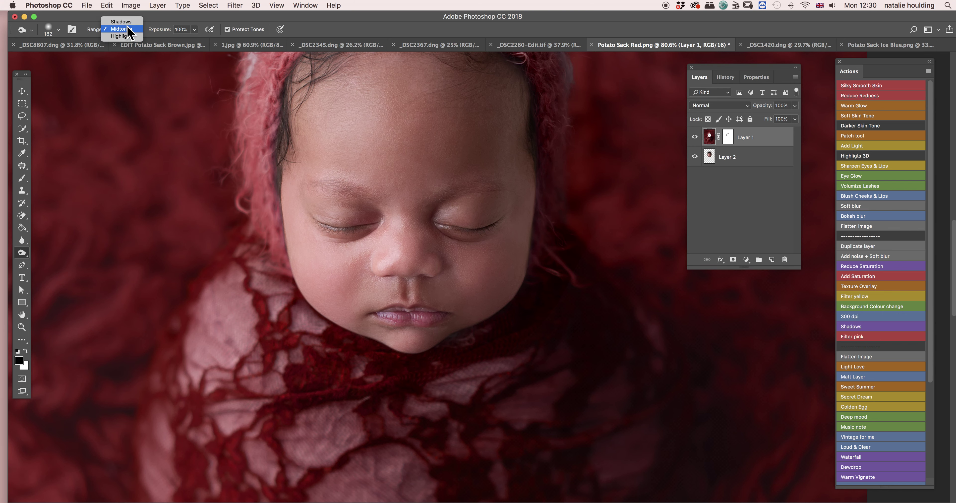
pyautogui.click(122, 21)
pyautogui.rightClick(617, 298)
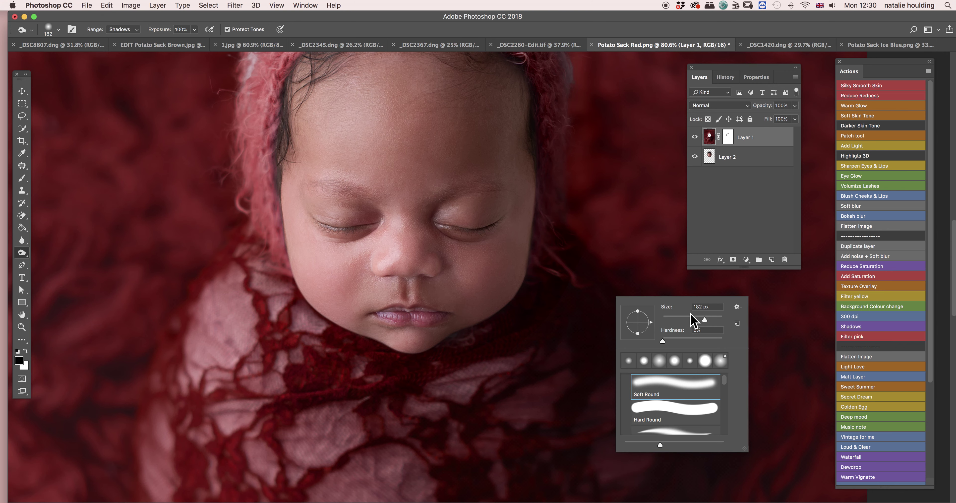
pyautogui.moveTo(693, 324); pyautogui.dragTo(653, 303)
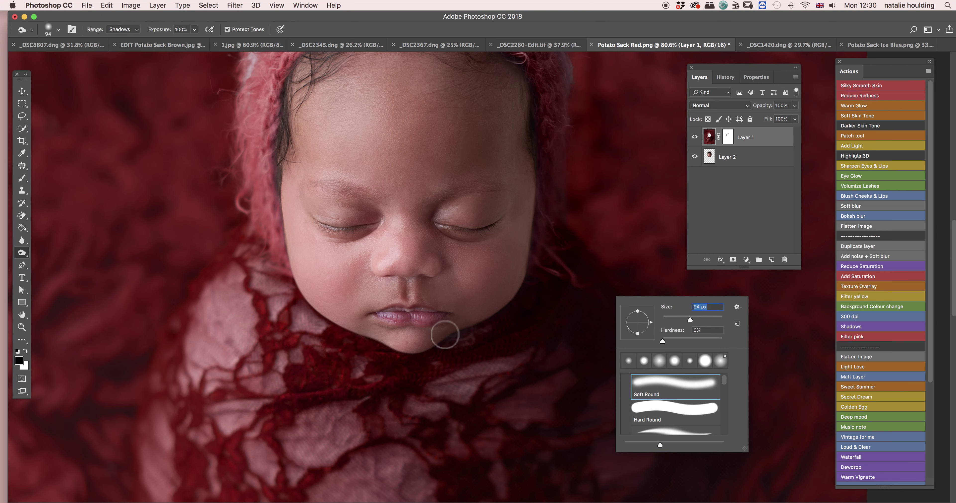
pyautogui.click(449, 330)
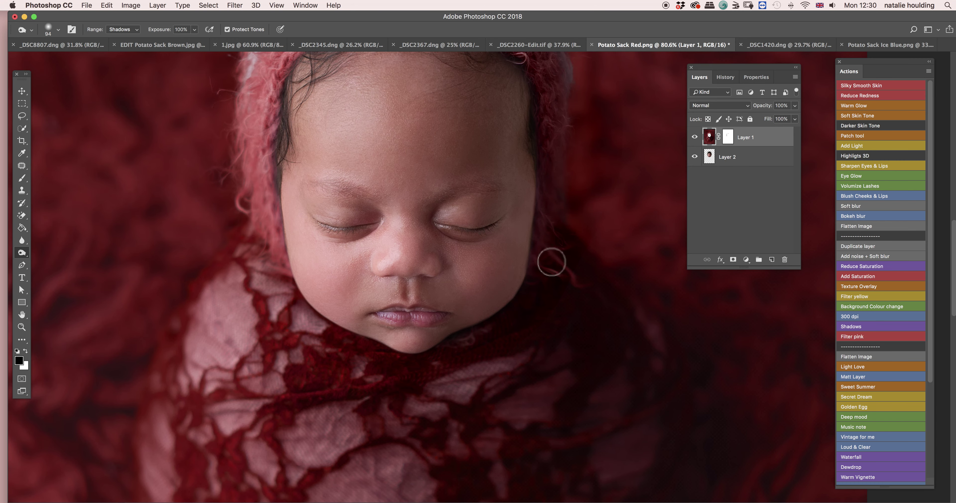
# - Reduce the Burn tool's exposure to 31% and burn the shadows around the face edge beside the cheek
pyautogui.press('super+0')
pyautogui.scroll(-3, 520, 368)
pyautogui.scroll(3, 521, 450)
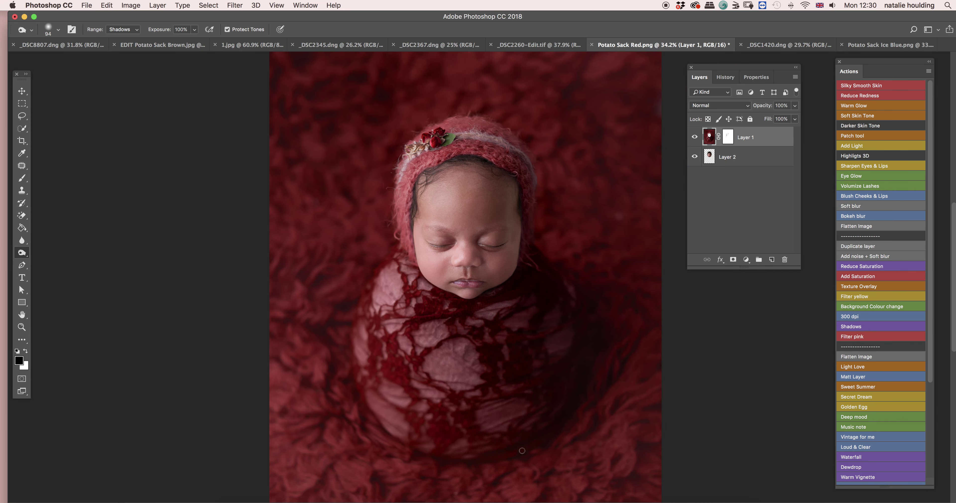
pyautogui.scroll(4, 543, 307)
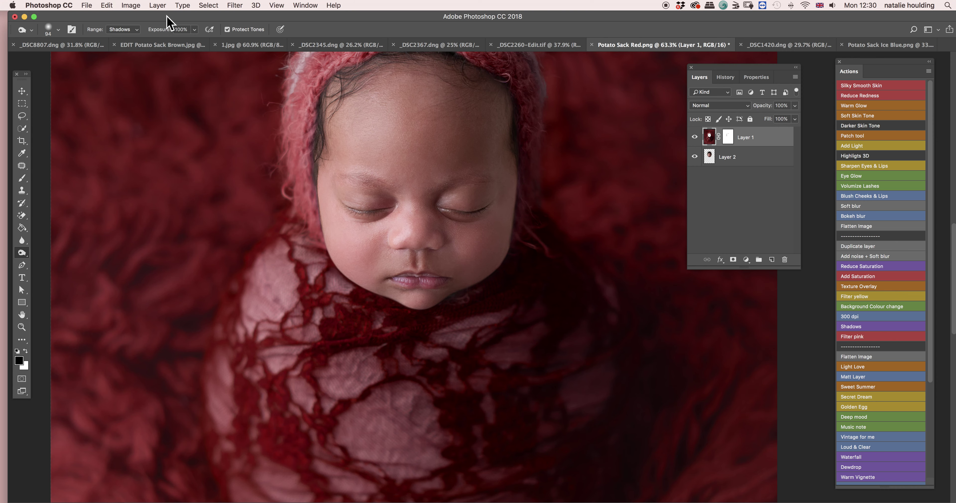
pyautogui.click(194, 30)
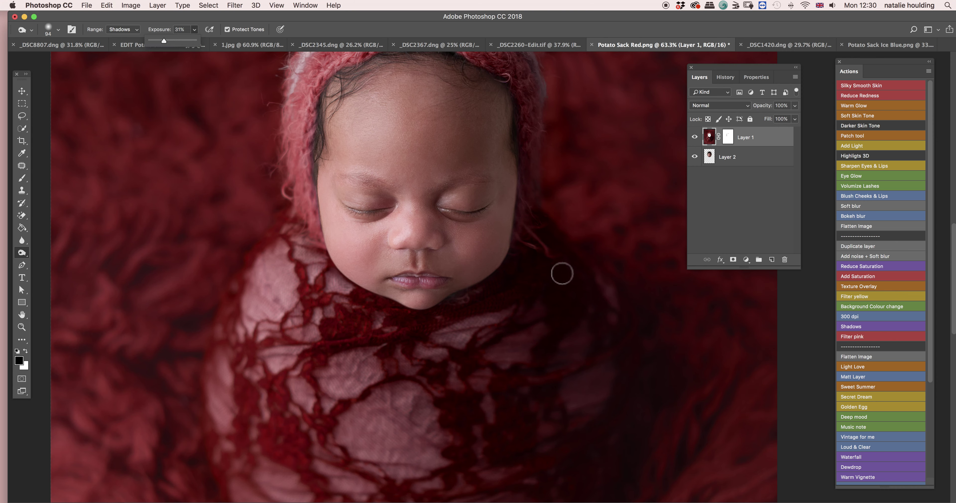
pyautogui.click(503, 253)
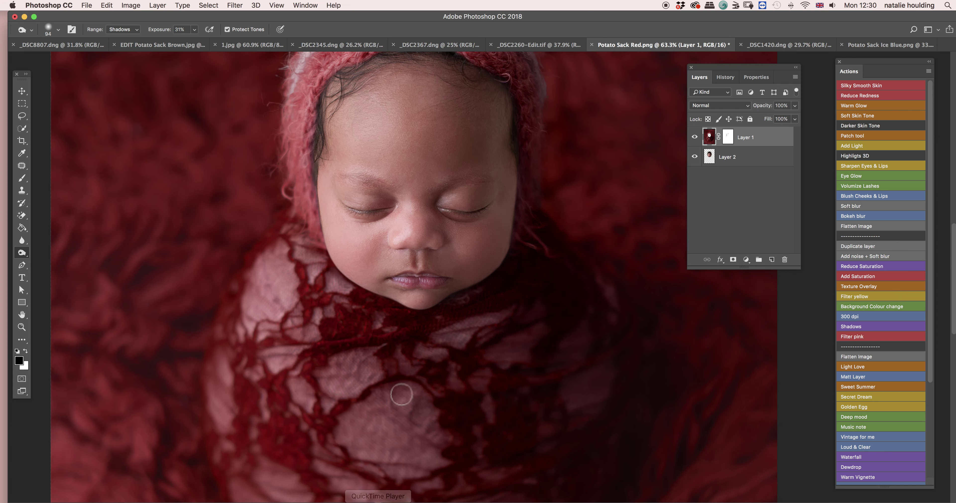
# - Burn the shadows of the wrap along the jaw and under the chin with a 182 px brush at 10% exposure
pyautogui.rightClick(531, 298)
pyautogui.click(624, 319)
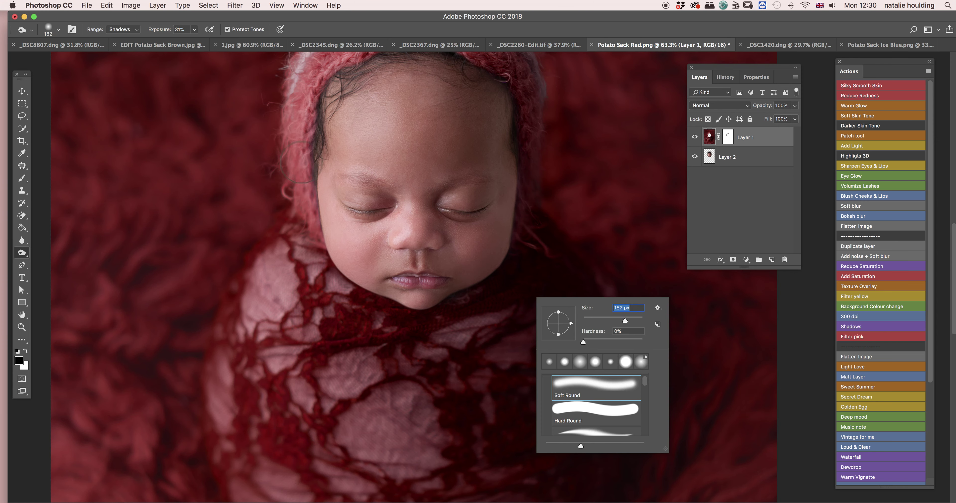
pyautogui.click(194, 30)
pyautogui.moveTo(185, 40); pyautogui.dragTo(182, 40)
pyautogui.click(463, 291)
pyautogui.moveTo(499, 281)
pyautogui.mouseDown()
pyautogui.moveTo(441, 316)
pyautogui.moveTo(427, 338)
pyautogui.mouseUp()
pyautogui.hscroll(2, 409, 276)
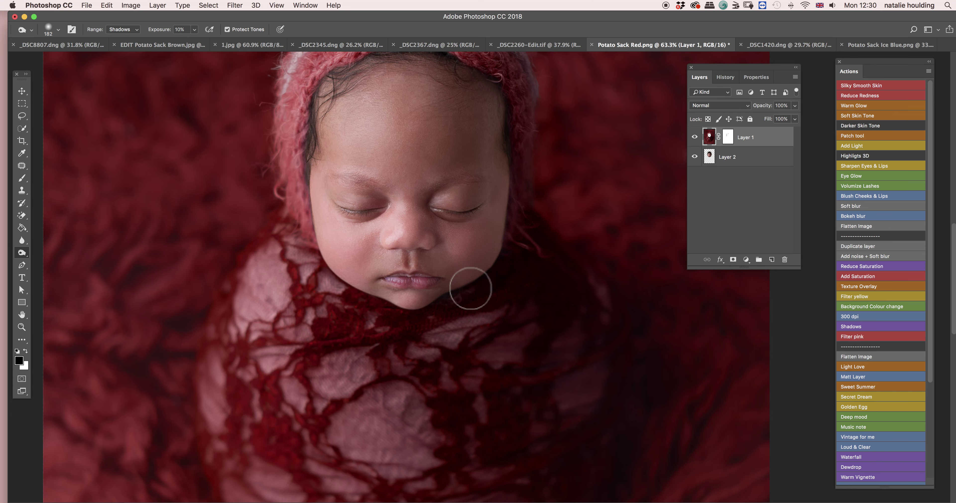
pyautogui.scroll(-5, 471, 283)
pyautogui.scroll(2, 541, 309)
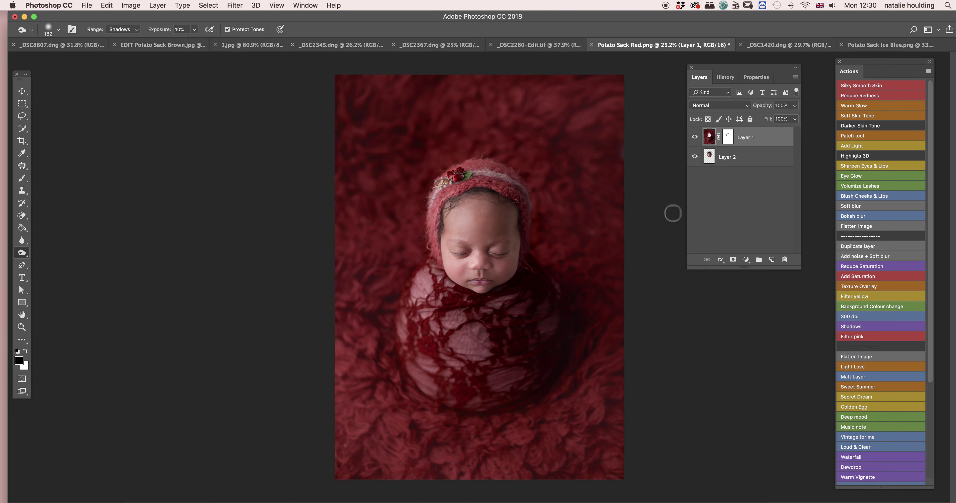
# - Run the Filter yellow and Filter pink actions above Layer 2 to tint the baby's face
pyautogui.click(764, 160)
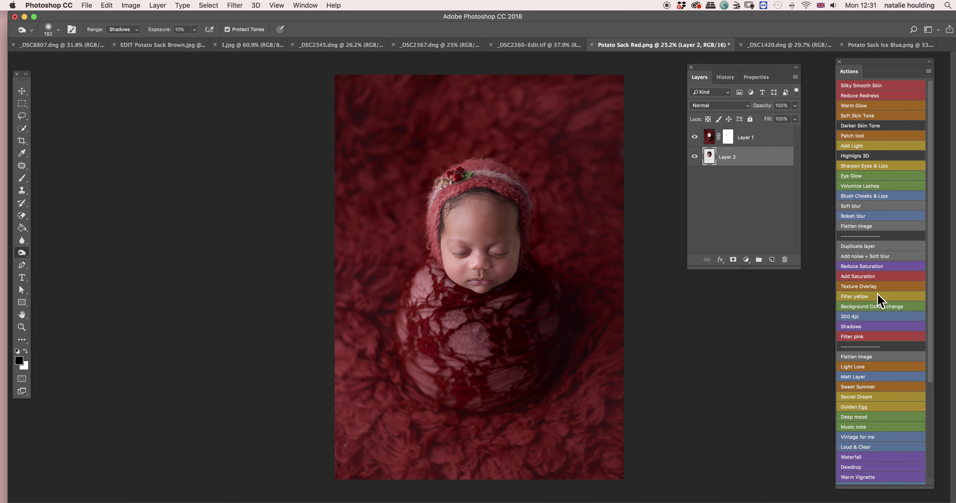
pyautogui.click(876, 297)
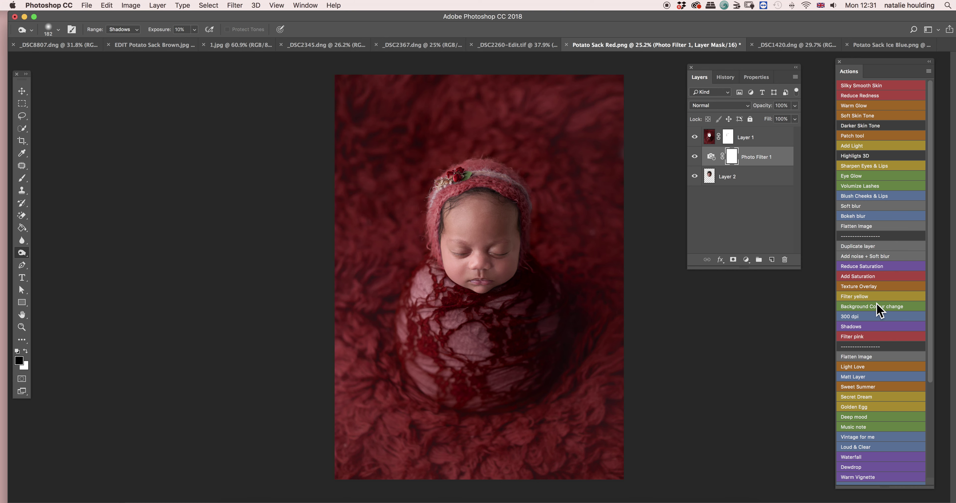
pyautogui.click(866, 337)
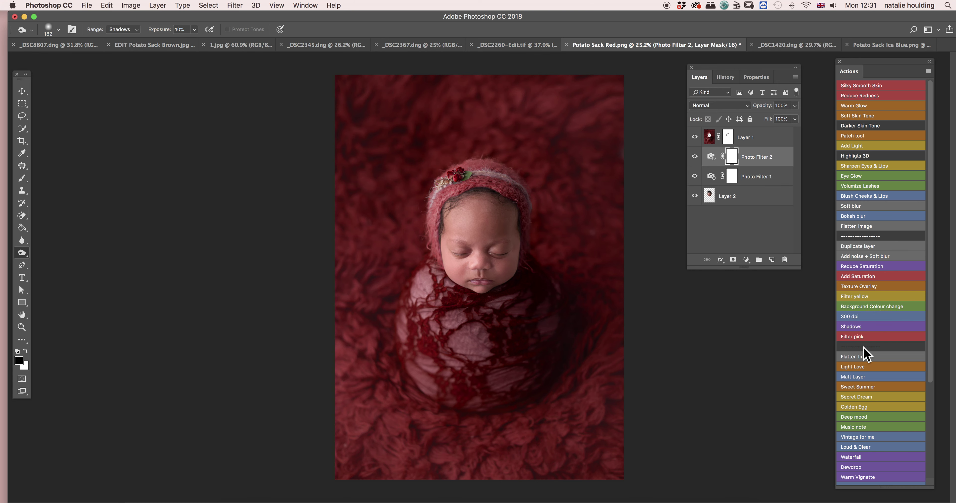
# - Paint black over the face on the Photo Filter 2 mask with a 396 px soft round brush at 100% opacity
pyautogui.rightClick(514, 291)
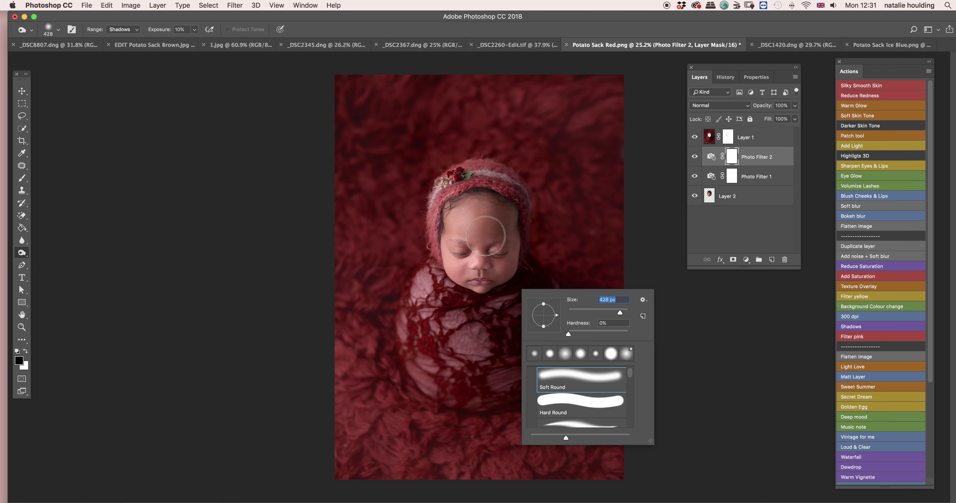
pyautogui.click(22, 178)
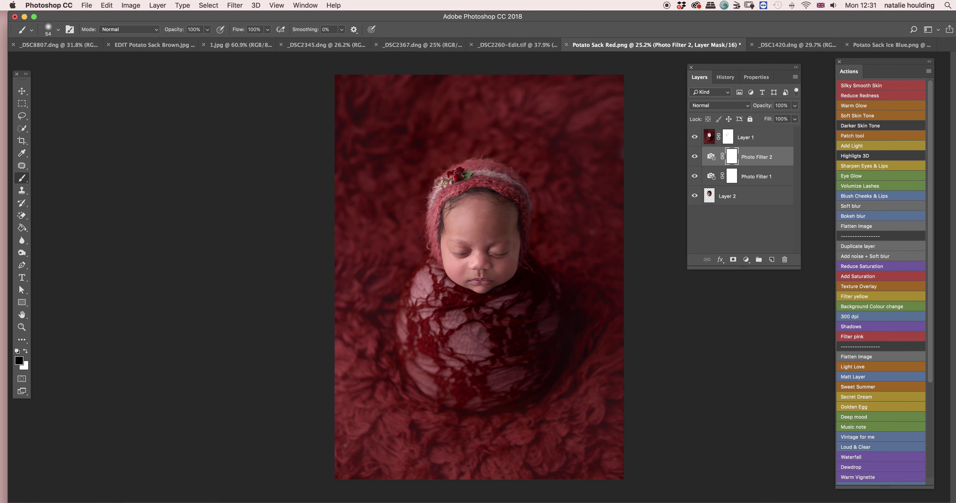
pyautogui.rightClick(523, 388)
pyautogui.click(521, 375)
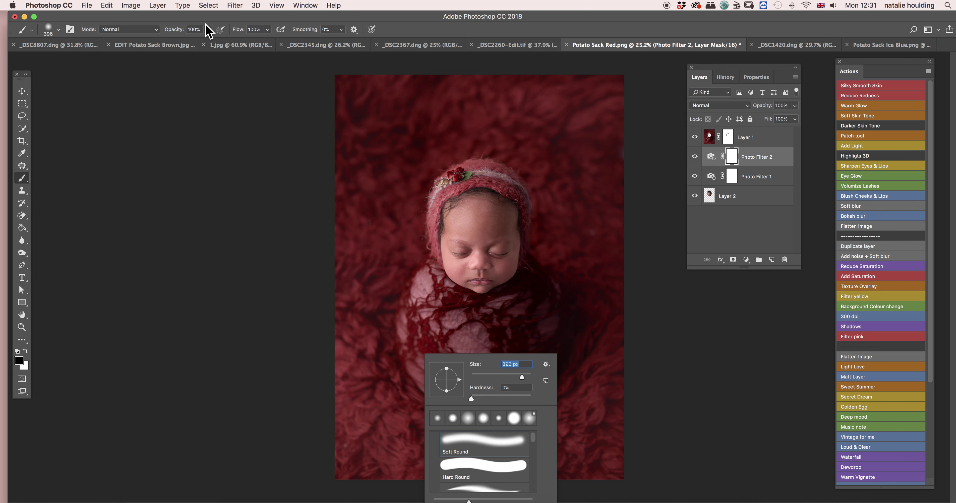
pyautogui.press('Return')
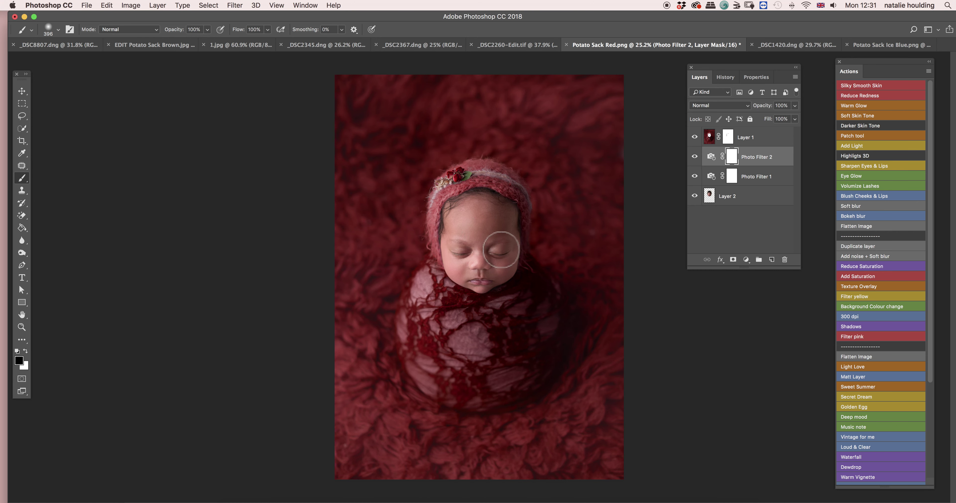
pyautogui.moveTo(477, 207)
pyautogui.mouseDown()
pyautogui.moveTo(502, 252)
pyautogui.moveTo(481, 277)
pyautogui.mouseUp()
# - Compare the face's skin tone with Photo Filter 2 hidden and shown, up close and in the full image
pyautogui.click(694, 157)
pyautogui.click(694, 156)
pyautogui.scroll(6, 500, 281)
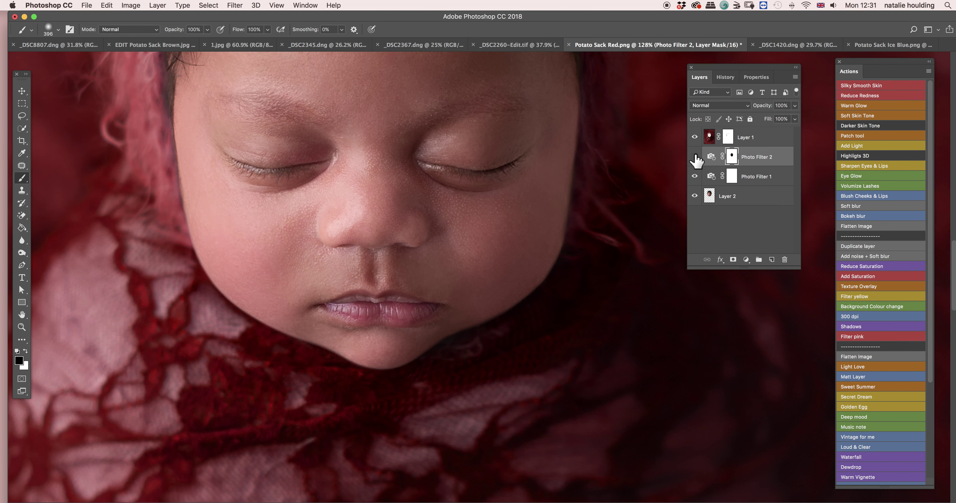
pyautogui.click(694, 156)
pyautogui.click(694, 156)
pyautogui.scroll(-5, 560, 361)
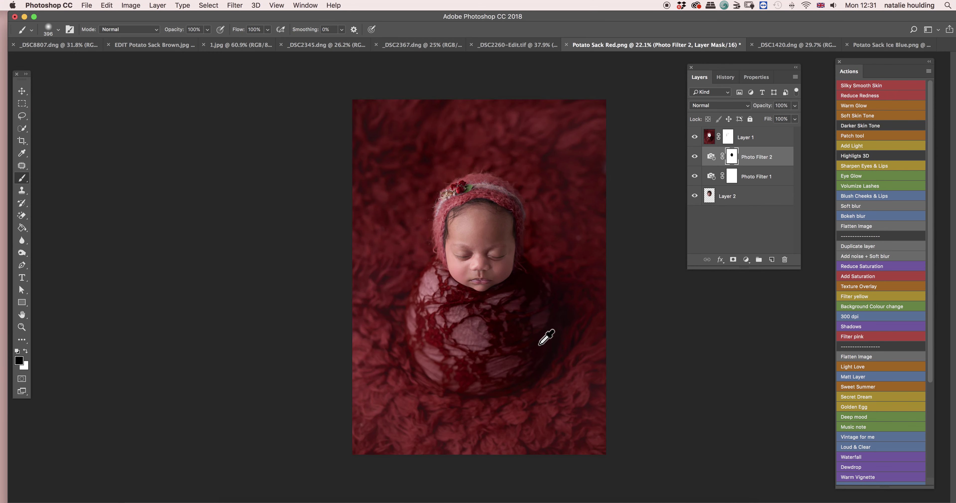
pyautogui.scroll(1, 540, 343)
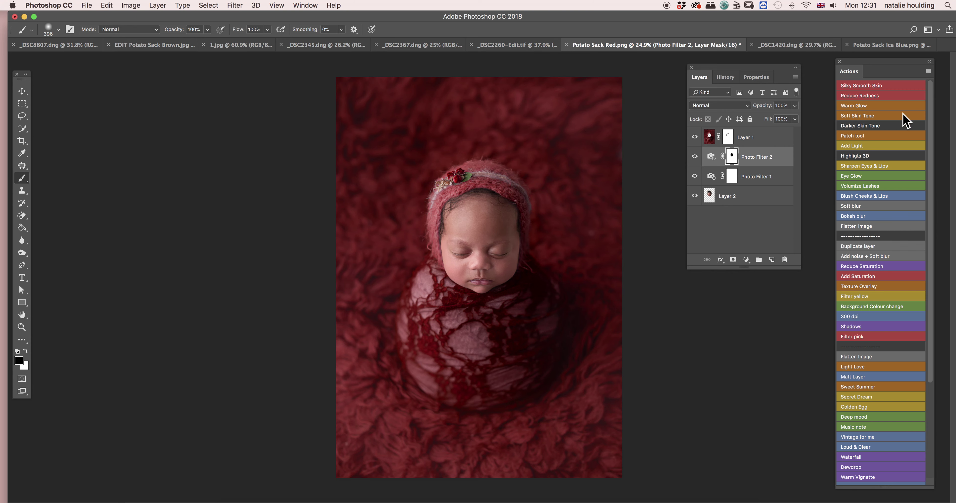
# - Try magenta and orange colours in a new Photo Filter adjustment above Photo Filter 2, cancel the colour choice and delete the adjustment layer
pyautogui.click(746, 259)
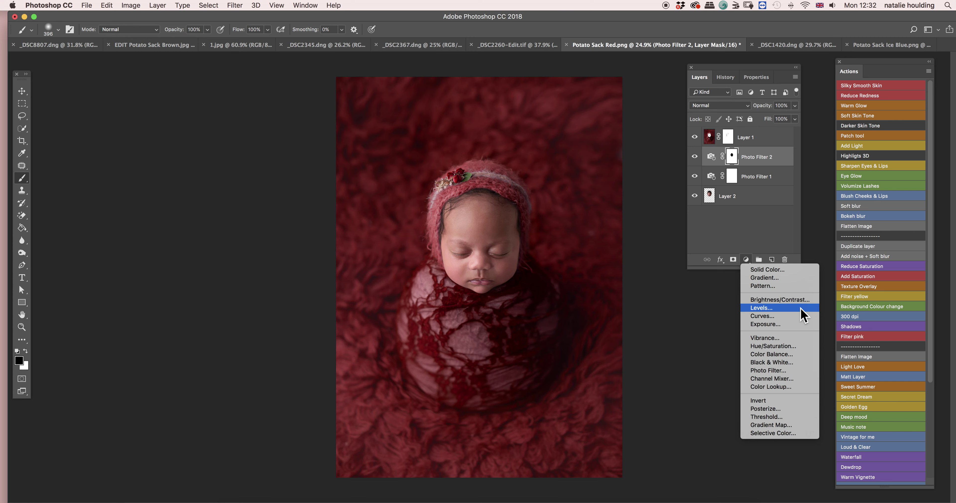
pyautogui.click(794, 370)
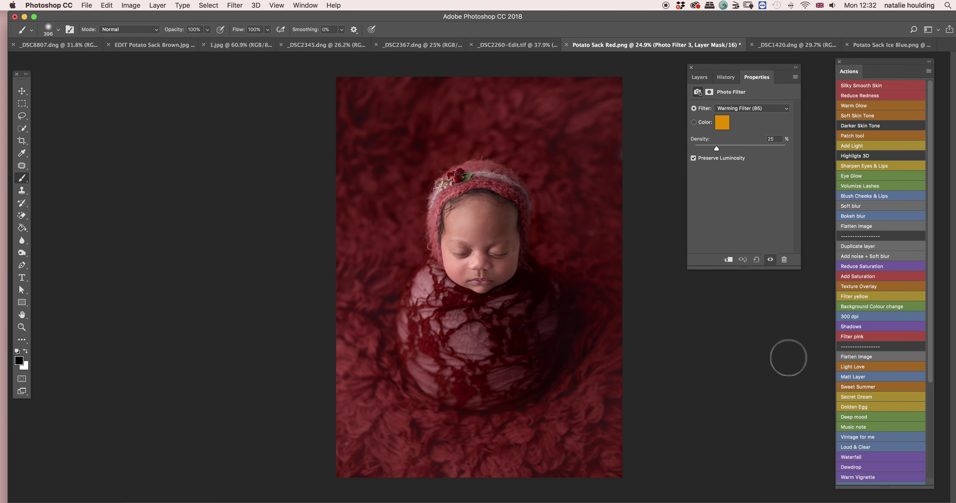
pyautogui.click(723, 126)
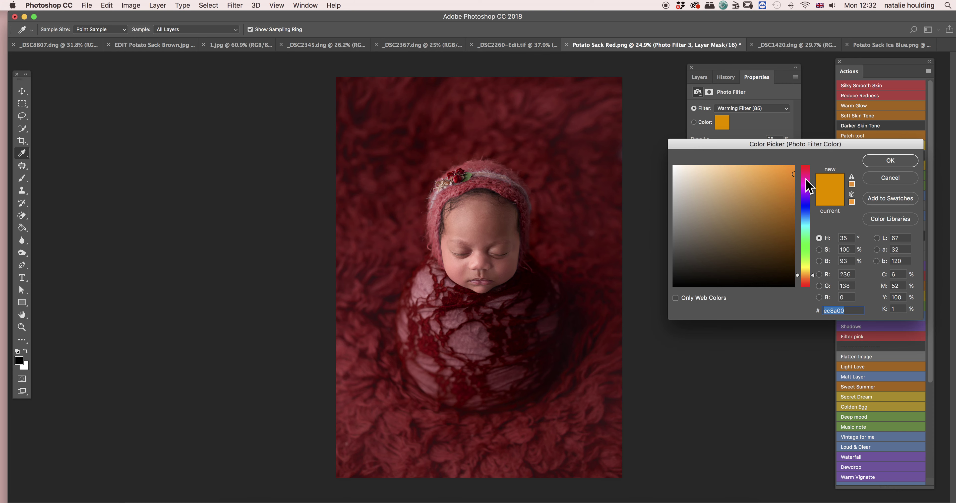
pyautogui.click(805, 281)
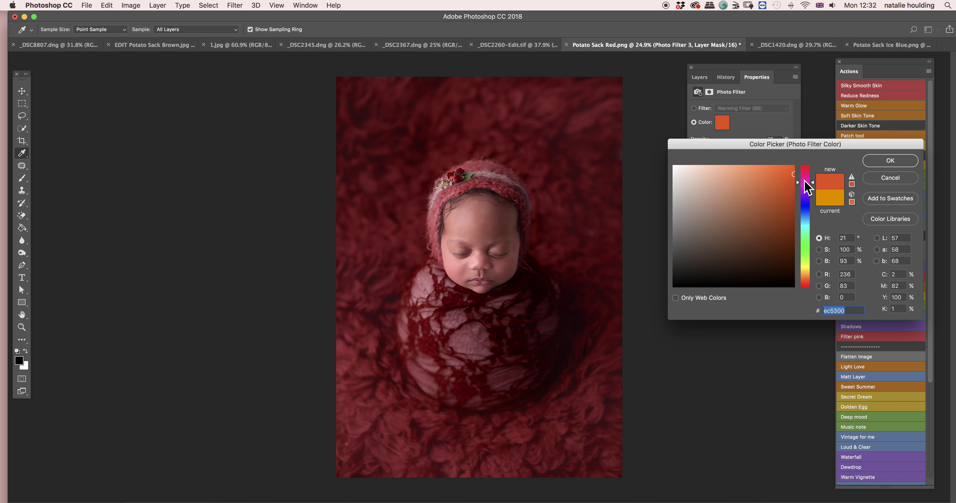
pyautogui.click(805, 182)
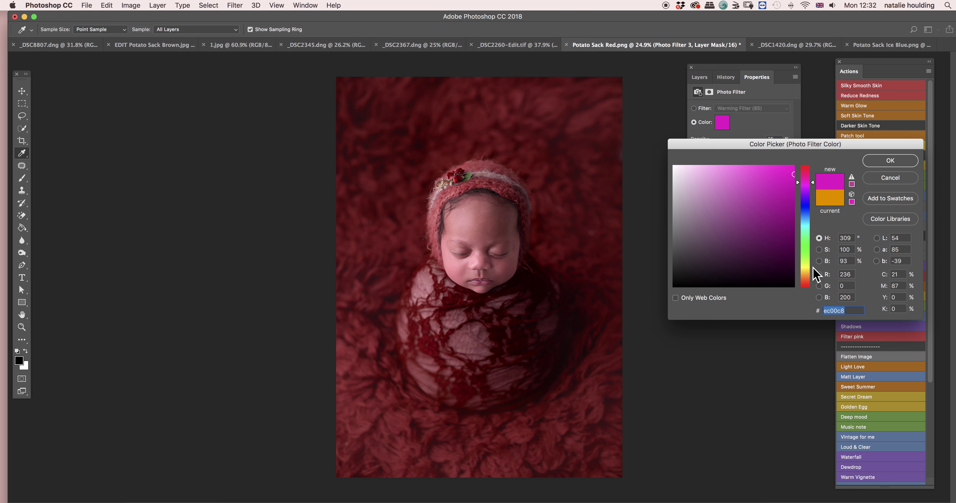
pyautogui.click(804, 280)
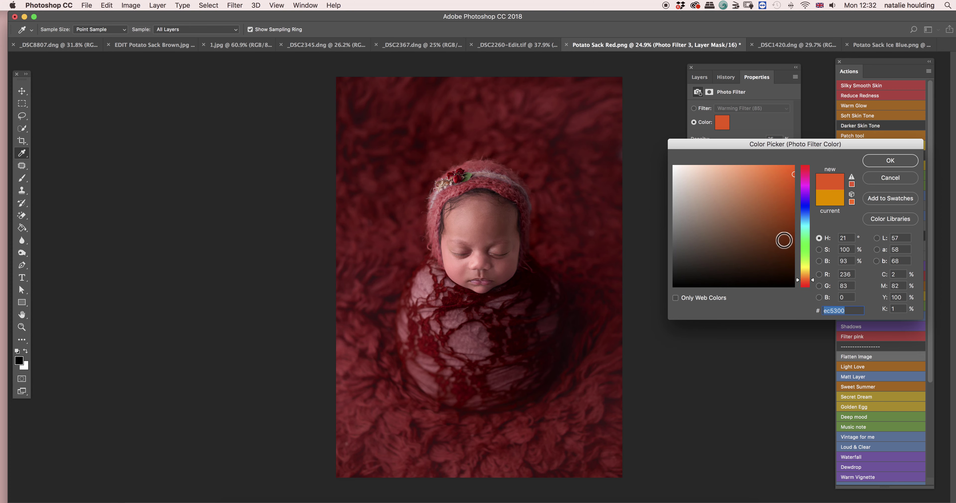
pyautogui.moveTo(812, 280); pyautogui.dragTo(813, 278)
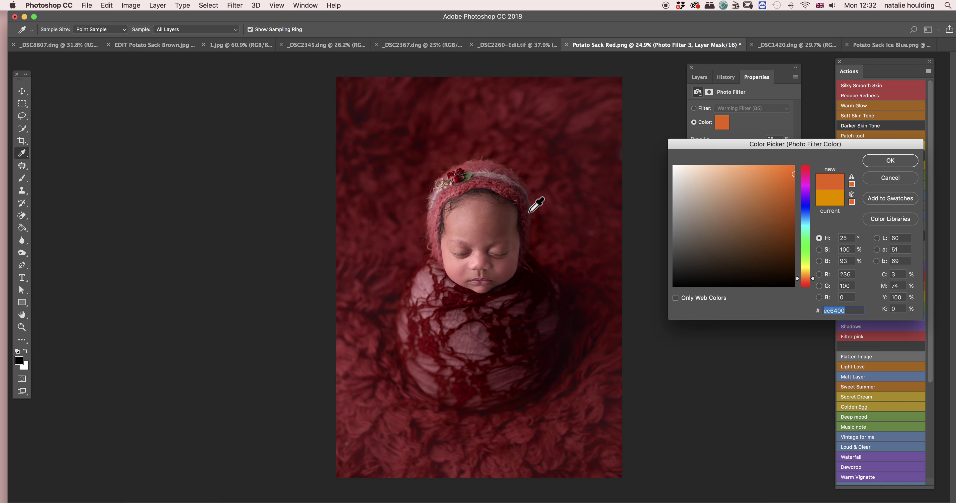
pyautogui.click(898, 178)
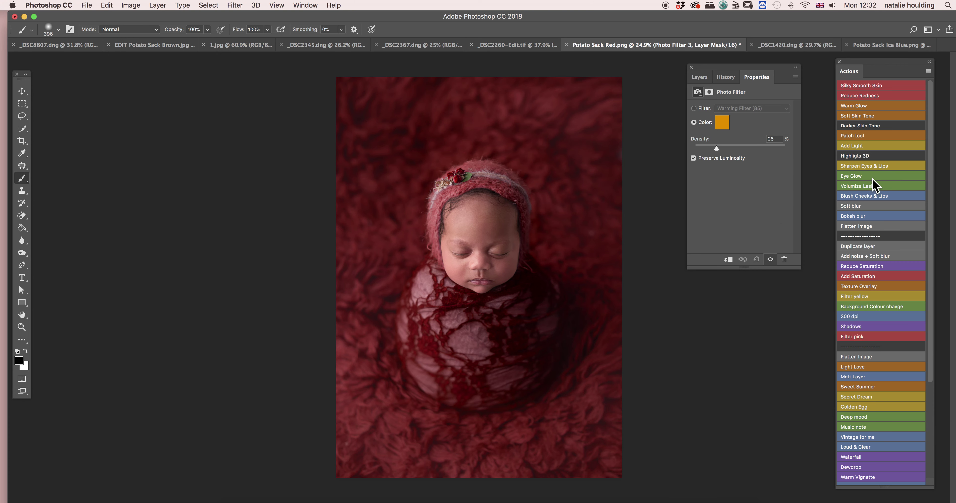
pyautogui.click(699, 77)
pyautogui.moveTo(772, 160); pyautogui.dragTo(784, 259)
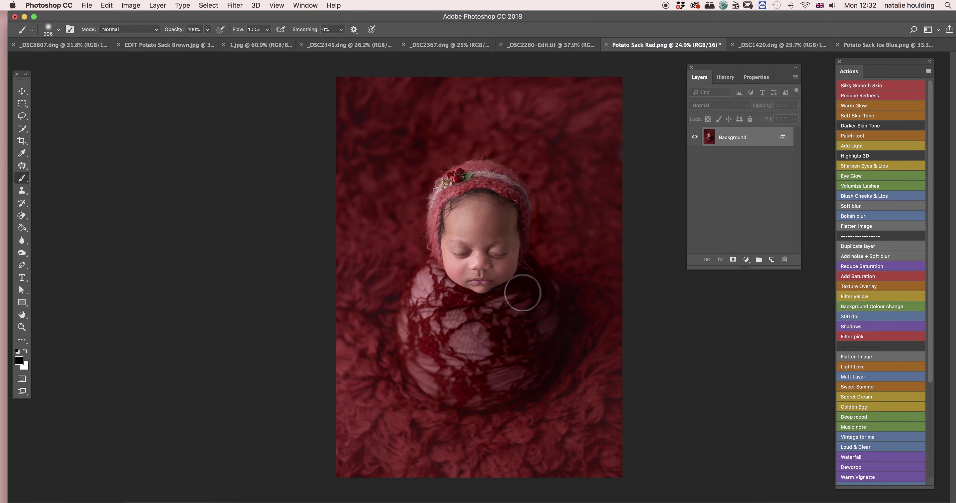
# - Reduce the soft round brush size to 100 px for close work around the lower face
pyautogui.scroll(6, 516, 291)
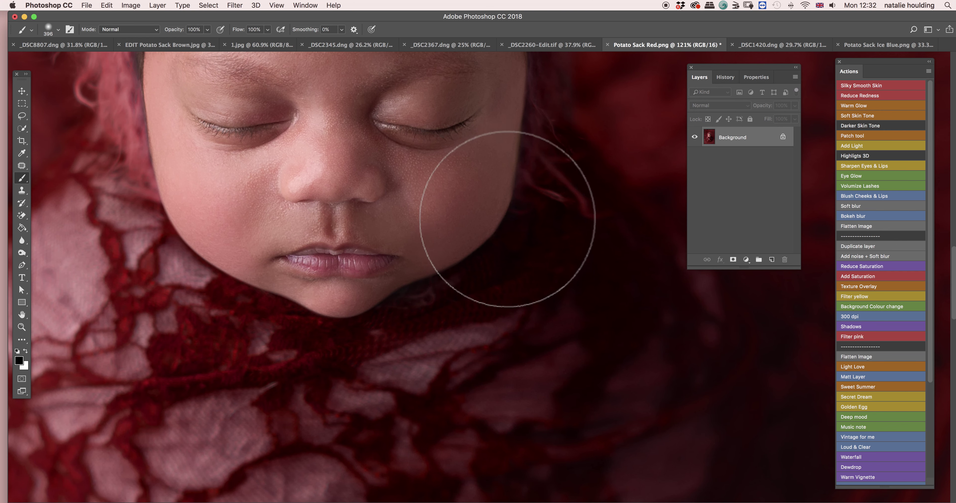
pyautogui.rightClick(627, 249)
pyautogui.click(626, 245)
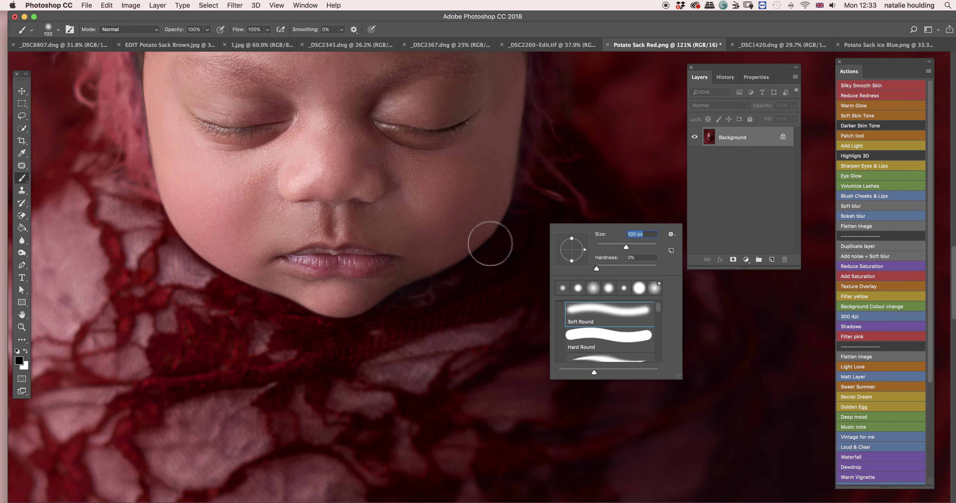
# - Liquify the face edge beside the lower cheek with a 215-size Forward Warp brush and turn off the backdrop display
pyautogui.click(236, 5)
pyautogui.click(283, 84)
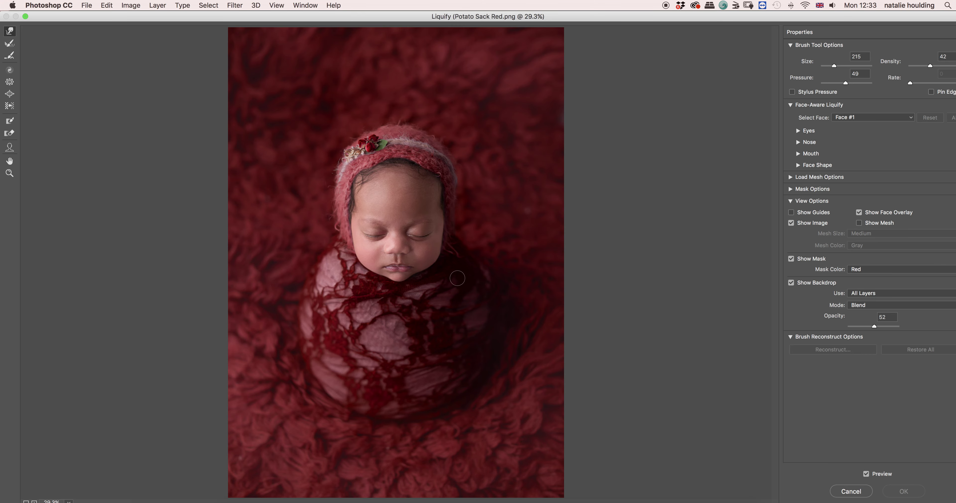
pyautogui.scroll(10, 443, 277)
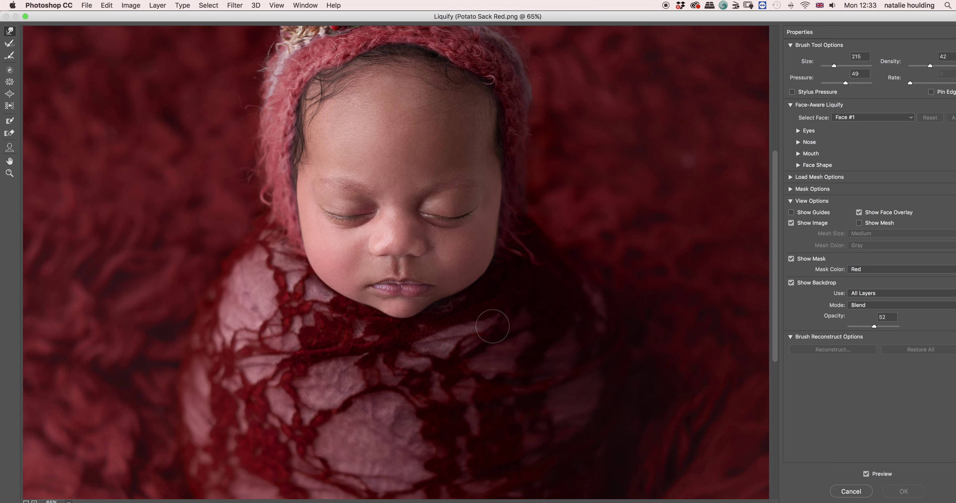
pyautogui.scroll(1, 511, 335)
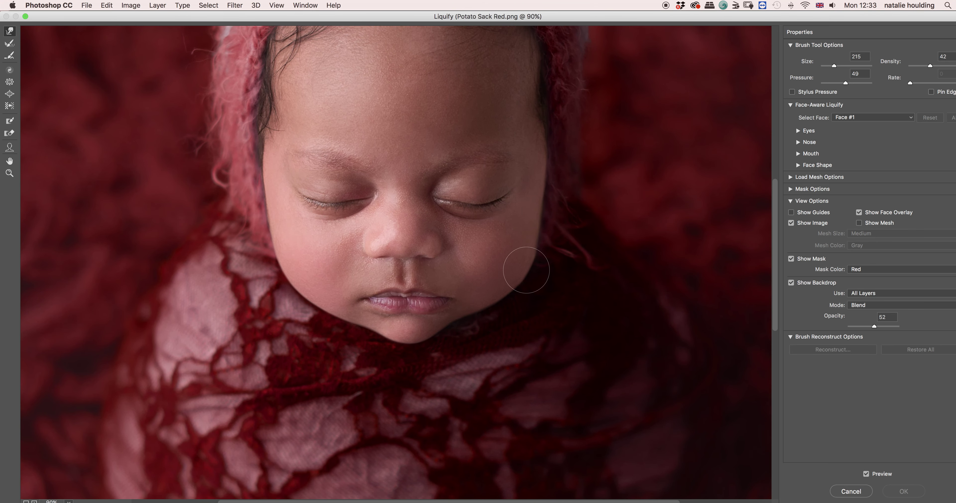
pyautogui.moveTo(528, 271); pyautogui.dragTo(526, 268)
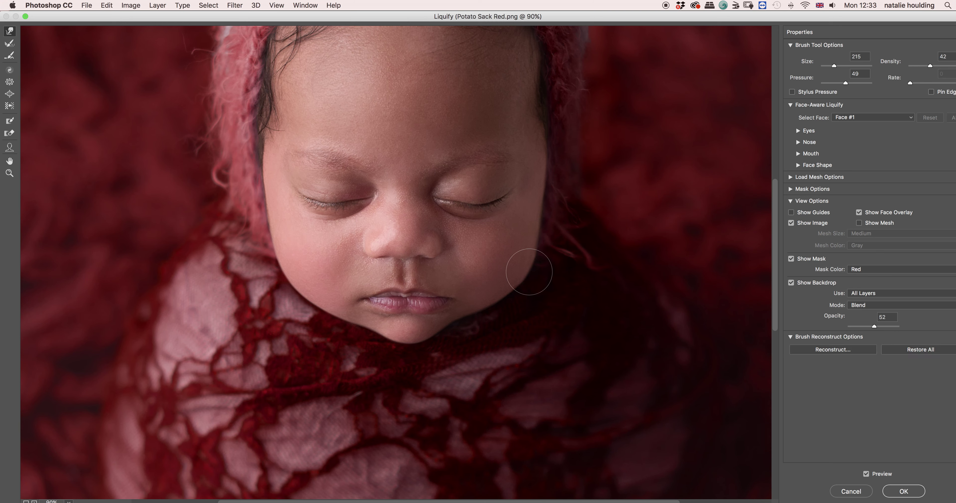
pyautogui.click(790, 283)
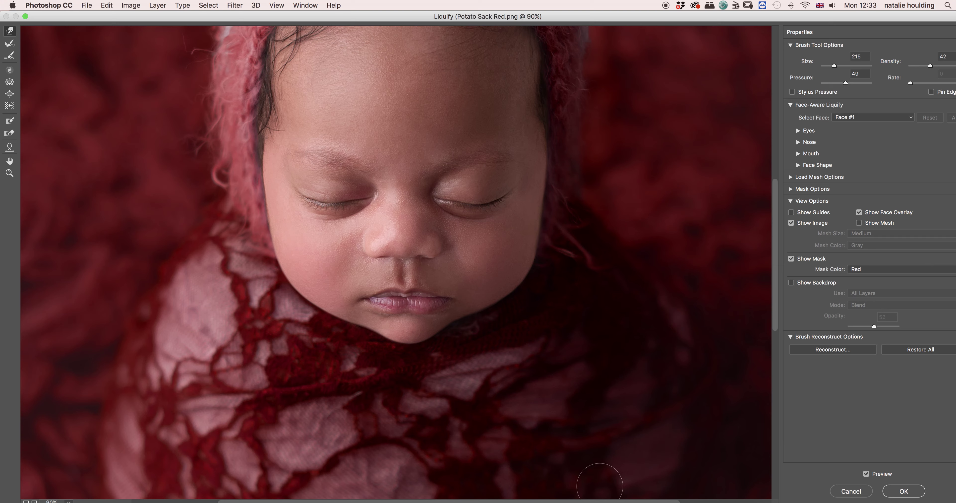
pyautogui.click(912, 493)
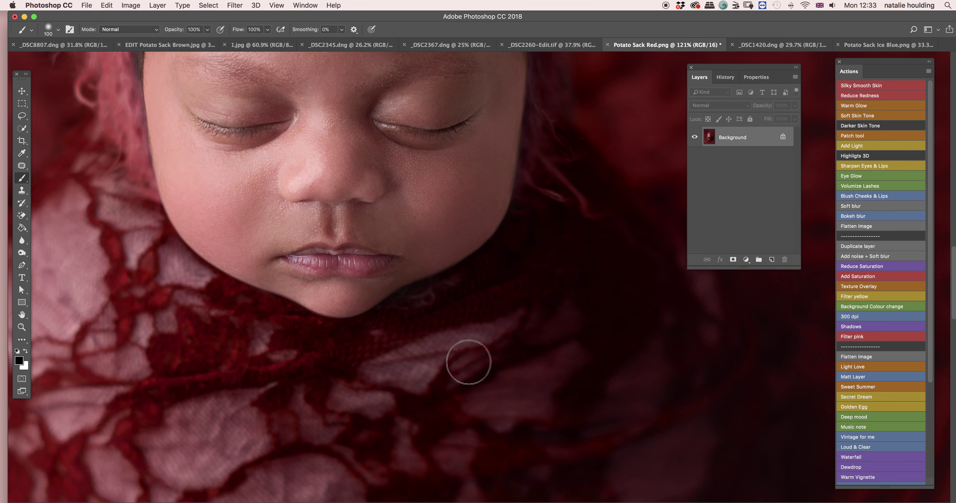
# - Run the Golden Egg action on the flattened image
pyautogui.scroll(-5, 475, 342)
pyautogui.scroll(-3, 470, 347)
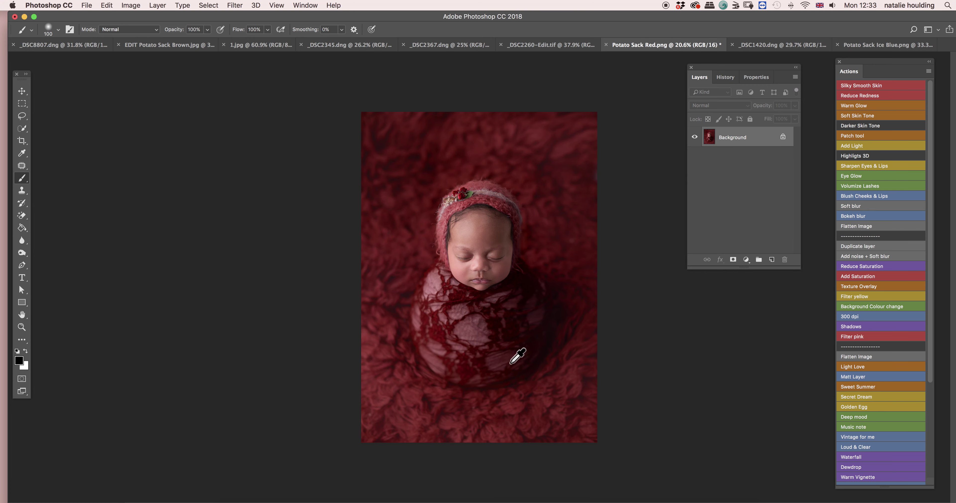
pyautogui.scroll(1, 518, 356)
pyautogui.click(866, 406)
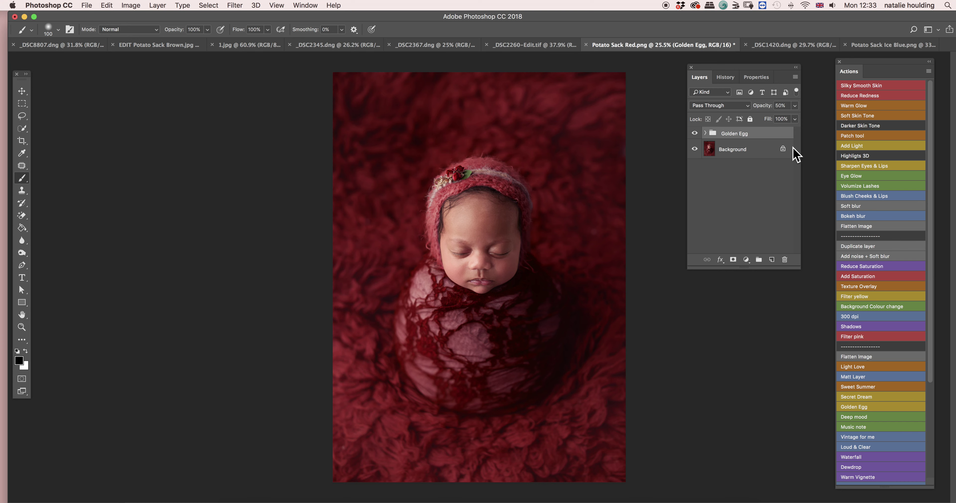
# - Try the Deep mood action on the image and delete all the layers and groups it adds above the Golden Egg group
pyautogui.click(866, 417)
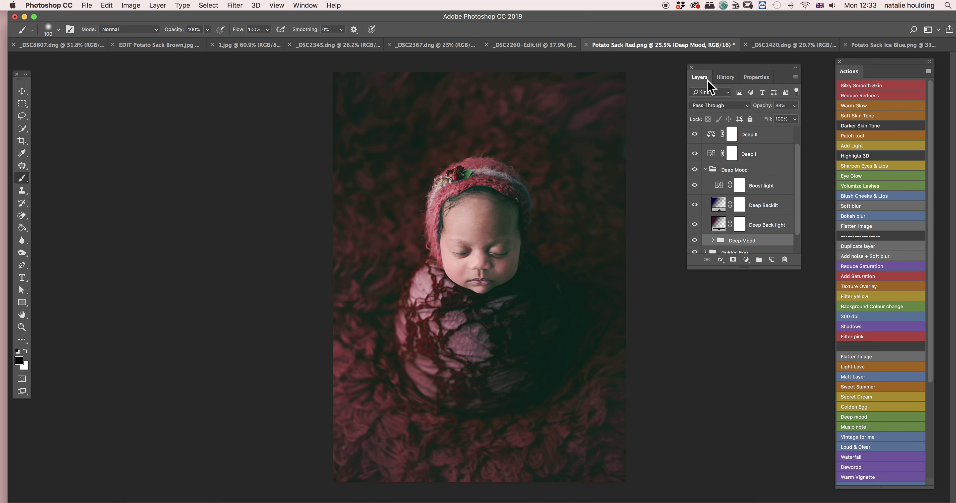
pyautogui.click(763, 135)
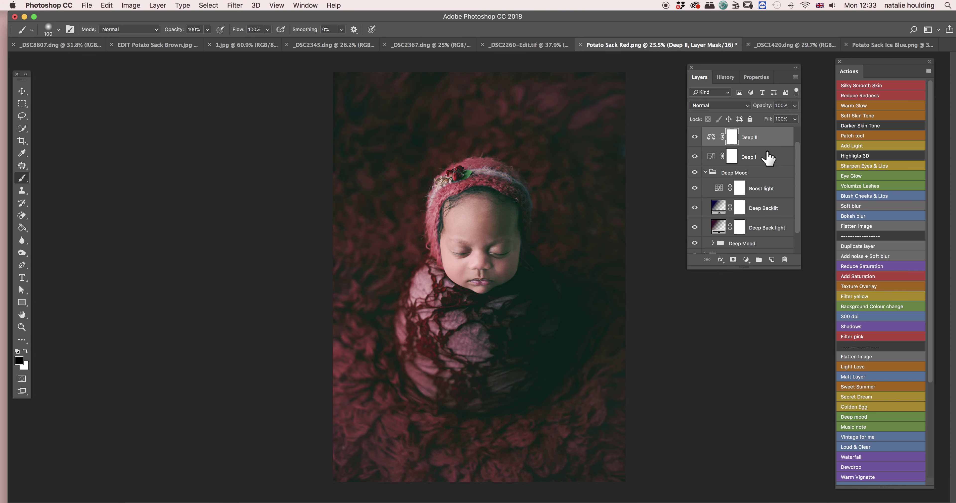
pyautogui.keyDown('shift'); pyautogui.click(768, 233); pyautogui.keyUp('shift')
pyautogui.moveTo(777, 236); pyautogui.dragTo(785, 259)
pyautogui.moveTo(749, 137); pyautogui.dragTo(784, 259)
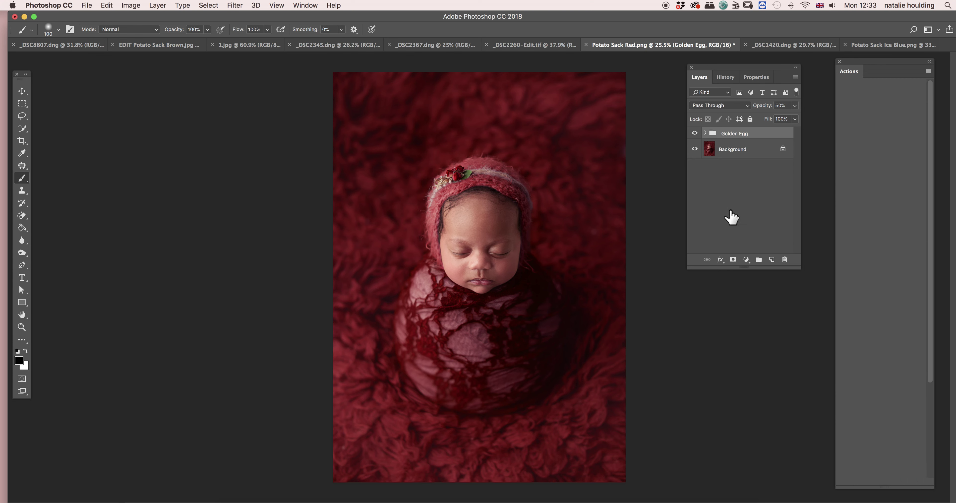
# - Hide the Golden Egg group, try the Music note action on the image and compare the groups' effects by toggling their visibility
pyautogui.click(694, 133)
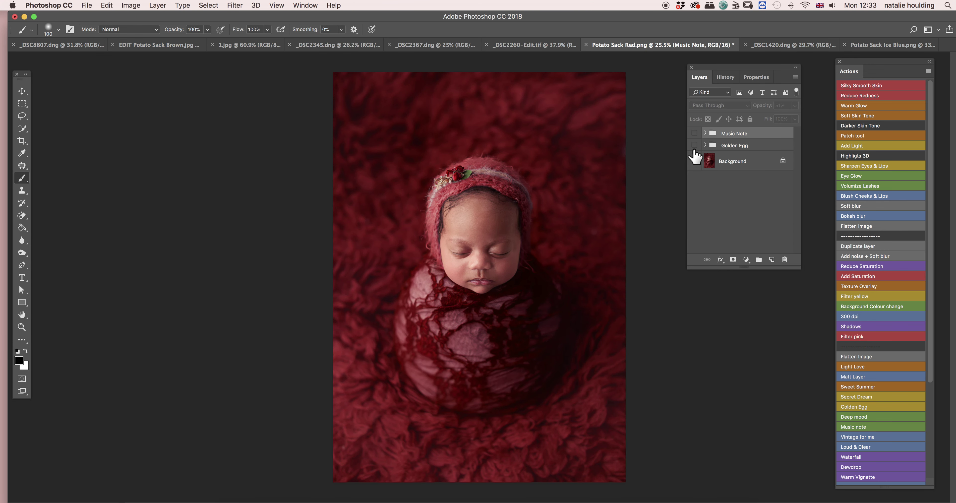
pyautogui.click(694, 133)
pyautogui.click(694, 145)
# - Try the Loud & Clear action and toggle its group's visibility to compare the image with and without it
pyautogui.click(848, 447)
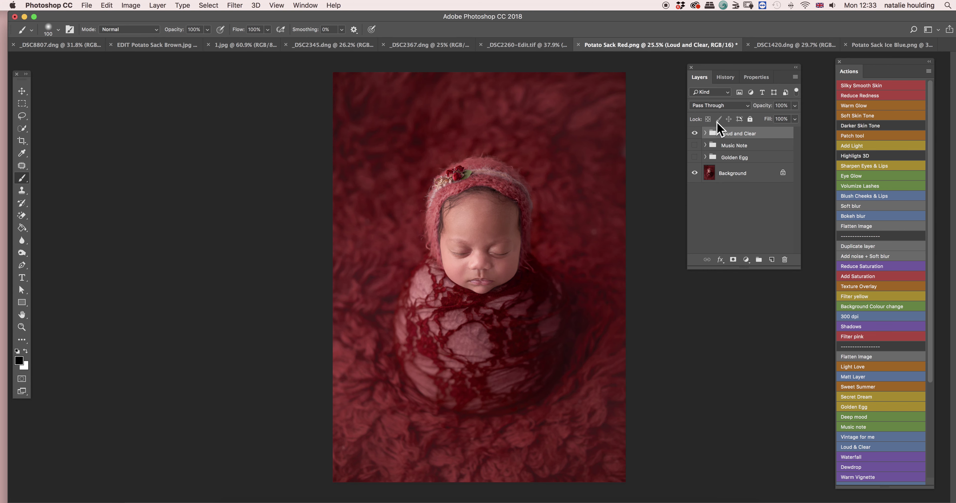
pyautogui.click(694, 134)
pyautogui.click(694, 133)
pyautogui.click(694, 134)
pyautogui.click(694, 134)
# - Delete the Golden Egg, Music Note and Loud and Clear groups, leaving only the Background layer
pyautogui.click(758, 157)
pyautogui.keyDown('shift'); pyautogui.click(765, 146); pyautogui.keyUp('shift')
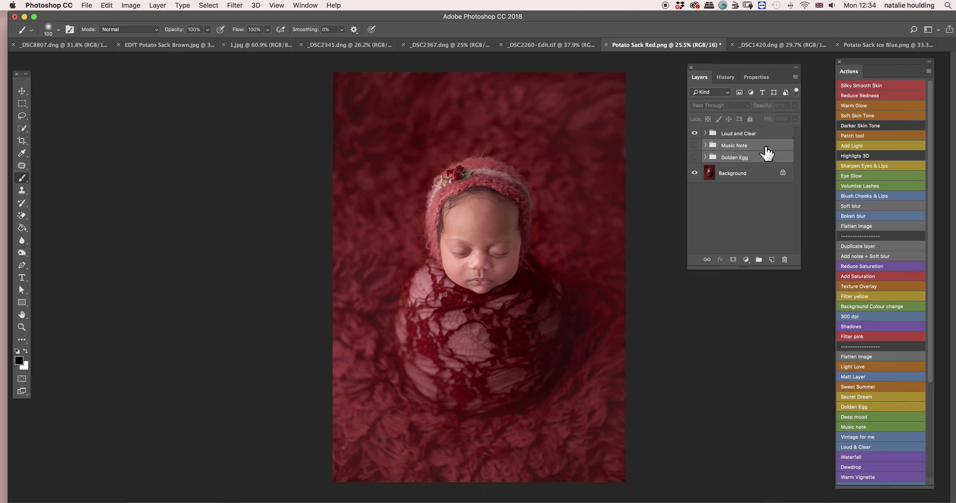
pyautogui.keyDown('shift'); pyautogui.click(768, 135); pyautogui.keyUp('shift')
pyautogui.moveTo(773, 160); pyautogui.dragTo(784, 259)
# - Run the Sweet Summer action on the Background image and toggle its group's visibility to compare before and after
pyautogui.click(868, 386)
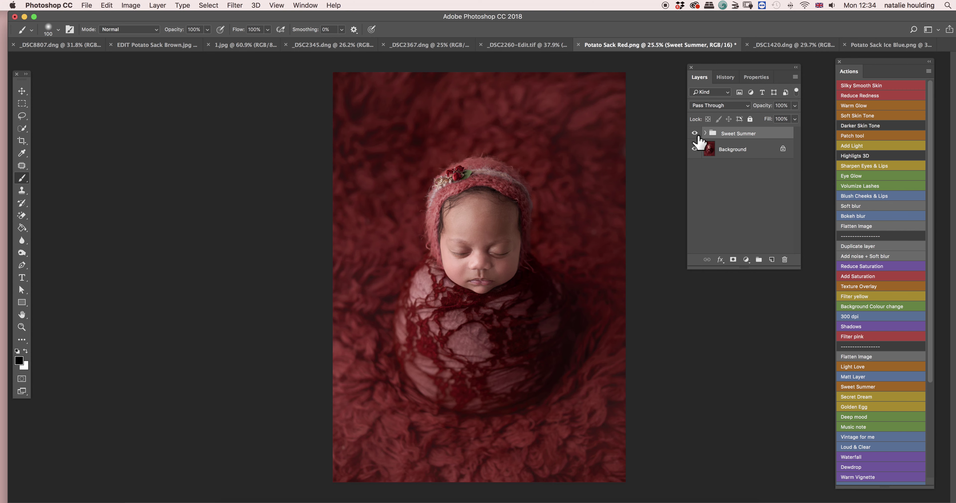
pyautogui.click(694, 134)
pyautogui.click(694, 134)
pyautogui.click(695, 134)
pyautogui.click(694, 133)
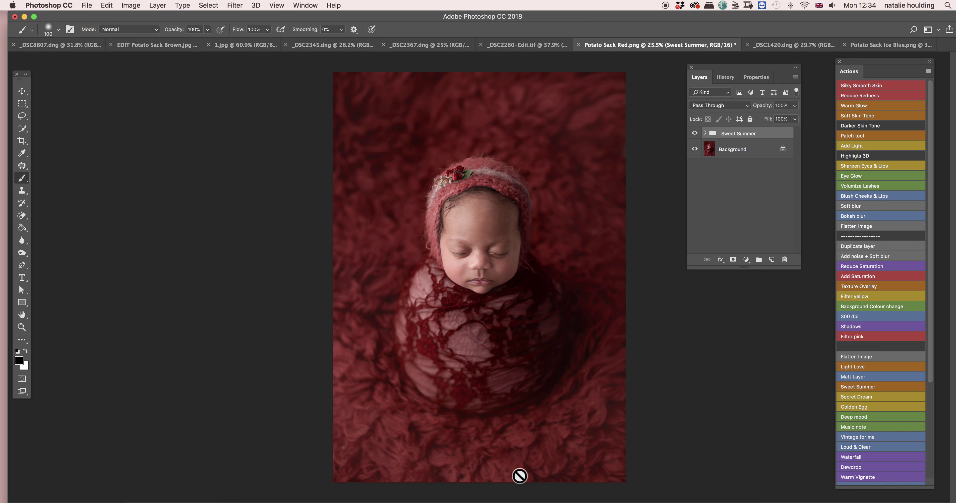
# - Close Potato Sack Red.png without saving and keep _DSC2260-Edit.tif open
pyautogui.click(578, 45)
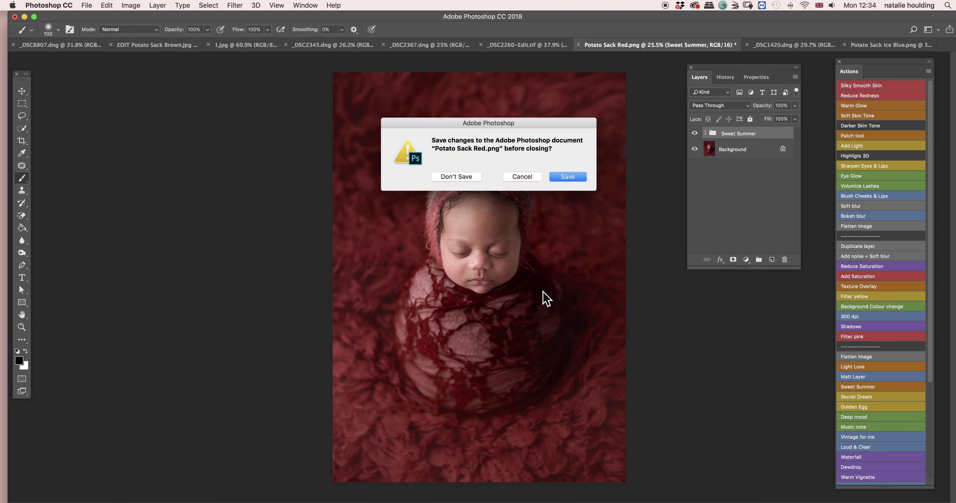
pyautogui.click(462, 178)
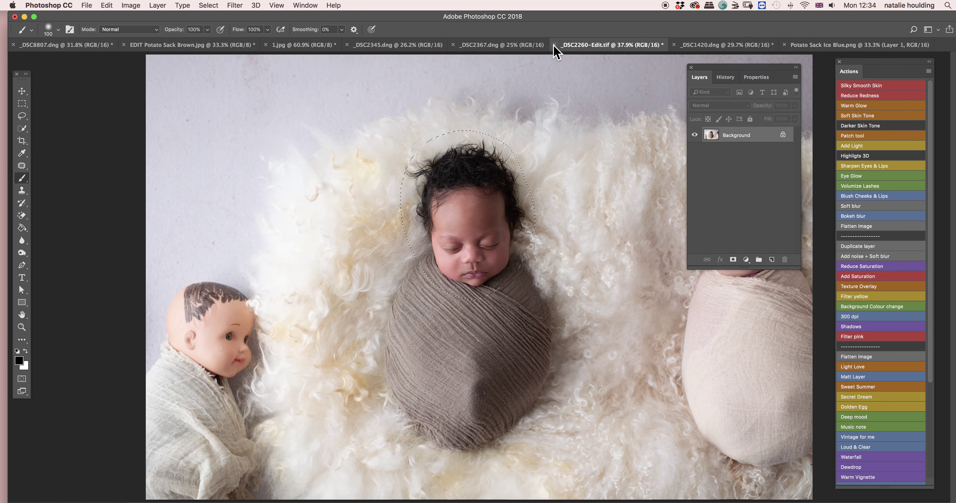
pyautogui.click(554, 45)
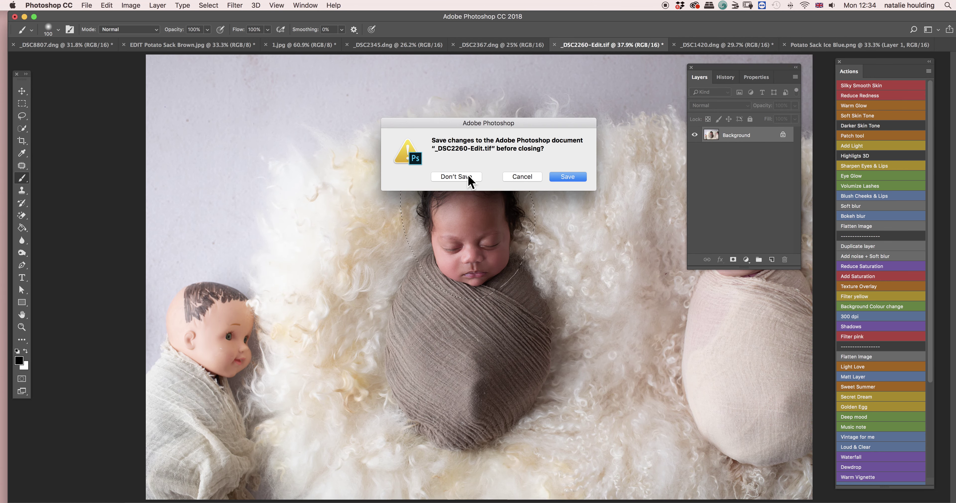
pyautogui.click(530, 177)
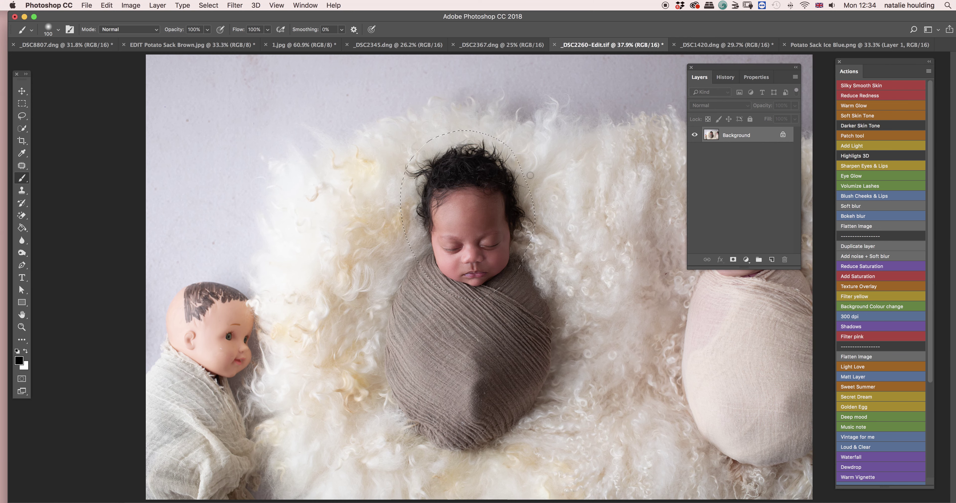
# - Outline the baby's head in _DSC1420.dng with a freehand Lasso selection feathered by 3 px
pyautogui.click(727, 44)
pyautogui.moveTo(762, 69); pyautogui.dragTo(775, 86)
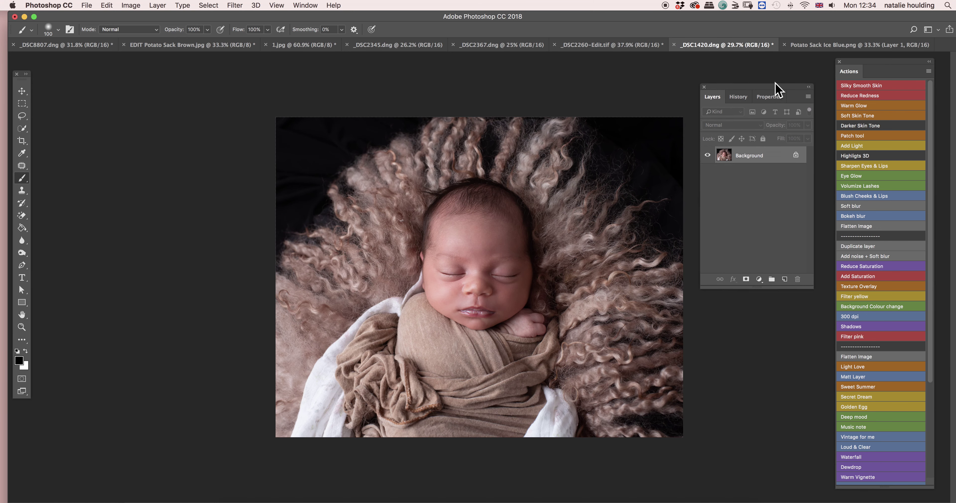
pyautogui.click(824, 46)
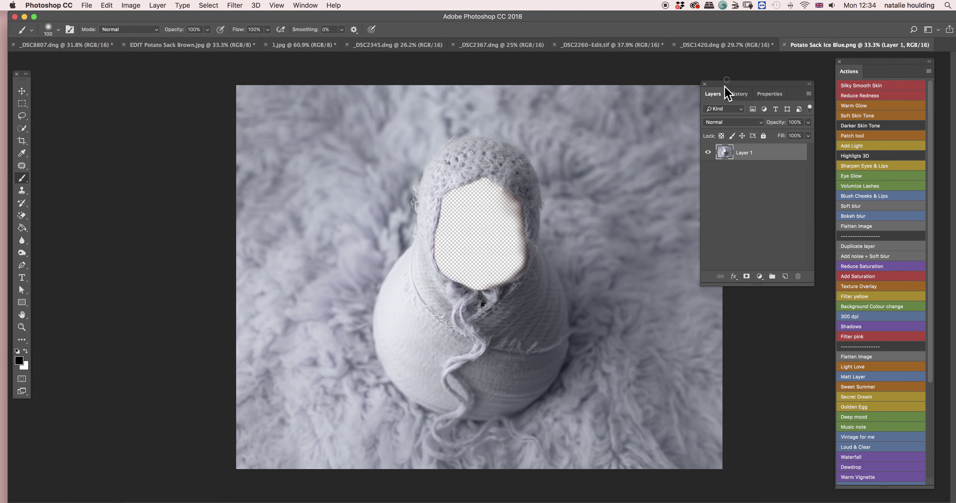
pyautogui.click(706, 44)
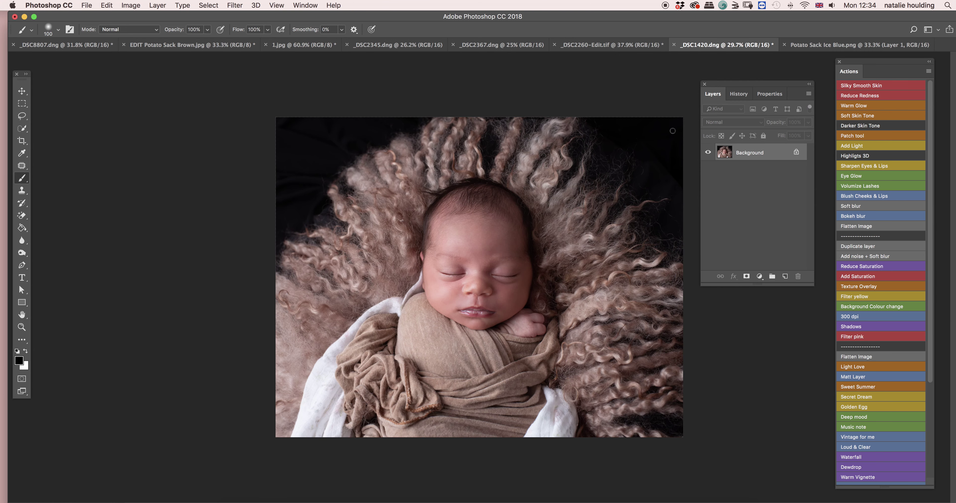
pyautogui.click(23, 116)
pyautogui.moveTo(484, 163)
pyautogui.mouseDown()
pyautogui.moveTo(404, 279)
pyautogui.moveTo(520, 333)
pyautogui.moveTo(534, 168)
pyautogui.mouseUp()
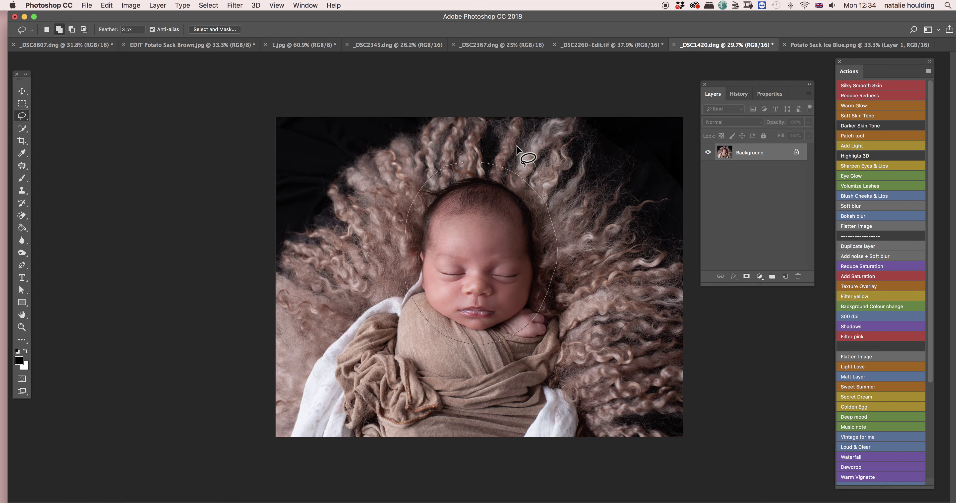
# - Move the selected head into Potato Sack Ice Blue.png and place its layer below the backdrop layer, Layer 1
pyautogui.click(21, 91)
pyautogui.moveTo(532, 200); pyautogui.dragTo(516, 188)
pyautogui.moveTo(784, 154); pyautogui.dragTo(769, 185)
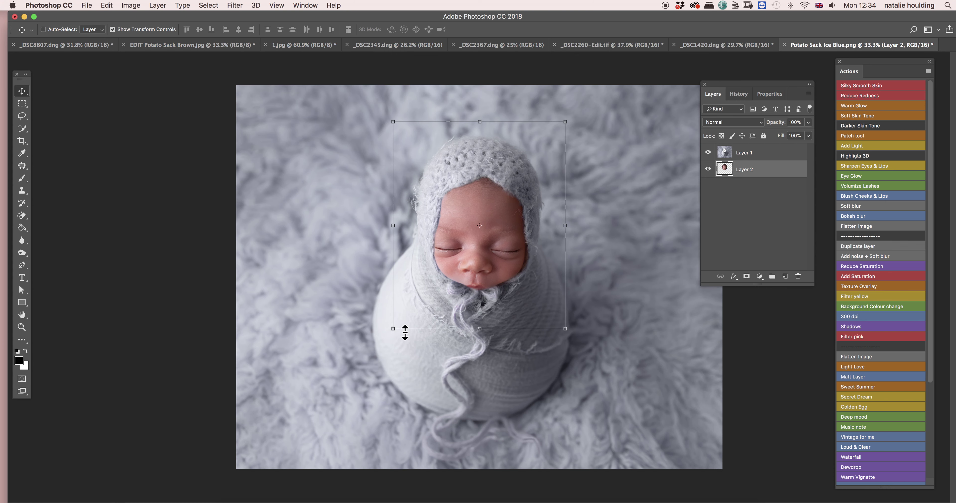
# - Scale the head on Layer 2 to about 80% so the face fits the bonnet opening
pyautogui.moveTo(393, 329); pyautogui.dragTo(415, 303)
pyautogui.moveTo(566, 123); pyautogui.dragTo(559, 136)
pyautogui.moveTo(412, 131); pyautogui.dragTo(418, 137)
# - Nudge the scaled head left and down within the bonnet opening to X 3109.5 px, Y 1724 px
pyautogui.press('Left')
pyautogui.press('Left')
pyautogui.press('Left')
pyautogui.press('Left')
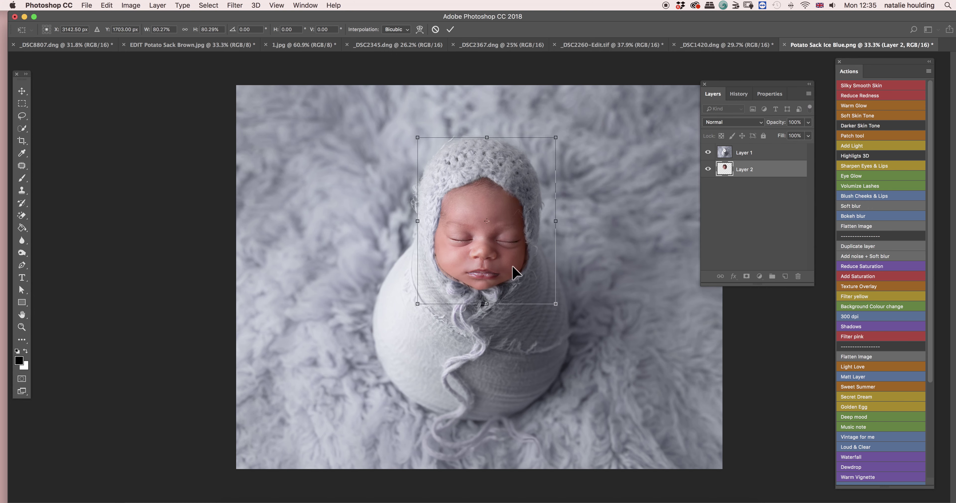
pyautogui.press('Down')
pyautogui.press('Down')
pyautogui.press('Down')
pyautogui.press('Down')
pyautogui.press('Left')
pyautogui.press('Left')
pyautogui.press('Left')
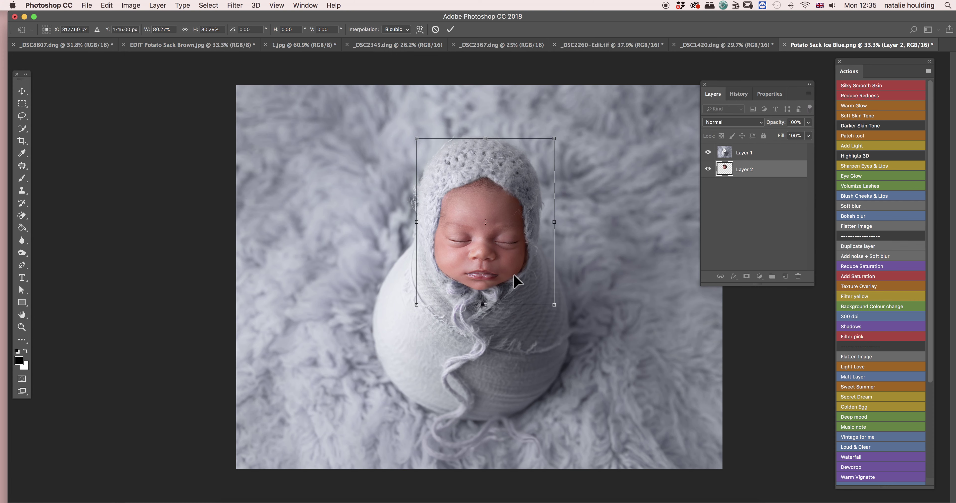
pyautogui.press('Down')
pyautogui.press('Down')
pyautogui.press('Down')
pyautogui.press('Left')
pyautogui.press('Left')
pyautogui.press('Left')
pyautogui.press('Left')
pyautogui.press('Left')
pyautogui.press('Right')
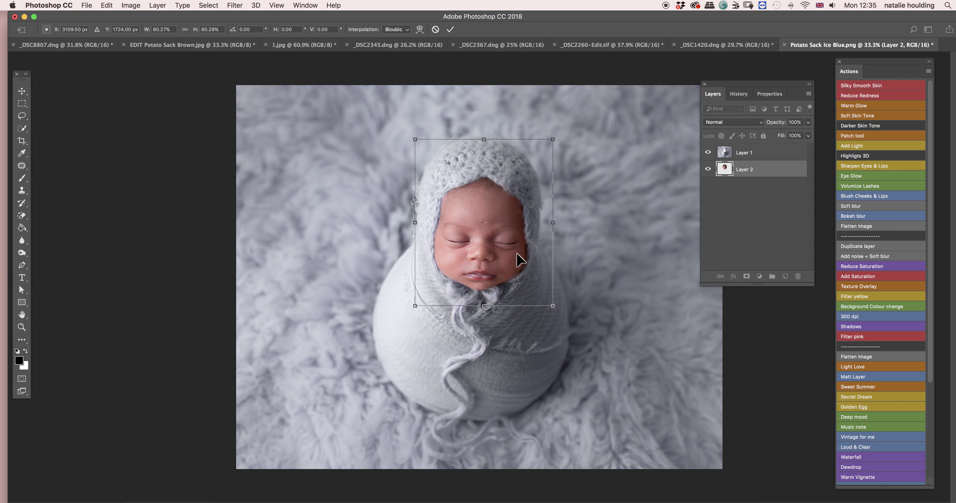
# - Rotate the head to about -0.4° and nudge it left to X 3100.5 px
pyautogui.moveTo(565, 242); pyautogui.dragTo(566, 240)
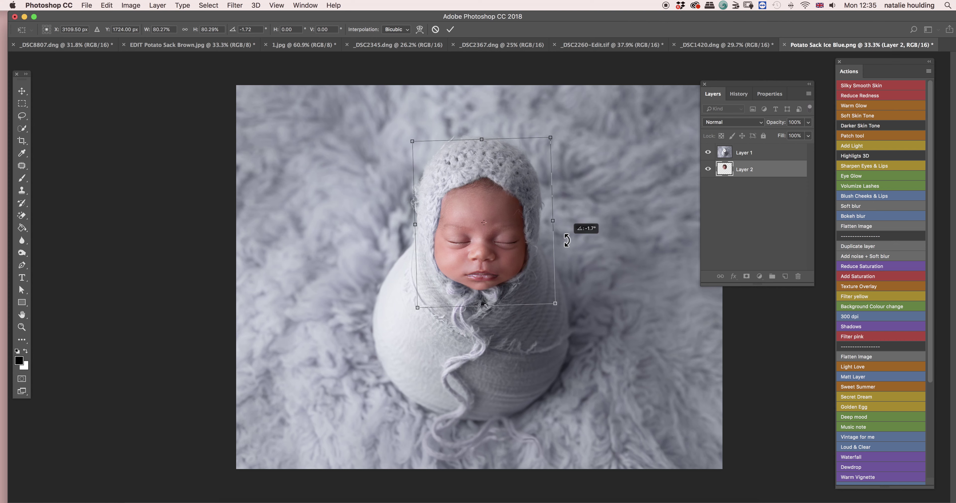
pyautogui.moveTo(566, 240); pyautogui.dragTo(564, 241)
pyautogui.press('Left')
pyautogui.press('Left')
pyautogui.press('Left')
pyautogui.press('Left')
pyautogui.press('Left')
pyautogui.press('Left')
pyautogui.press('Left')
pyautogui.press('Left')
pyautogui.press('Left')
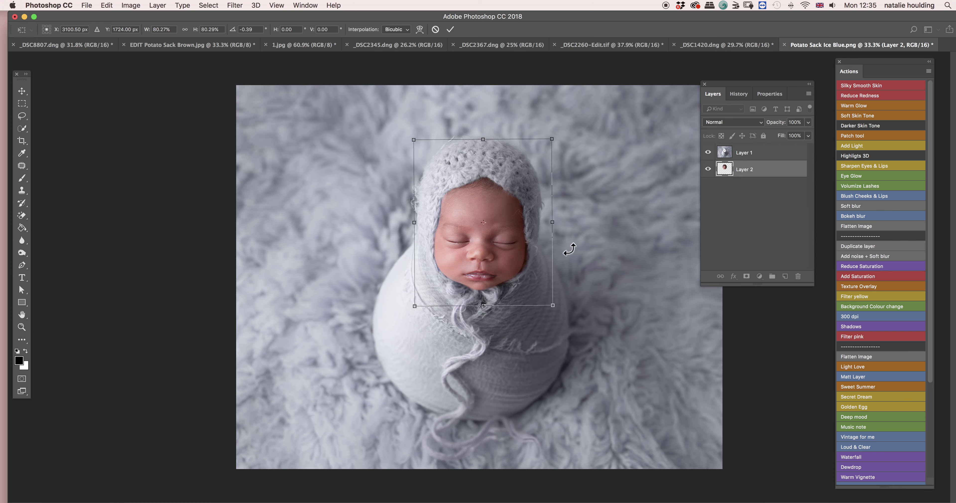
# - Rotate the head to 0.75°, nudge it to X 3100.5 px, Y 1718 px and apply the transform
pyautogui.moveTo(569, 251); pyautogui.dragTo(567, 250)
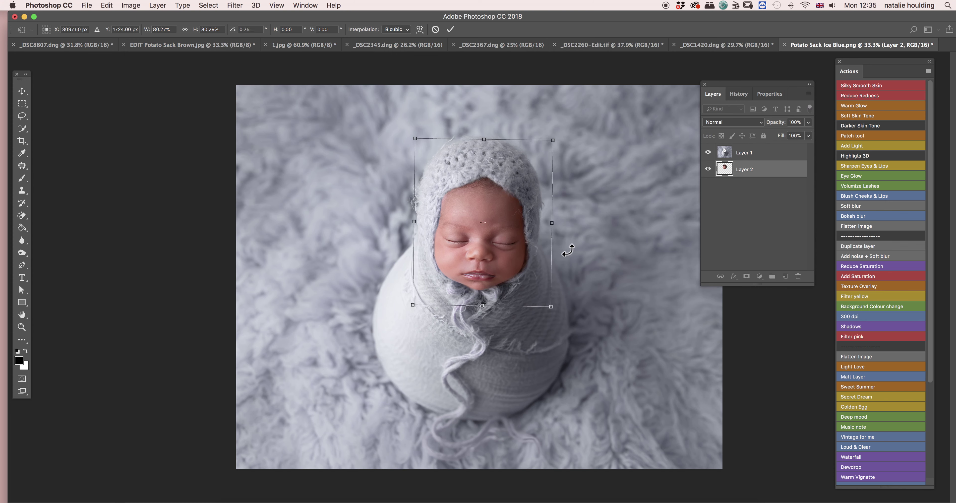
pyautogui.press('Up')
pyautogui.press('Up')
pyautogui.press('Up')
pyautogui.press('Up')
pyautogui.press('Up')
pyautogui.press('Up')
pyautogui.press('Right')
pyautogui.press('Right')
pyautogui.press('Right')
pyautogui.press('Right')
pyautogui.press('Right')
pyautogui.press('Right')
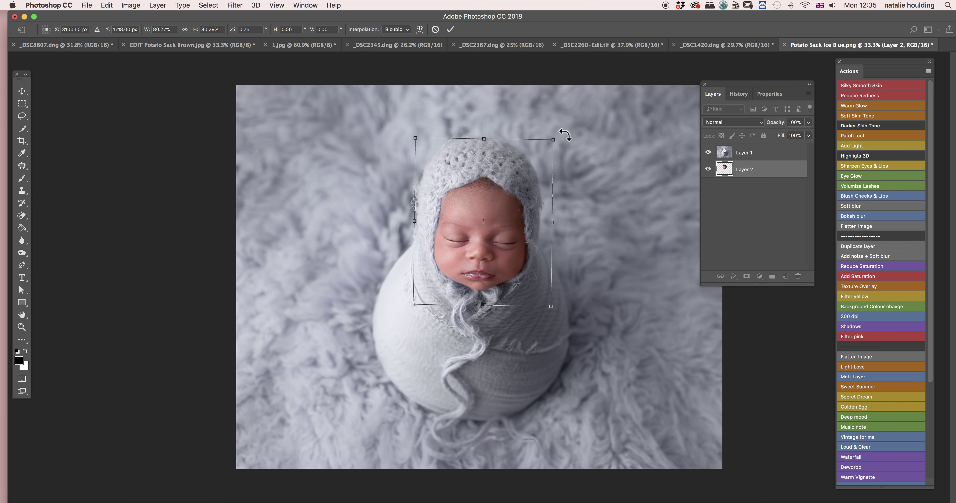
pyautogui.click(450, 29)
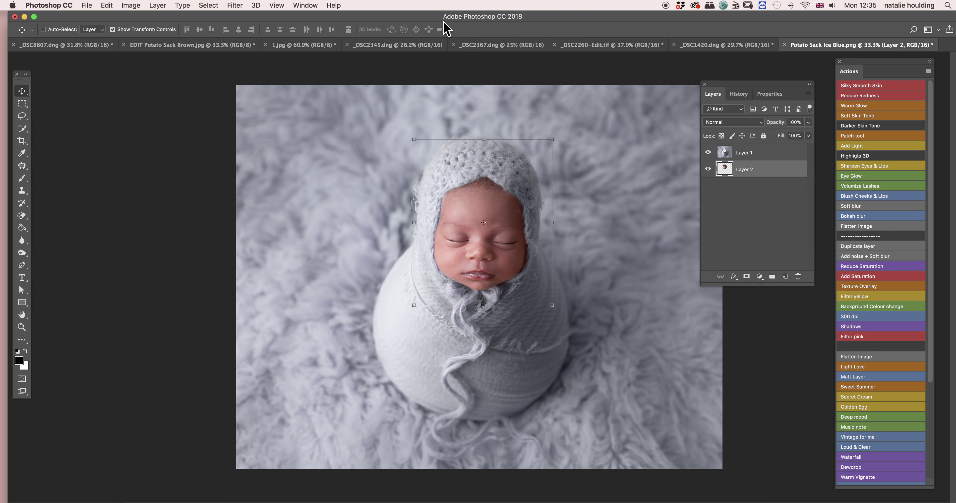
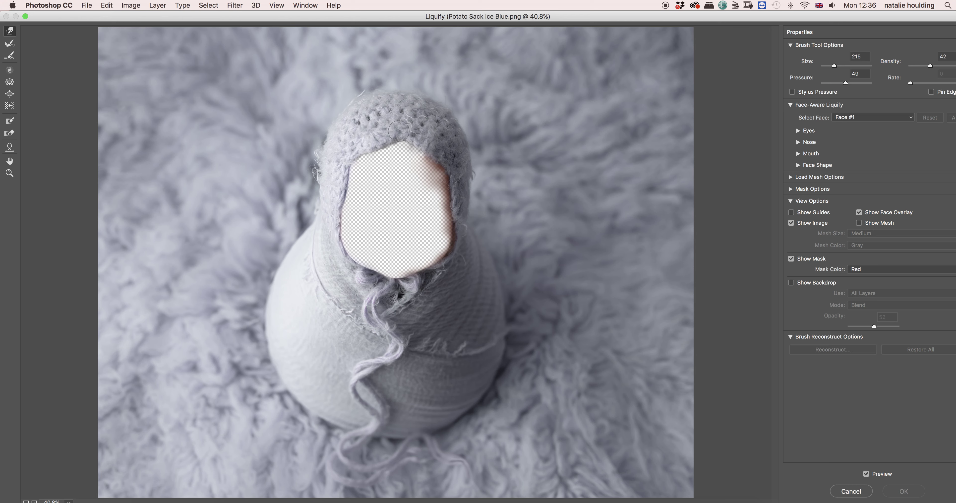
# - Show Layer 2 as the Liquify backdrop in Blend mode and set its opacity to 65
pyautogui.click(791, 283)
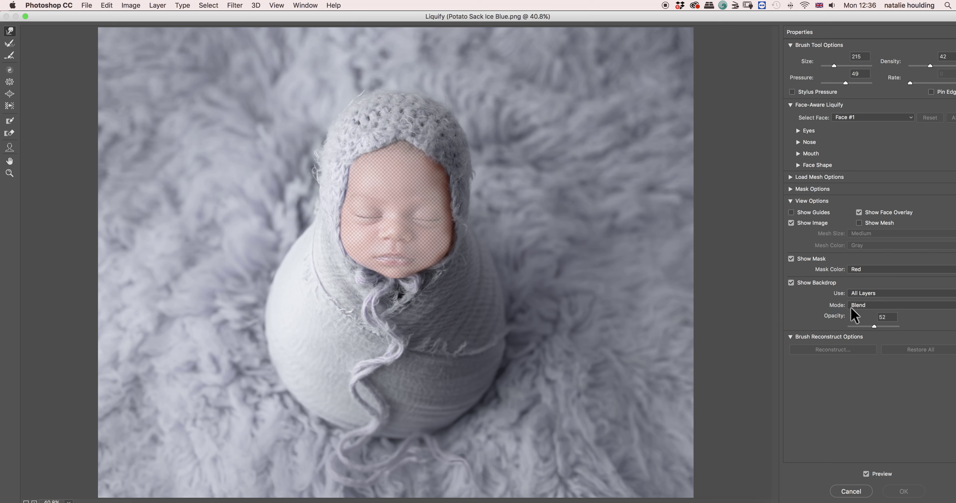
pyautogui.click(791, 284)
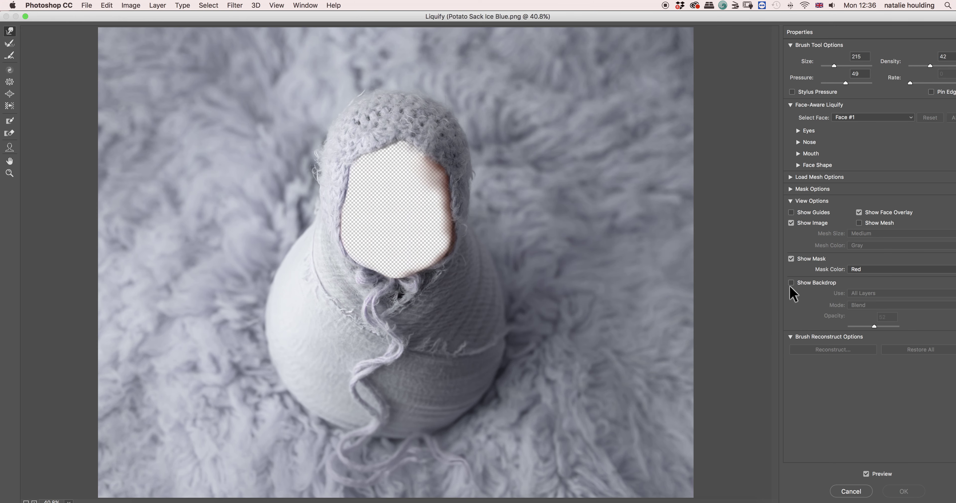
pyautogui.click(791, 283)
pyautogui.click(791, 283)
pyautogui.click(793, 284)
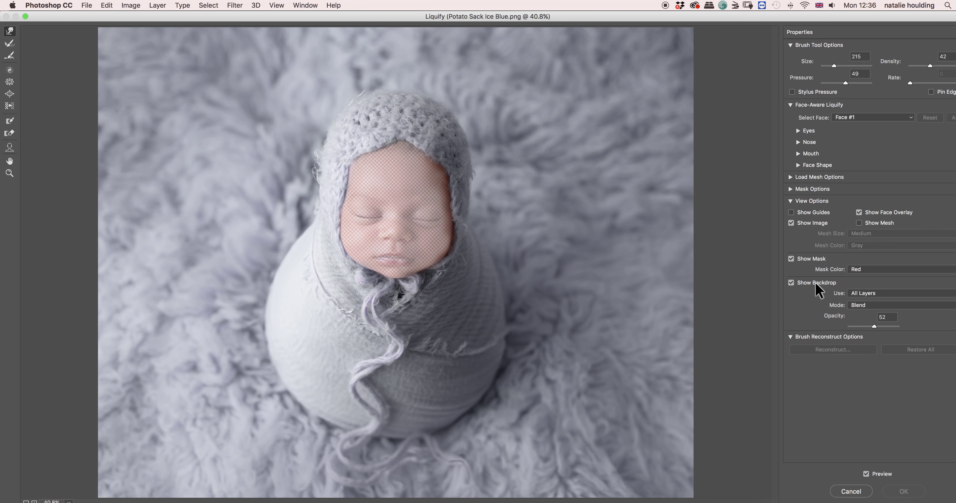
pyautogui.click(883, 296)
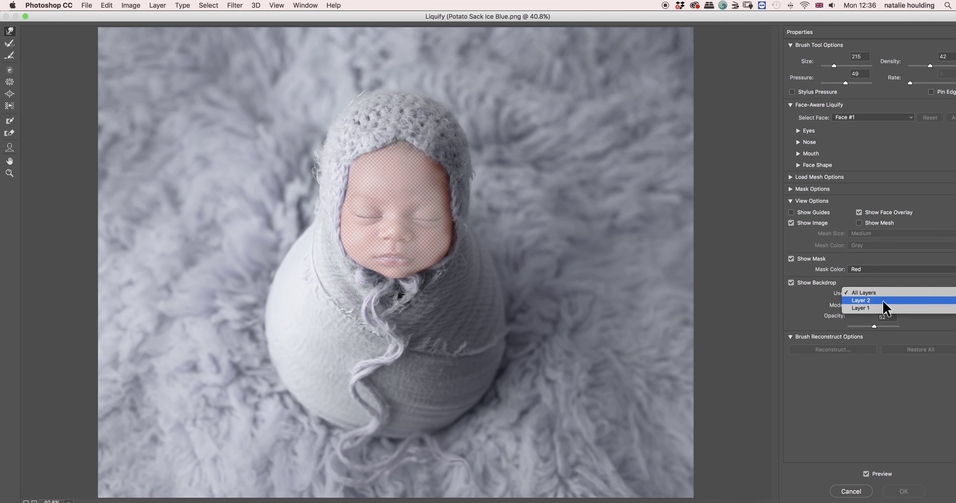
pyautogui.click(885, 308)
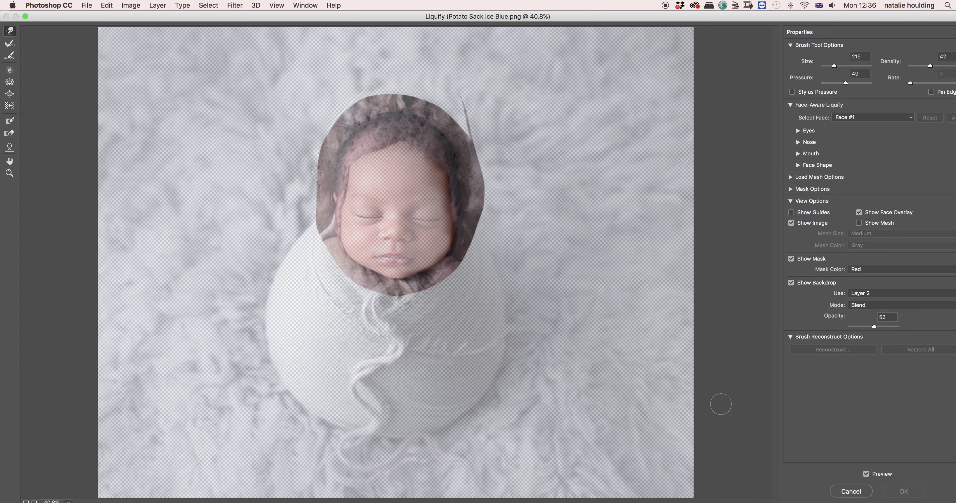
pyautogui.scroll(3, 393, 152)
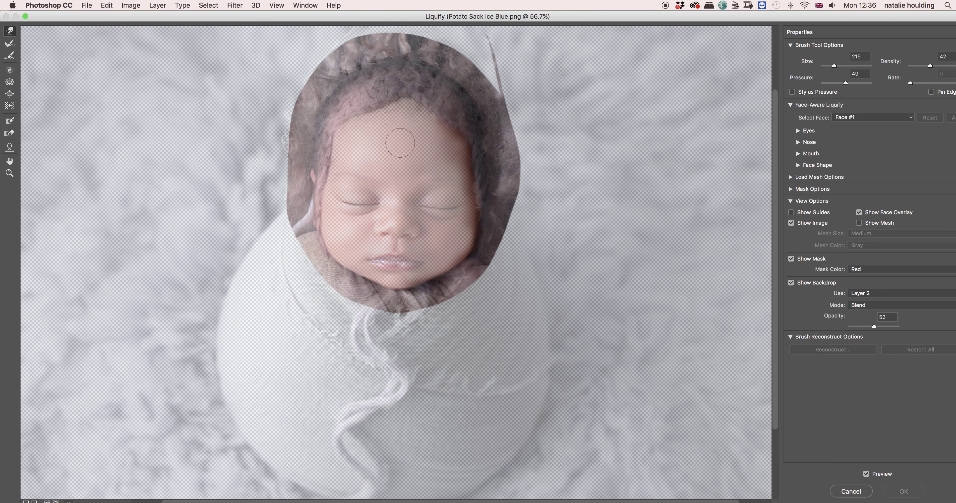
pyautogui.scroll(2, 406, 104)
pyautogui.scroll(2, 408, 98)
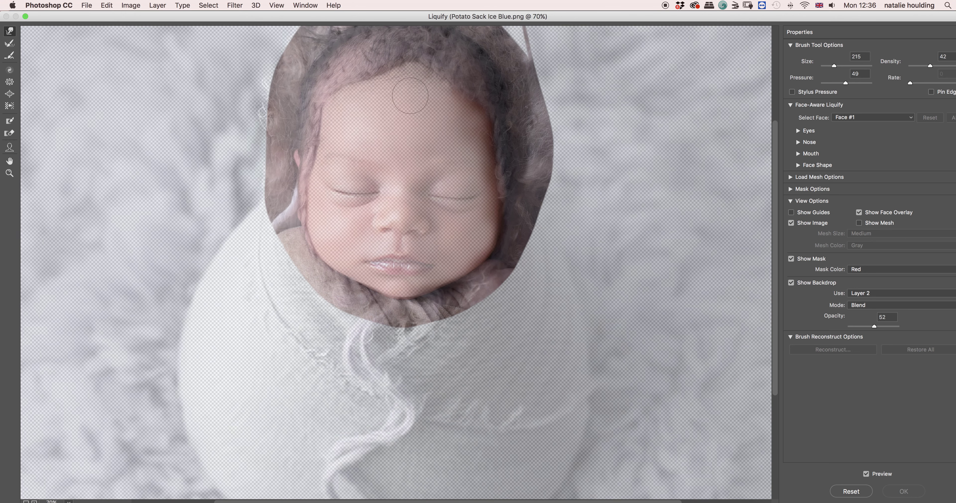
pyautogui.moveTo(874, 325)
pyautogui.mouseDown()
pyautogui.moveTo(894, 324)
pyautogui.moveTo(856, 327)
pyautogui.moveTo(896, 330)
pyautogui.moveTo(829, 334)
pyautogui.moveTo(907, 330)
pyautogui.moveTo(849, 341)
pyautogui.moveTo(880, 334)
pyautogui.mouseUp()
# - Liquify the bonnet opening around the face with the Forward Warp brush, using size 990 reduced to 784 and 462, and apply the filter
pyautogui.click(840, 66)
pyautogui.moveTo(840, 67); pyautogui.dragTo(842, 67)
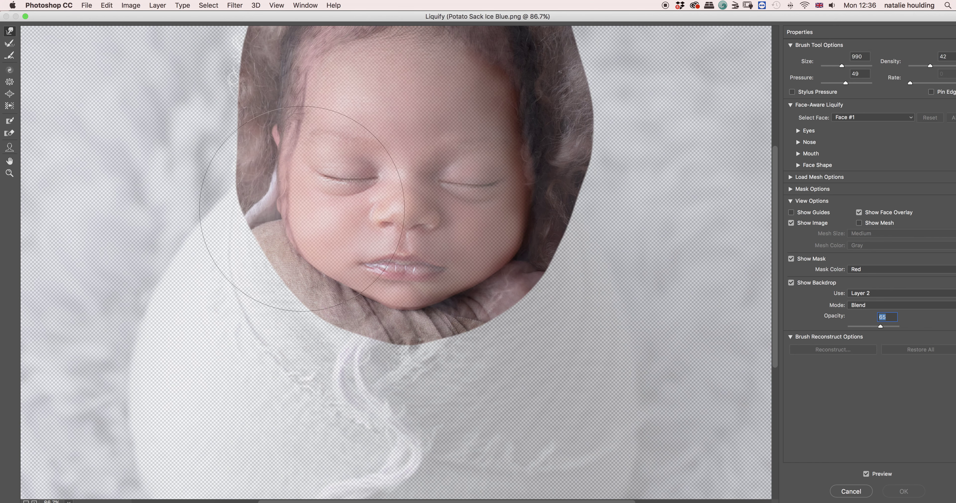
pyautogui.click(298, 210)
pyautogui.moveTo(842, 66); pyautogui.dragTo(841, 65)
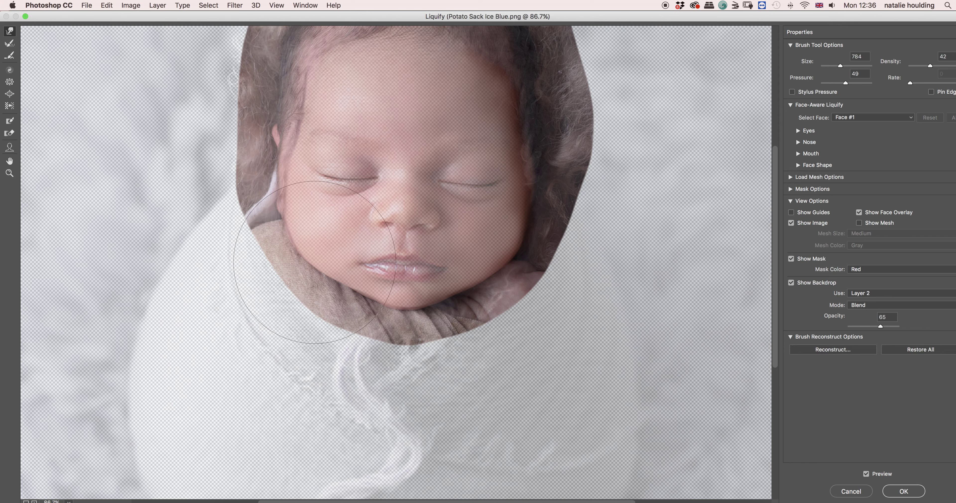
pyautogui.moveTo(841, 65); pyautogui.dragTo(837, 64)
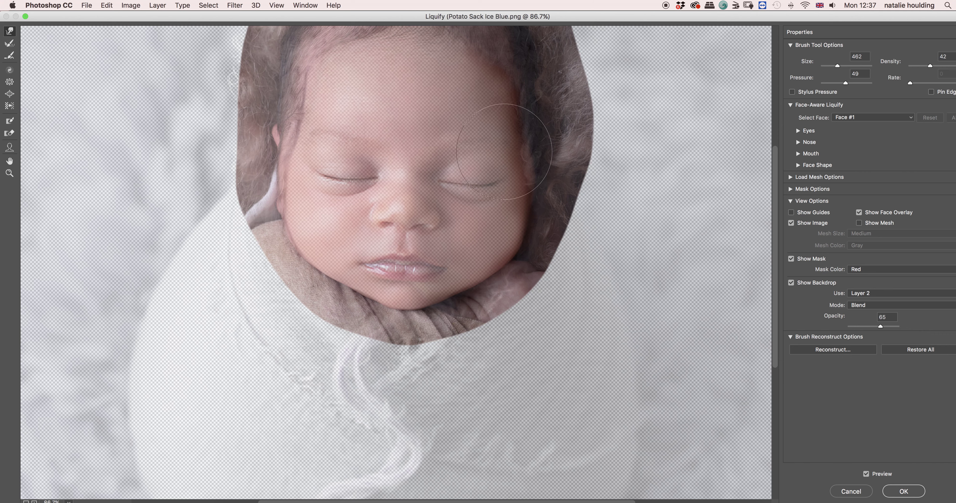
pyautogui.click(913, 492)
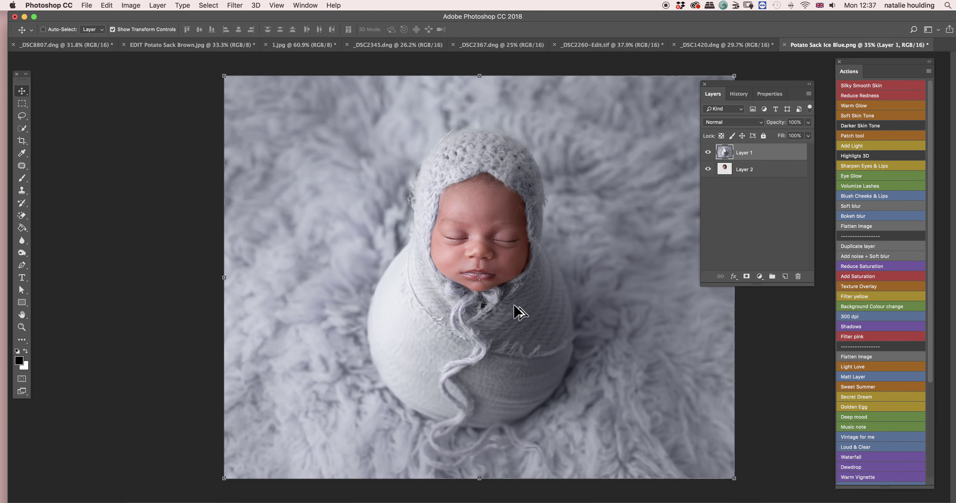
pyautogui.scroll(10, 501, 295)
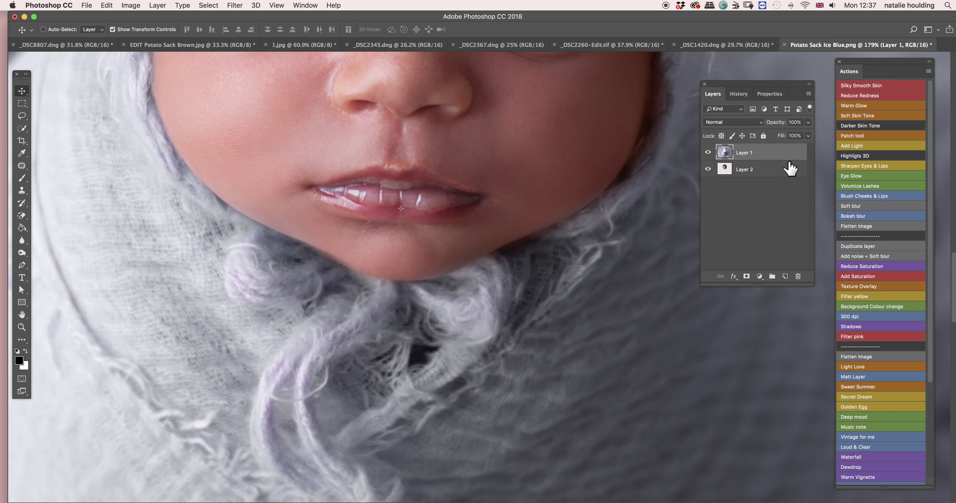
# - Add a layer mask to Layer 1 and paint black along the chin and jaw edge with a 60 px soft round brush
pyautogui.click(745, 276)
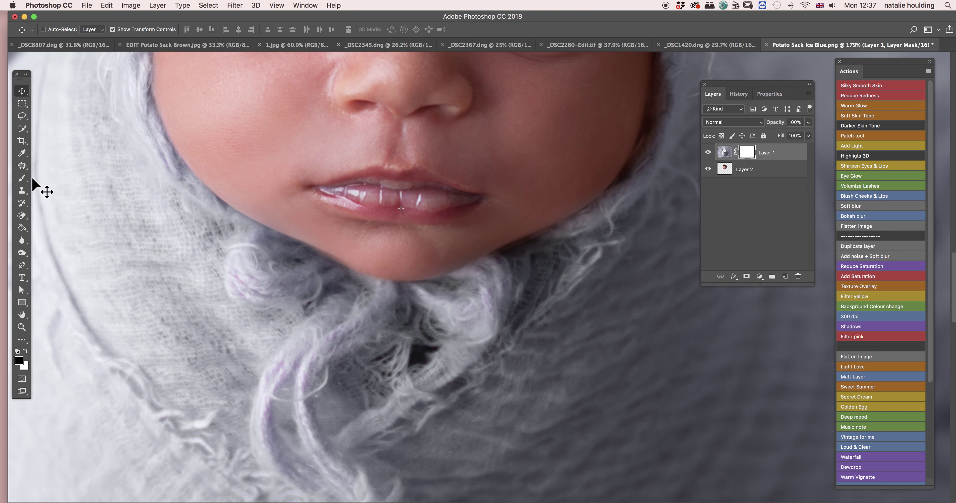
pyautogui.click(21, 178)
pyautogui.rightClick(596, 274)
pyautogui.click(660, 294)
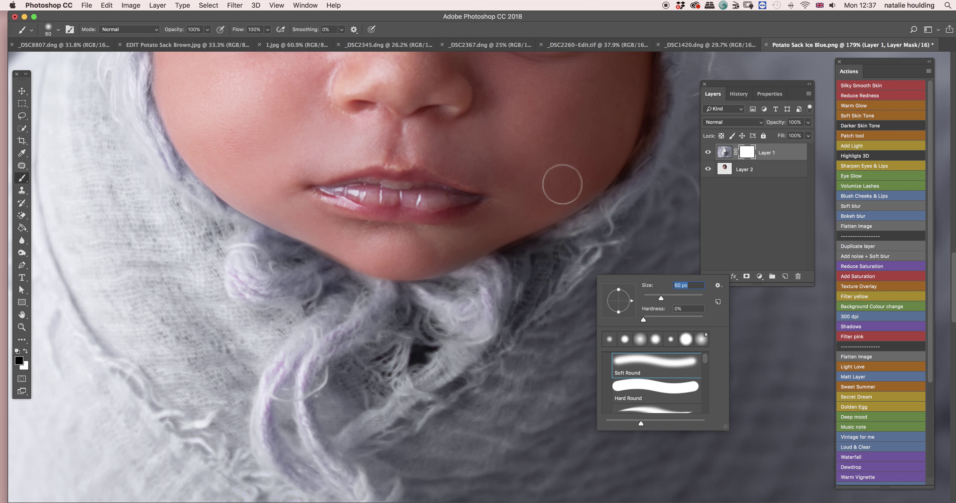
pyautogui.click(578, 190)
pyautogui.moveTo(575, 200)
pyautogui.mouseDown()
pyautogui.moveTo(518, 236)
pyautogui.moveTo(540, 222)
pyautogui.moveTo(436, 266)
pyautogui.moveTo(388, 266)
pyautogui.moveTo(375, 254)
pyautogui.moveTo(419, 252)
pyautogui.moveTo(379, 239)
pyautogui.moveTo(454, 256)
pyautogui.moveTo(429, 270)
pyautogui.moveTo(392, 269)
pyautogui.moveTo(332, 246)
pyautogui.mouseUp()
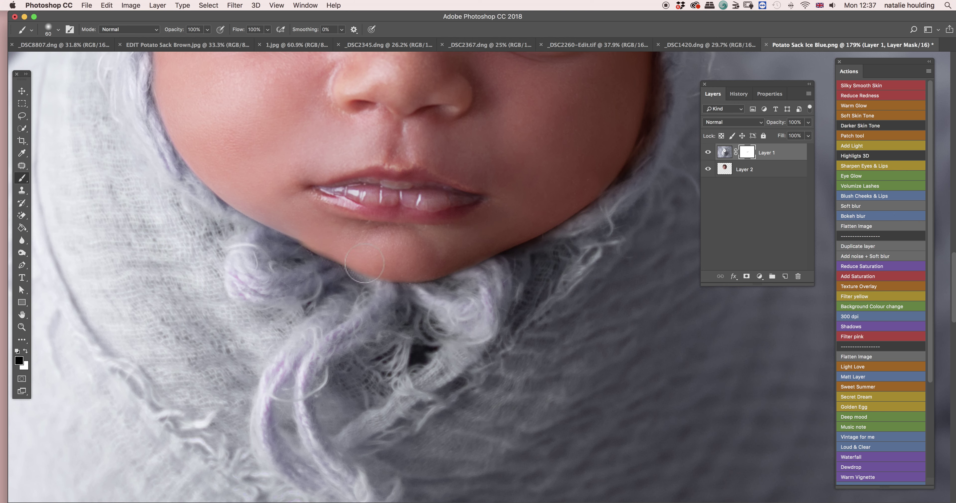
# - Paint black on Layer 1's mask along the cheek and temple on the image's left side to blend the bonnet edge
pyautogui.moveTo(271, 199)
pyautogui.mouseDown()
pyautogui.moveTo(244, 102)
pyautogui.moveTo(251, 157)
pyautogui.moveTo(271, 166)
pyautogui.moveTo(234, 166)
pyautogui.moveTo(176, 110)
pyautogui.moveTo(255, 199)
pyautogui.moveTo(206, 153)
pyautogui.moveTo(227, 182)
pyautogui.moveTo(251, 192)
pyautogui.moveTo(218, 175)
pyautogui.moveTo(284, 217)
pyautogui.moveTo(224, 169)
pyautogui.moveTo(237, 155)
pyautogui.moveTo(285, 217)
pyautogui.moveTo(265, 201)
pyautogui.mouseUp()
pyautogui.press('space')
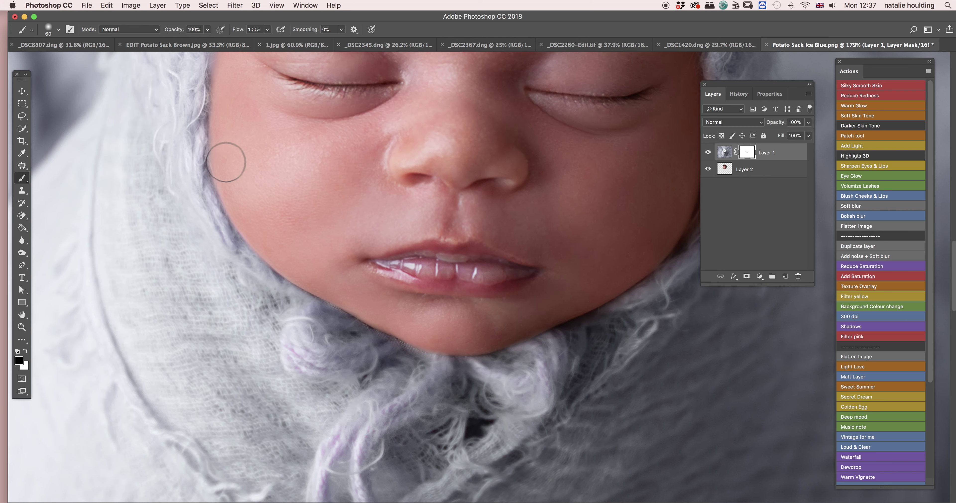
pyautogui.moveTo(246, 162); pyautogui.dragTo(279, 253)
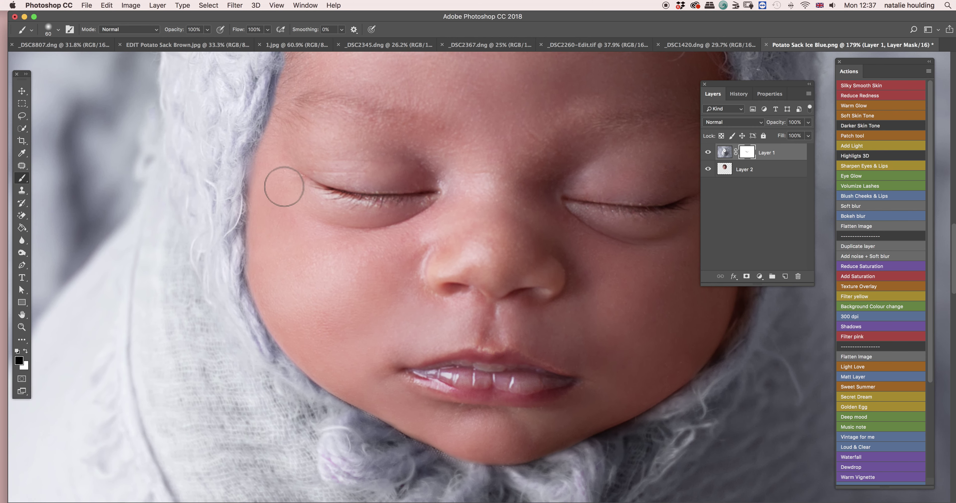
pyautogui.press('space')
pyautogui.moveTo(278, 210)
pyautogui.mouseDown()
pyautogui.moveTo(288, 220)
pyautogui.moveTo(269, 312)
pyautogui.mouseUp()
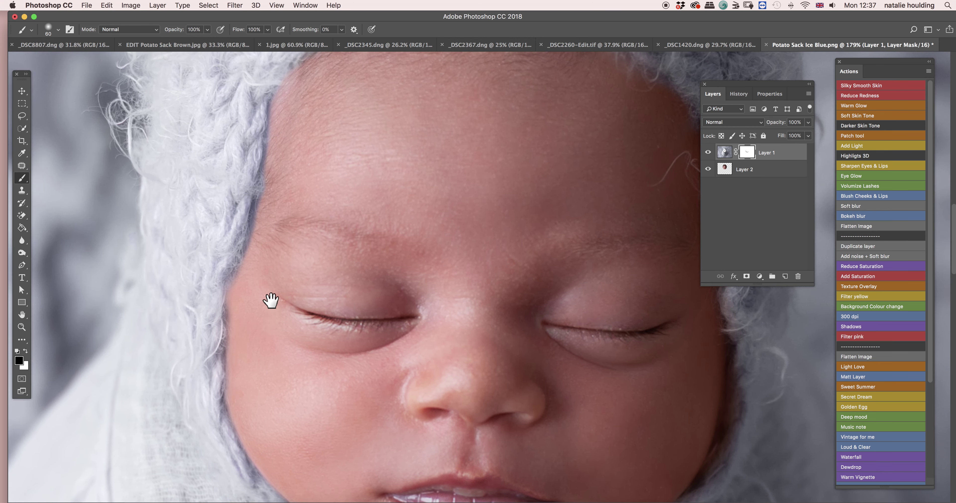
pyautogui.moveTo(319, 173); pyautogui.dragTo(305, 219)
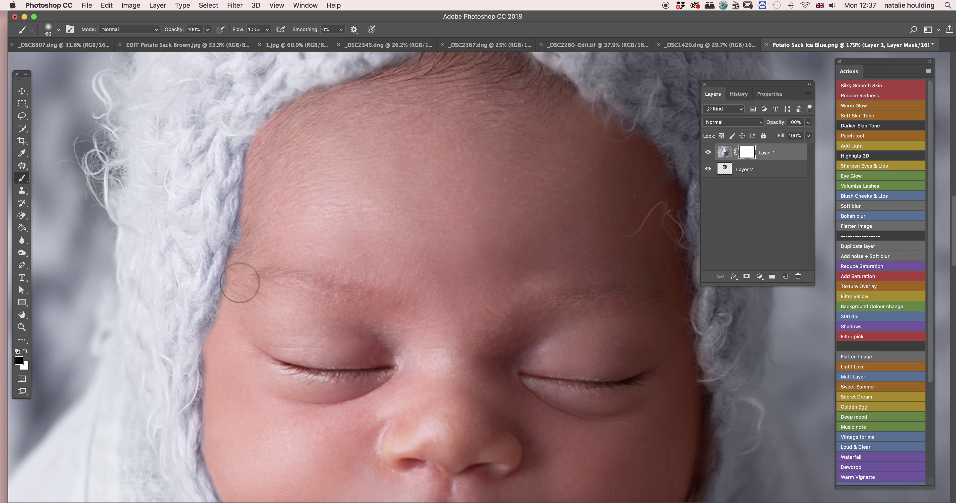
pyautogui.moveTo(419, 188); pyautogui.dragTo(307, 159)
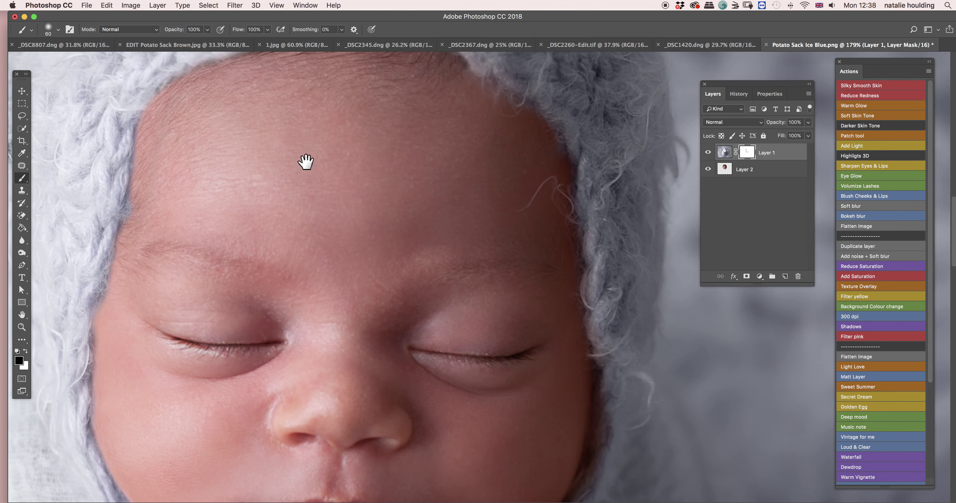
pyautogui.moveTo(335, 326); pyautogui.dragTo(323, 143)
pyautogui.moveTo(311, 258)
pyautogui.mouseDown()
pyautogui.moveTo(341, 211)
pyautogui.moveTo(349, 164)
pyautogui.mouseUp()
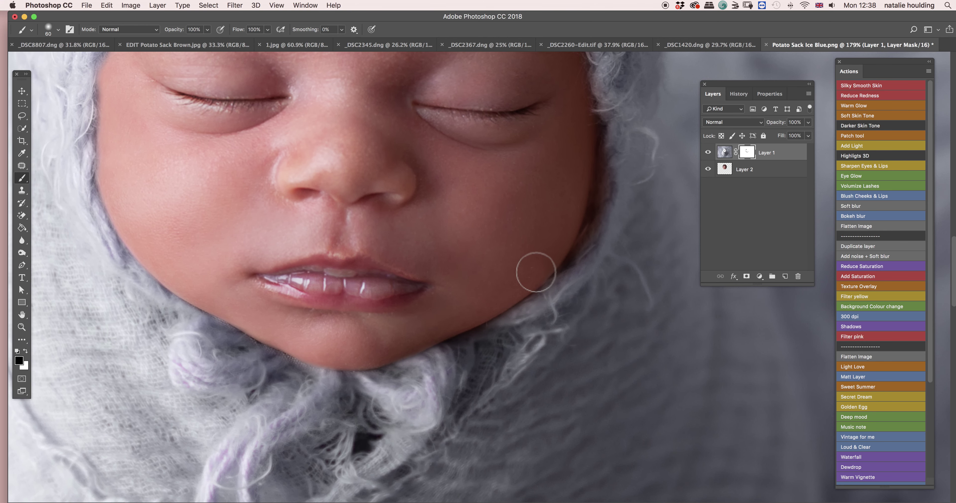
# - Refine Layer 1's mask along the jaw and chin with the brush at 26% opacity, then at 36 px and 100% opacity
pyautogui.click(207, 30)
pyautogui.click(534, 257)
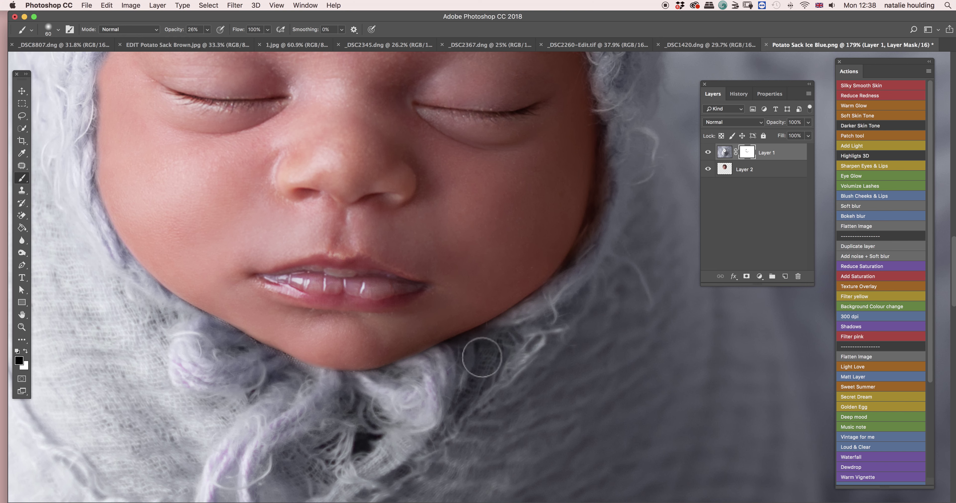
pyautogui.rightClick(377, 324)
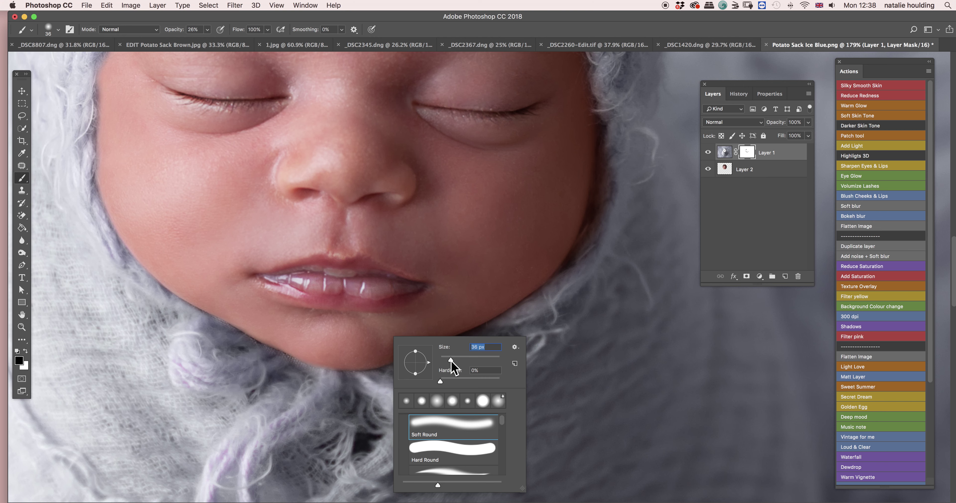
pyautogui.click(207, 30)
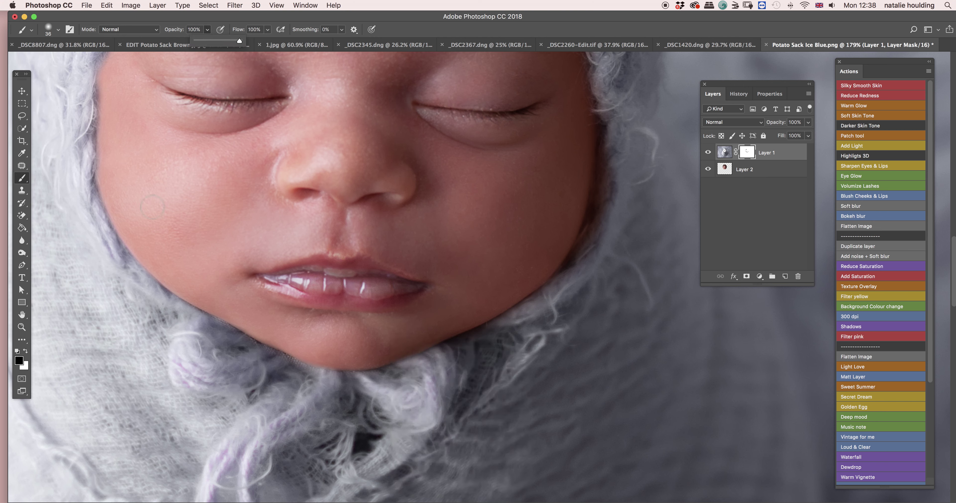
pyautogui.press('x')
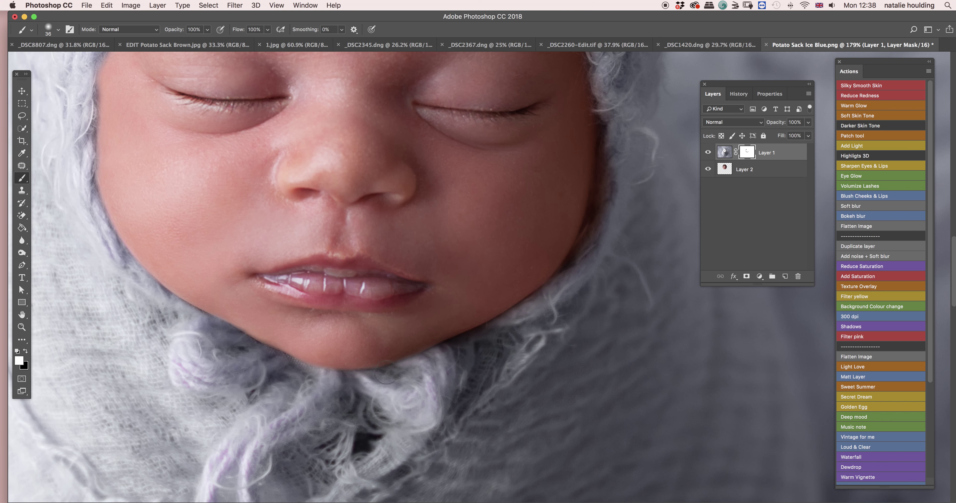
pyautogui.press('x')
pyautogui.press('x')
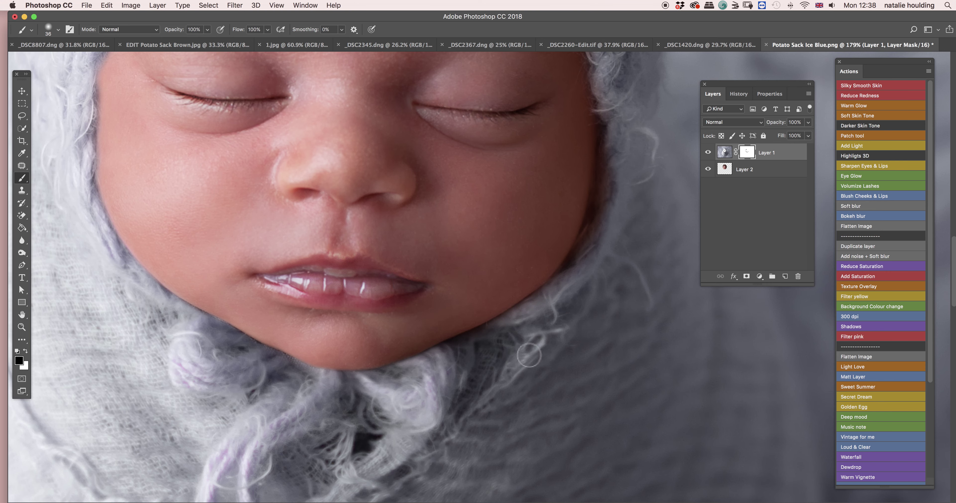
# - Soften the bonnet edge along the forehead on Layer 1's mask with a 78 px brush at 38% opacity
pyautogui.scroll(-3, 529, 359)
pyautogui.scroll(3, 259, 199)
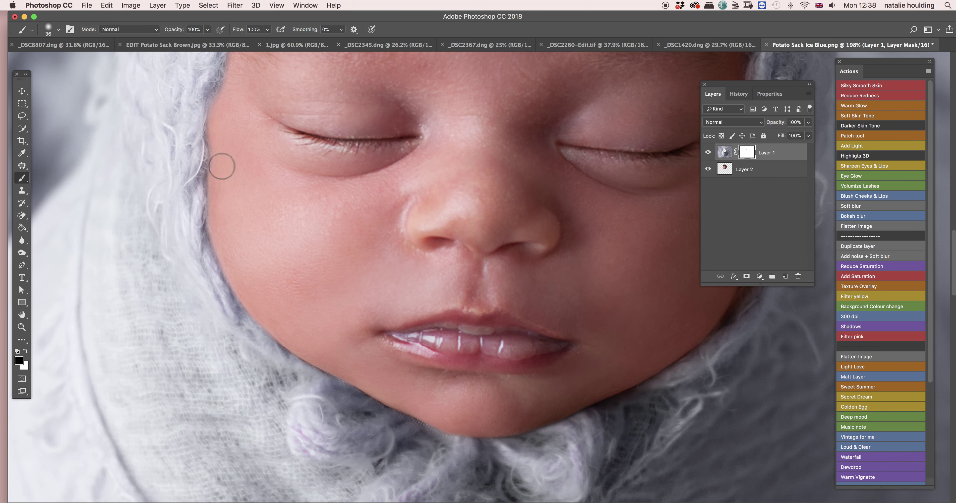
pyautogui.scroll(-5, 255, 206)
pyautogui.scroll(-3, 318, 218)
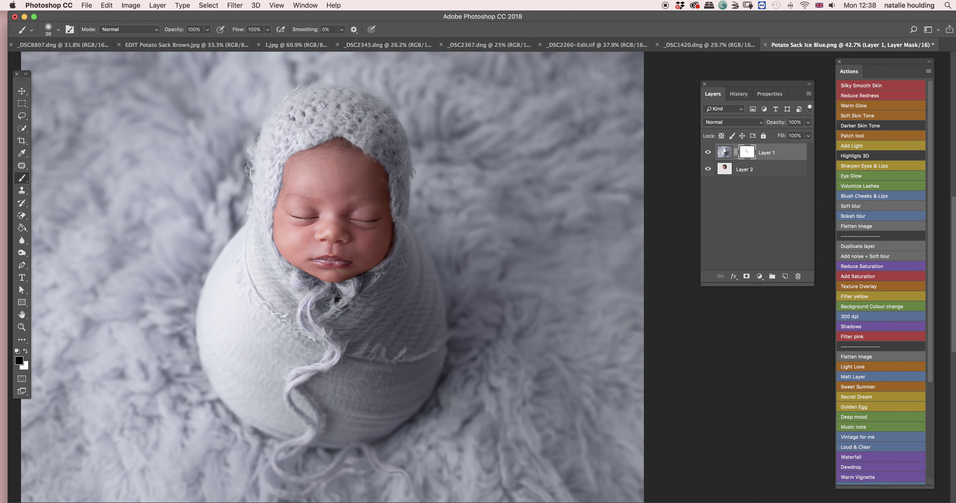
pyautogui.scroll(4, 397, 192)
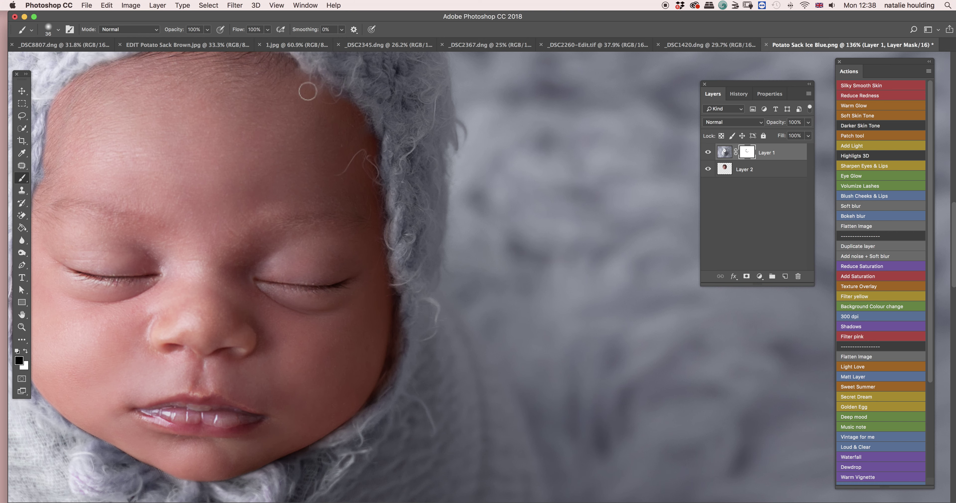
pyautogui.rightClick(319, 211)
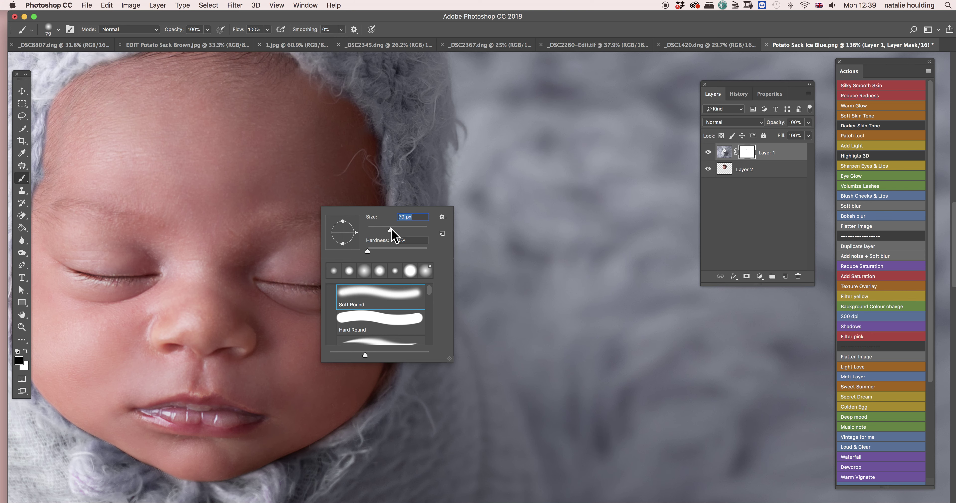
pyautogui.moveTo(207, 29); pyautogui.dragTo(179, 41)
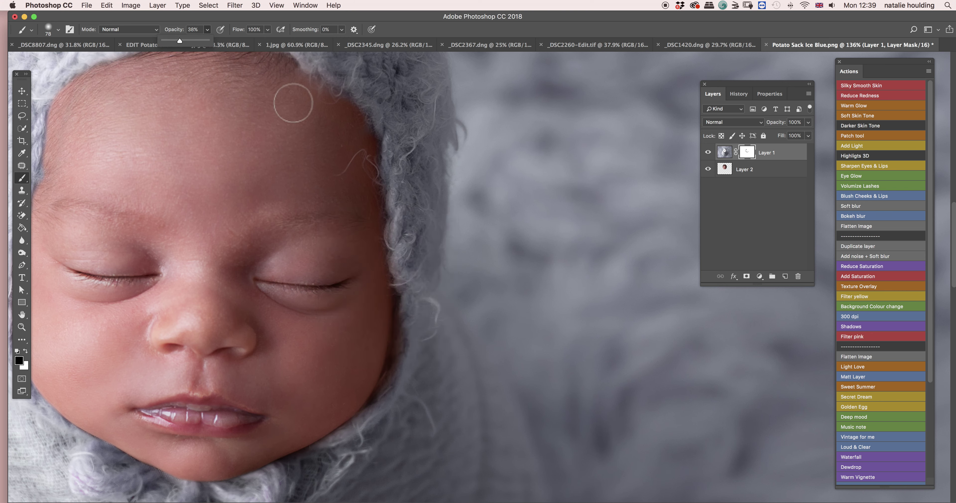
pyautogui.click(289, 70)
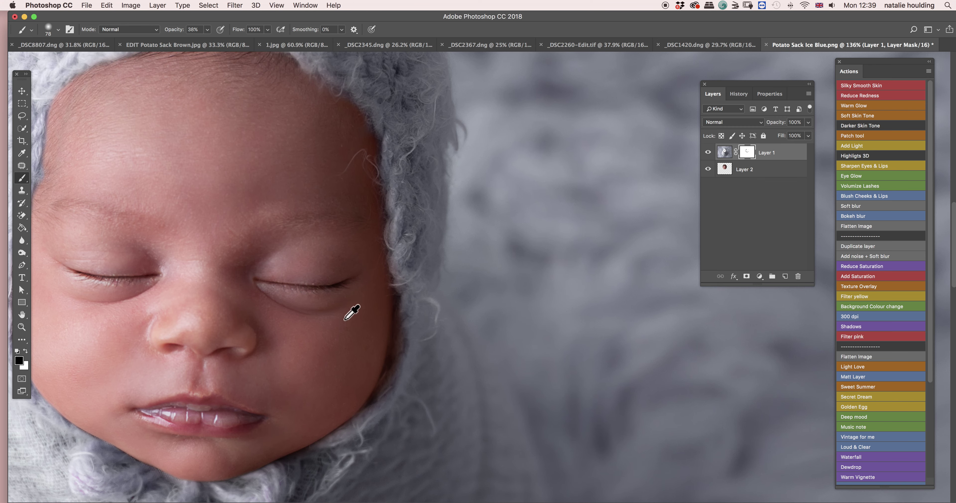
# - Examine how the face blends into the bonnet, both across the whole image and close up
pyautogui.scroll(-4, 365, 306)
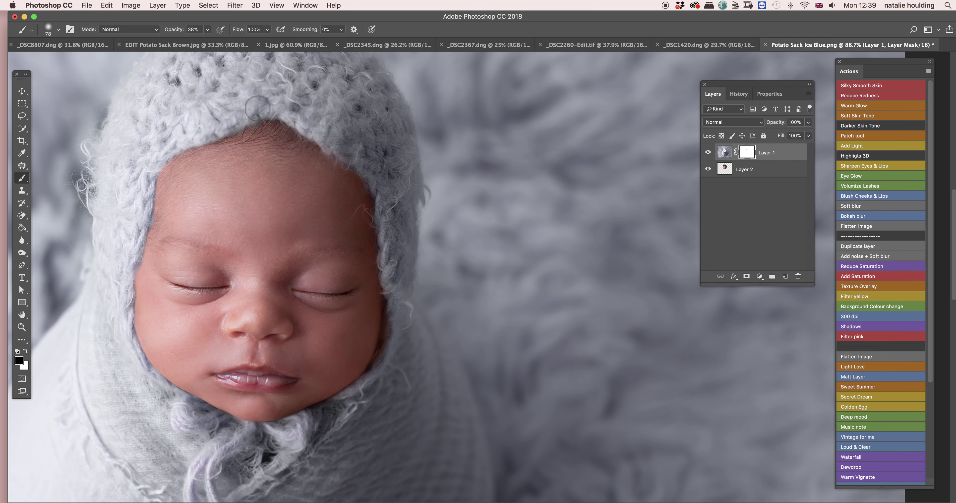
pyautogui.scroll(-2, 260, 293)
pyautogui.scroll(-3, 260, 294)
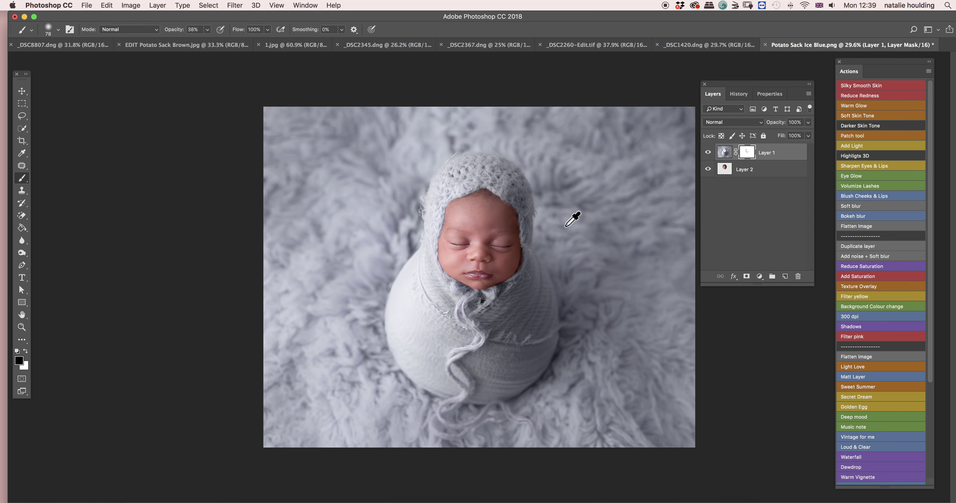
pyautogui.scroll(1, 566, 226)
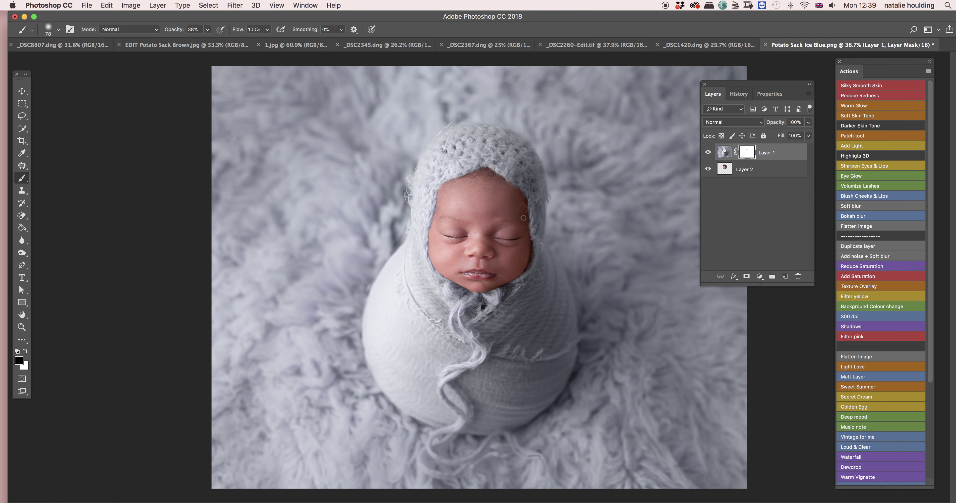
pyautogui.scroll(3, 539, 196)
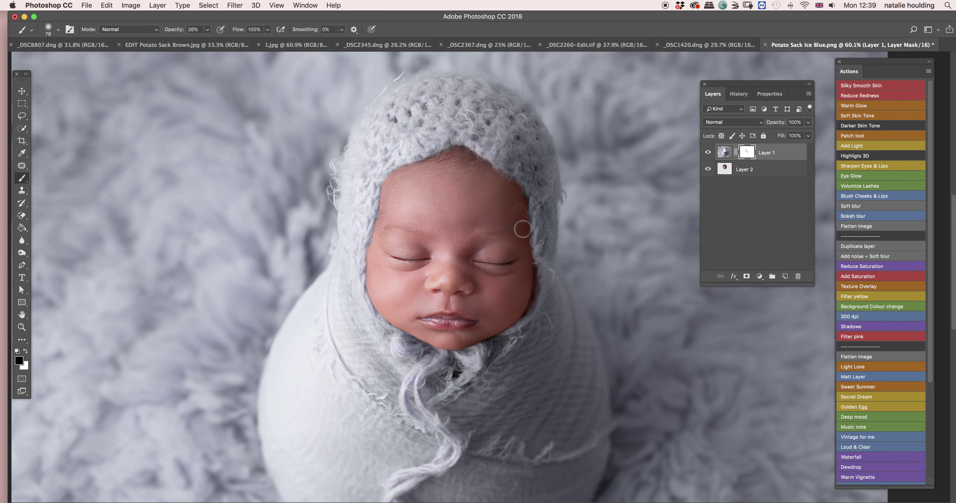
pyautogui.scroll(-1, 523, 228)
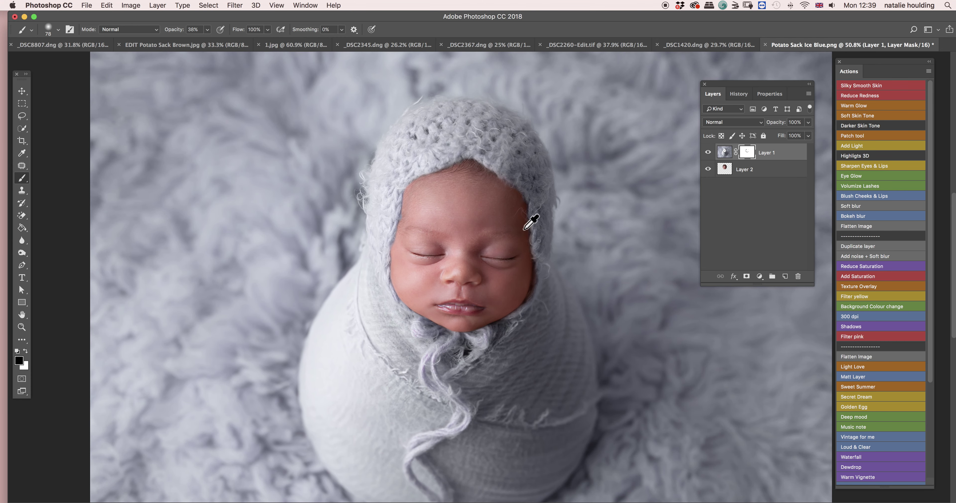
pyautogui.scroll(-1, 524, 229)
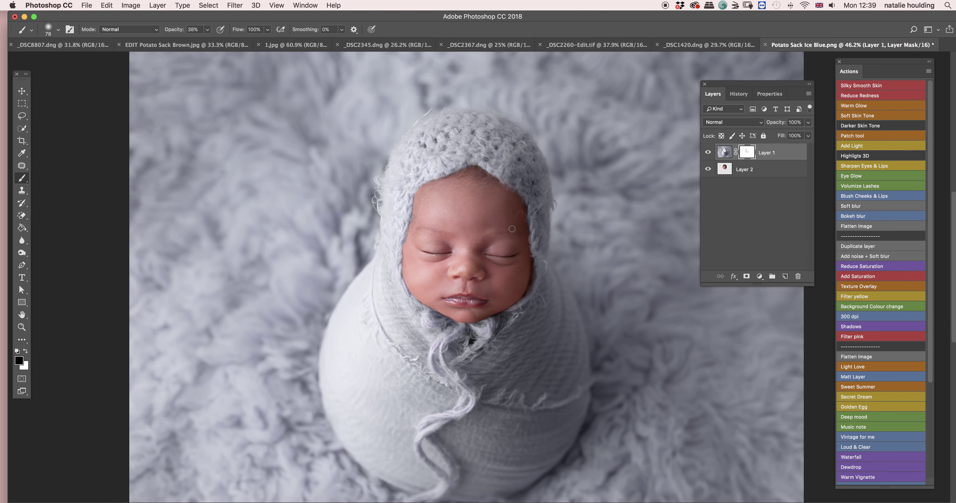
# - Run the Shadows action on Layer 2 and paint shading around the face's edges on its mask with a 188 px brush
pyautogui.click(786, 171)
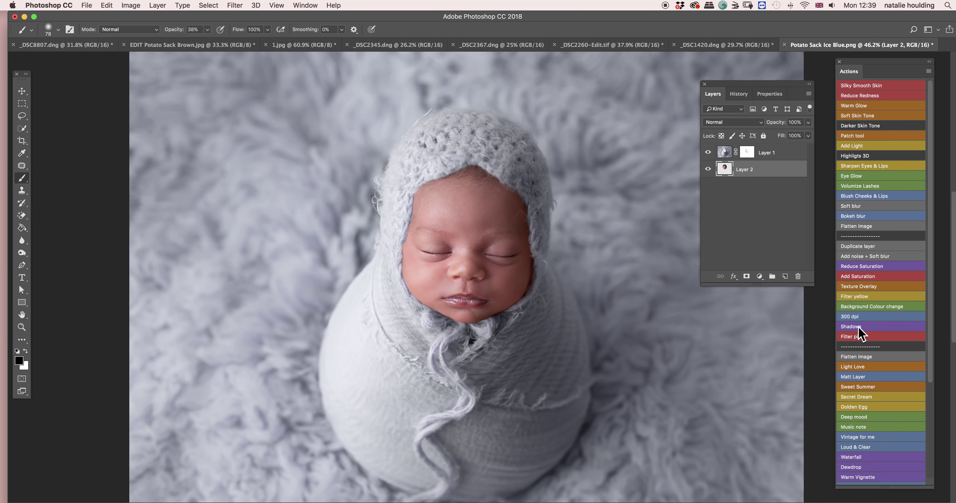
pyautogui.click(889, 326)
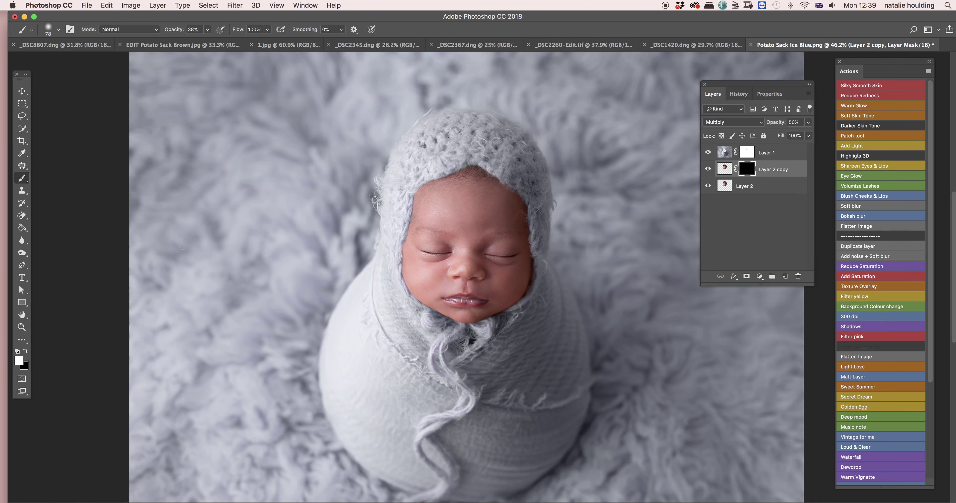
pyautogui.rightClick(575, 283)
pyautogui.moveTo(653, 305); pyautogui.dragTo(668, 305)
pyautogui.press('Return')
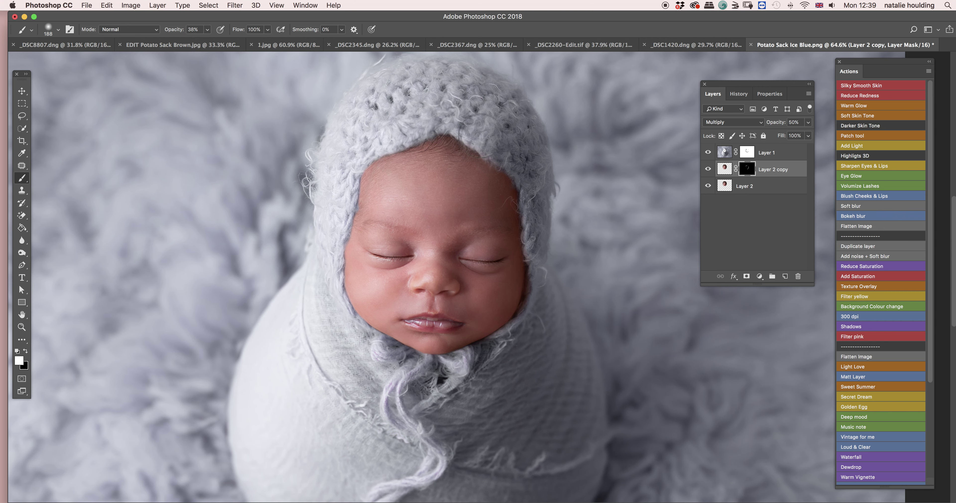
pyautogui.moveTo(344, 222)
pyautogui.mouseDown()
pyautogui.moveTo(335, 280)
pyautogui.moveTo(351, 327)
pyautogui.moveTo(378, 346)
pyautogui.mouseUp()
# - Burn the shadows of Layer 1's bonnet fabric just below the chin with a 220 px soft brush at 10% exposure
pyautogui.click(723, 152)
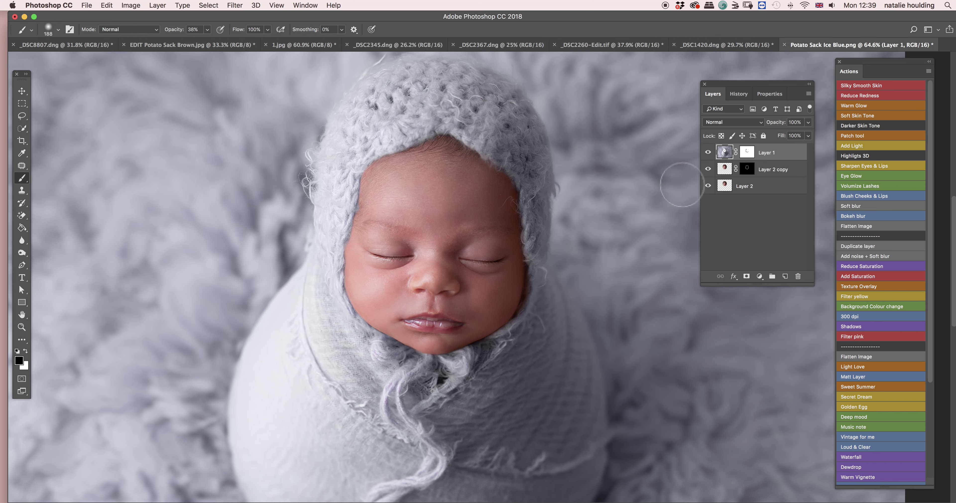
pyautogui.click(22, 252)
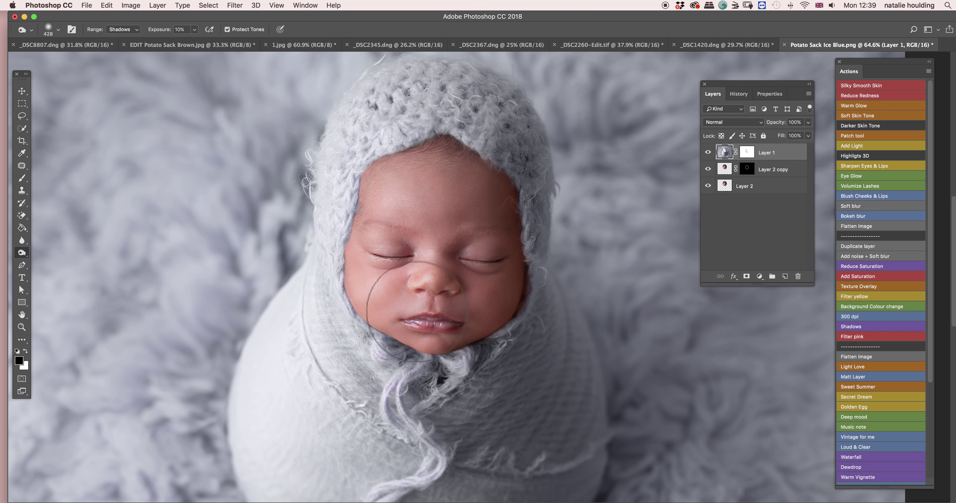
pyautogui.rightClick(511, 315)
pyautogui.moveTo(579, 336); pyautogui.dragTo(534, 334)
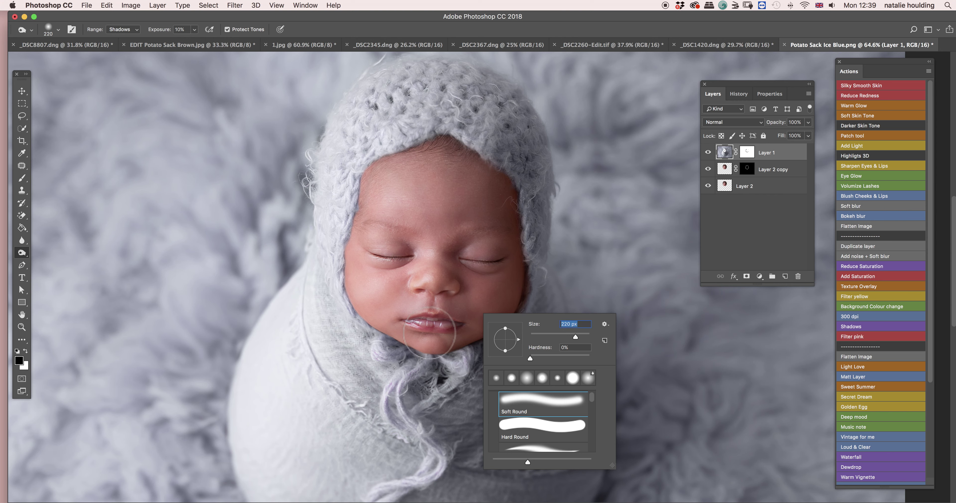
pyautogui.click(437, 348)
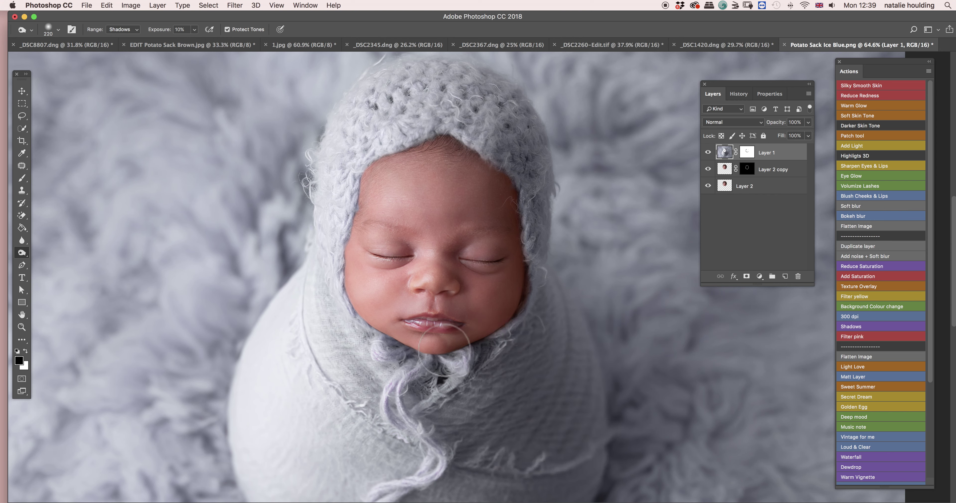
pyautogui.moveTo(440, 352)
pyautogui.mouseDown()
pyautogui.moveTo(510, 329)
pyautogui.moveTo(442, 371)
pyautogui.moveTo(412, 349)
pyautogui.moveTo(432, 352)
pyautogui.mouseUp()
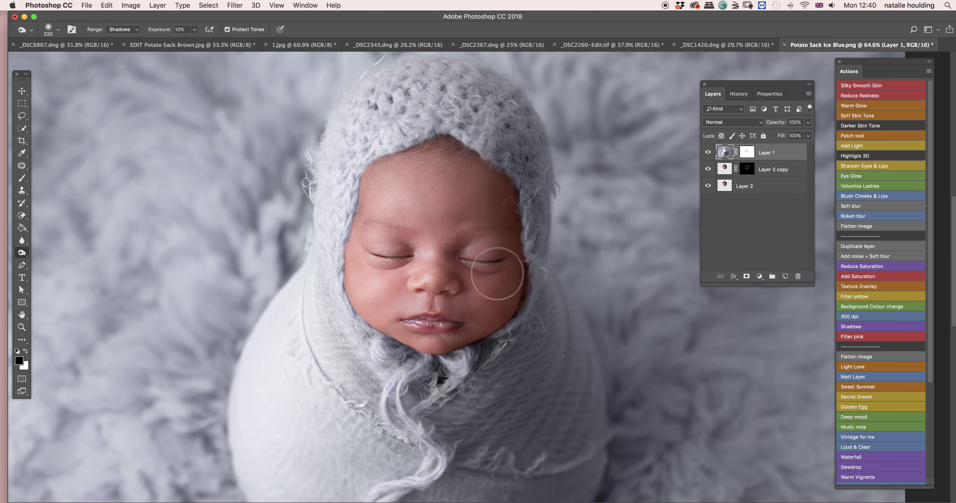
pyautogui.scroll(-5, 497, 267)
pyautogui.scroll(4, 506, 290)
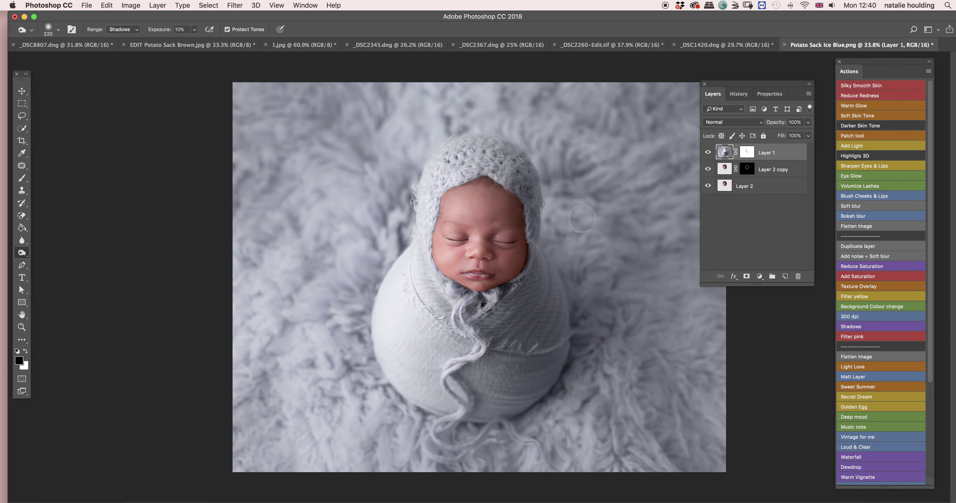
# - Merge the shaded Layer 2 copy down into Layer 2
pyautogui.click(786, 172)
pyautogui.rightClick(791, 172)
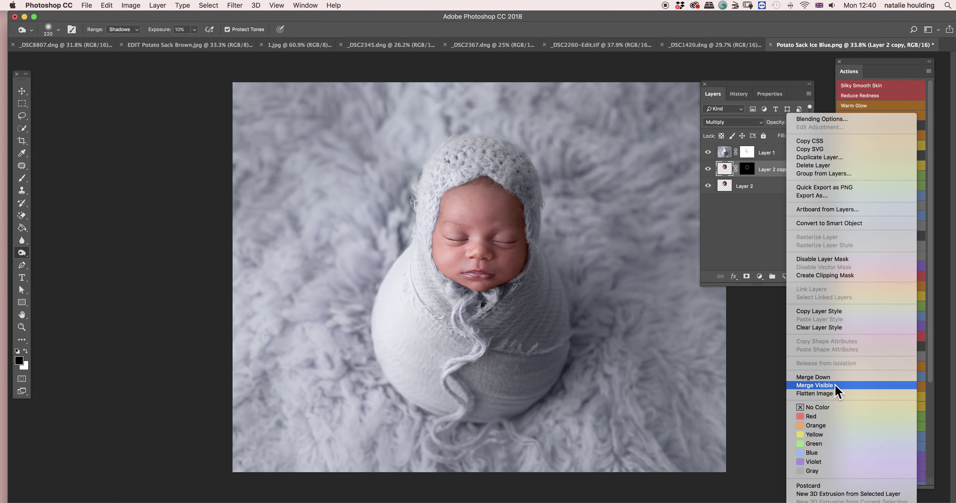
pyautogui.click(819, 380)
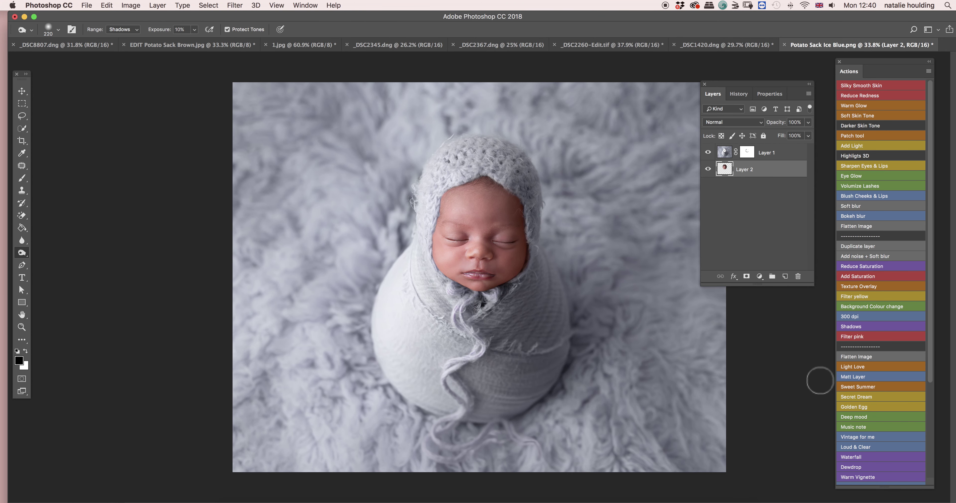
# - Add a Color Balance adjustment above Layer 2 and fine-tune its midtones, with green at +9, blue at +5 and a slight cyan-red adjustment
pyautogui.click(759, 276)
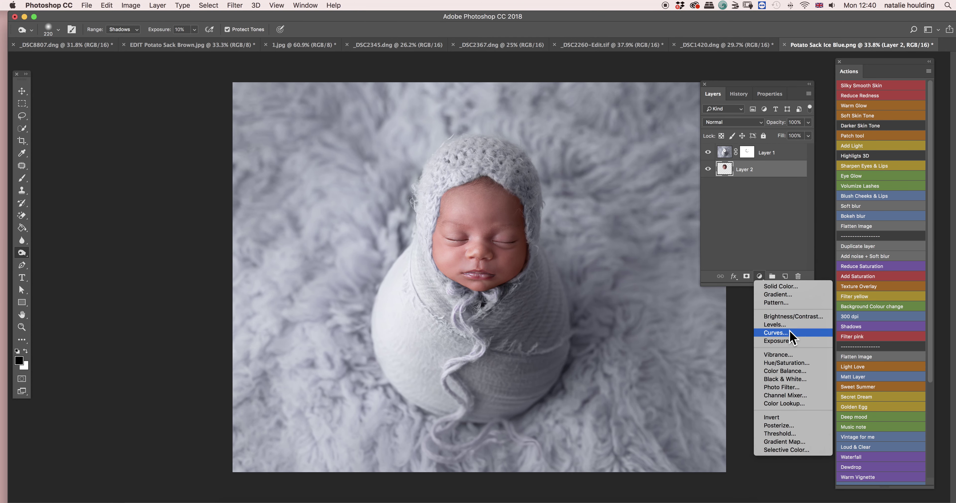
pyautogui.click(812, 375)
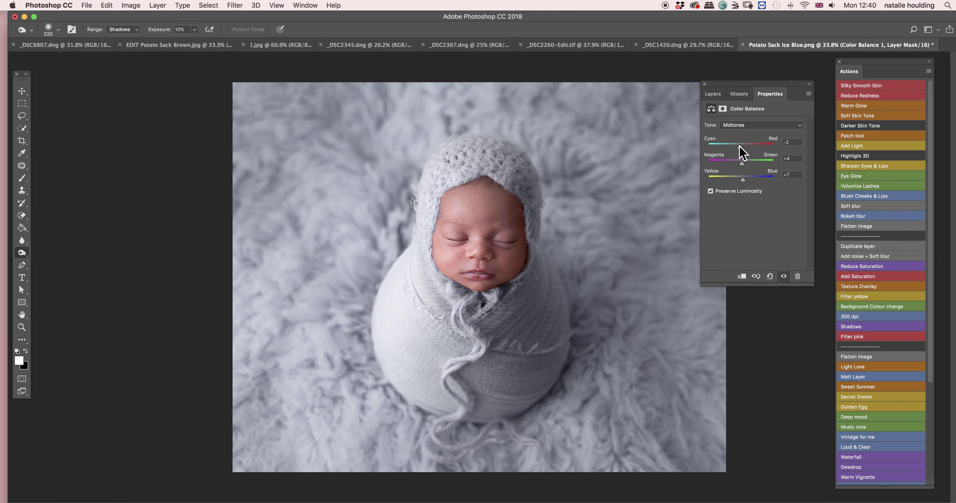
pyautogui.moveTo(739, 146); pyautogui.dragTo(741, 146)
pyautogui.moveTo(741, 178); pyautogui.dragTo(743, 179)
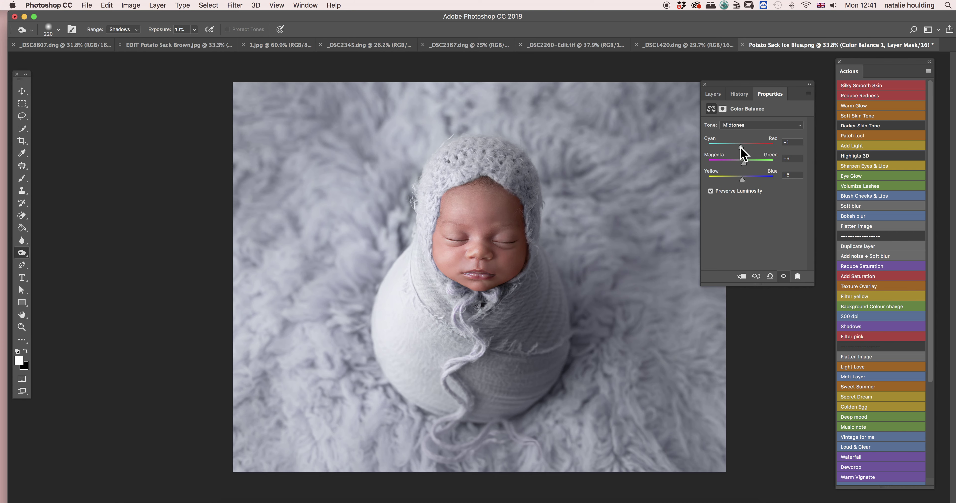
pyautogui.moveTo(738, 147); pyautogui.dragTo(744, 147)
pyautogui.click(712, 93)
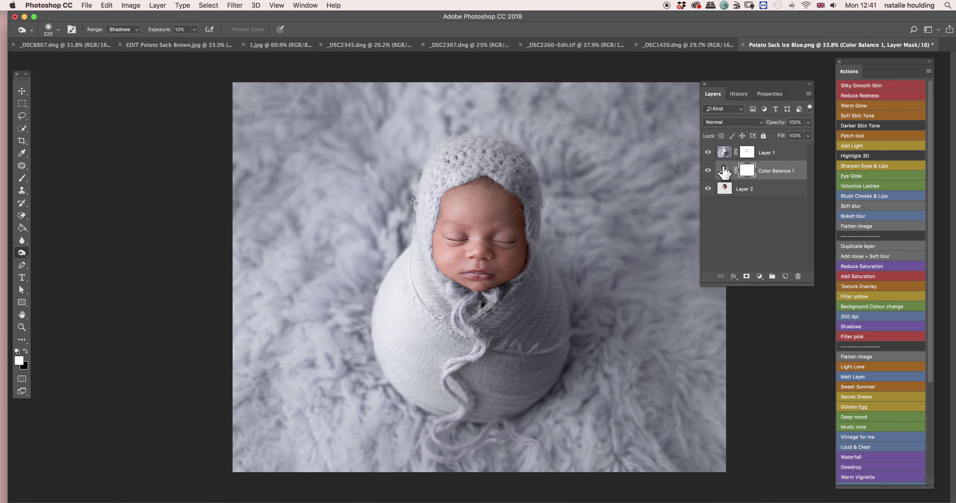
# - Compare the baby's skin tone with and without the Color Balance adjustment
pyautogui.click(708, 170)
pyautogui.click(707, 170)
pyautogui.click(711, 164)
pyautogui.click(711, 164)
pyautogui.click(711, 163)
pyautogui.click(711, 165)
# - Flatten the composite into a single background layer and run the Sweet Summer action
pyautogui.click(857, 226)
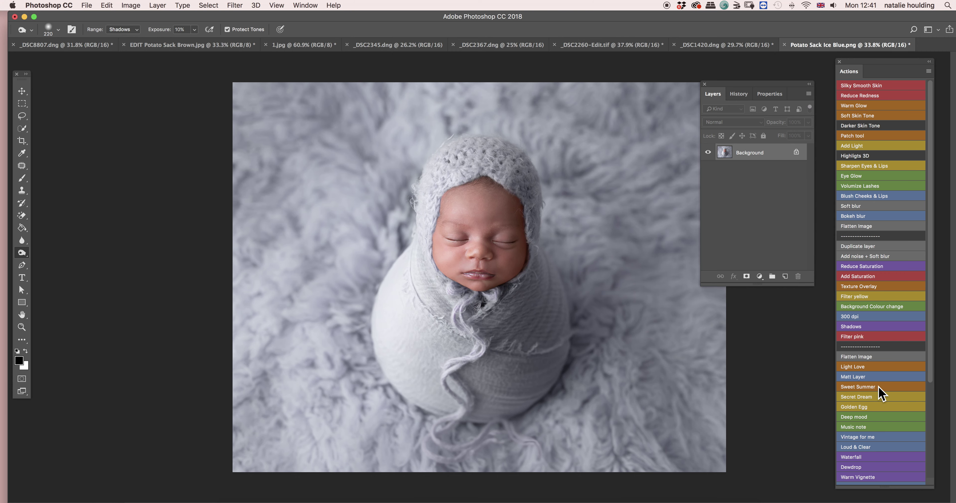
pyautogui.click(873, 387)
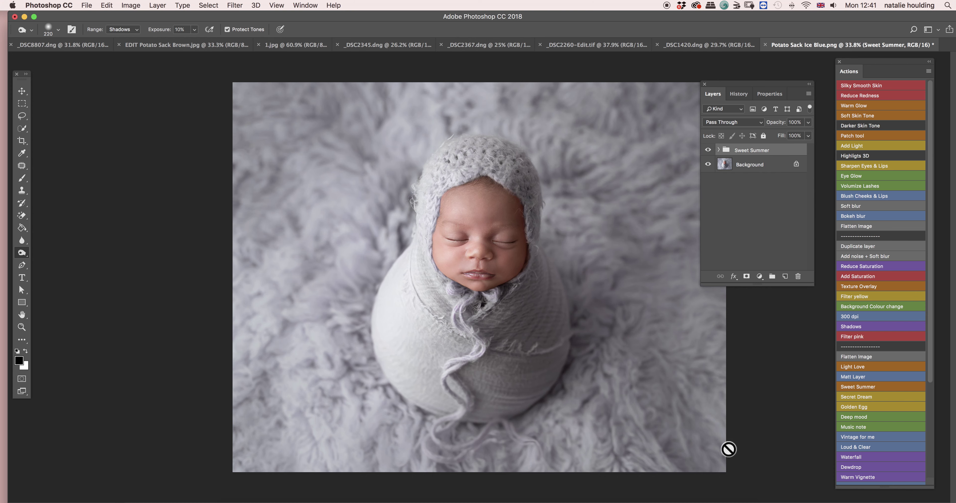
# - Compare the whole image with and without the Sweet Summer group's toning
pyautogui.click(707, 151)
pyautogui.click(708, 151)
pyautogui.click(707, 150)
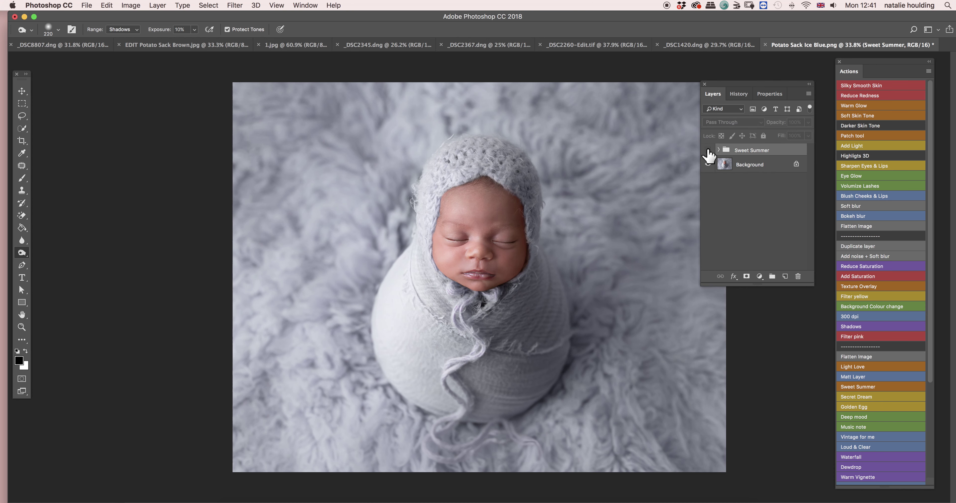
pyautogui.click(708, 151)
pyautogui.click(707, 151)
pyautogui.click(707, 151)
pyautogui.click(707, 151)
pyautogui.click(707, 152)
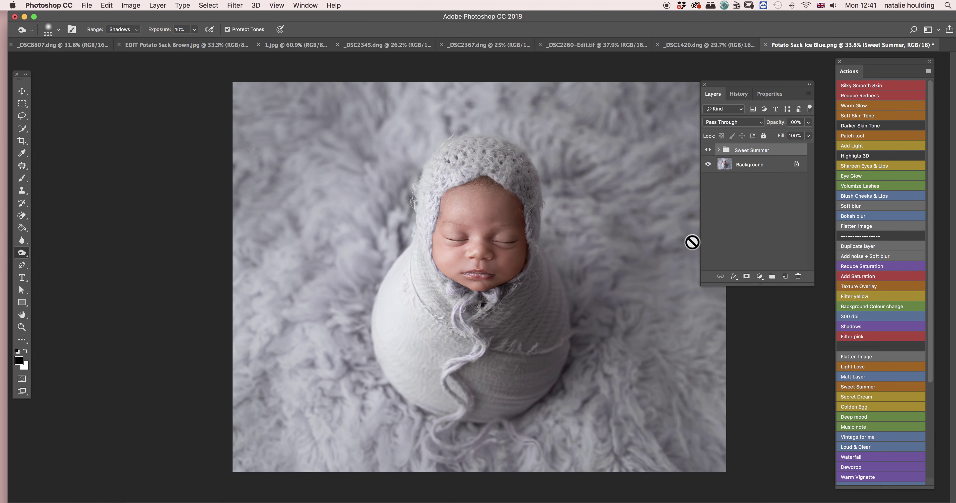
pyautogui.click(708, 150)
pyautogui.click(707, 151)
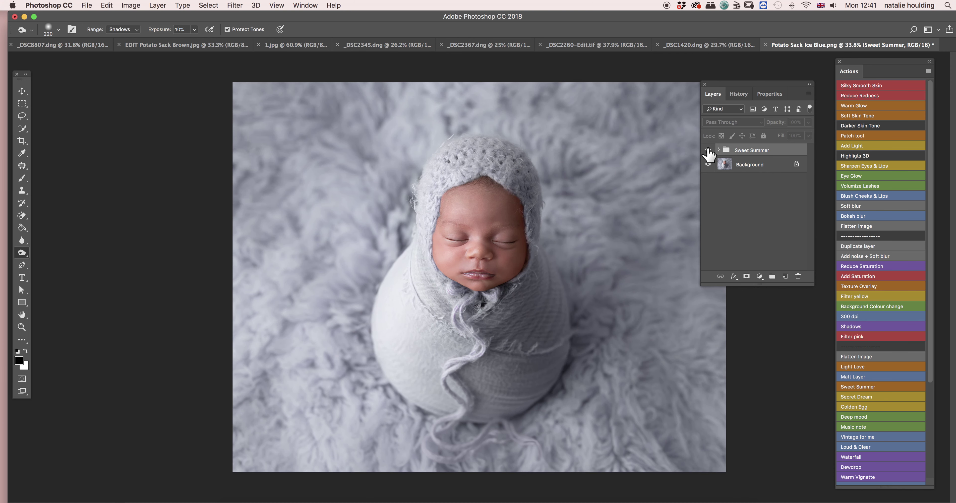
pyautogui.click(707, 151)
pyautogui.click(707, 150)
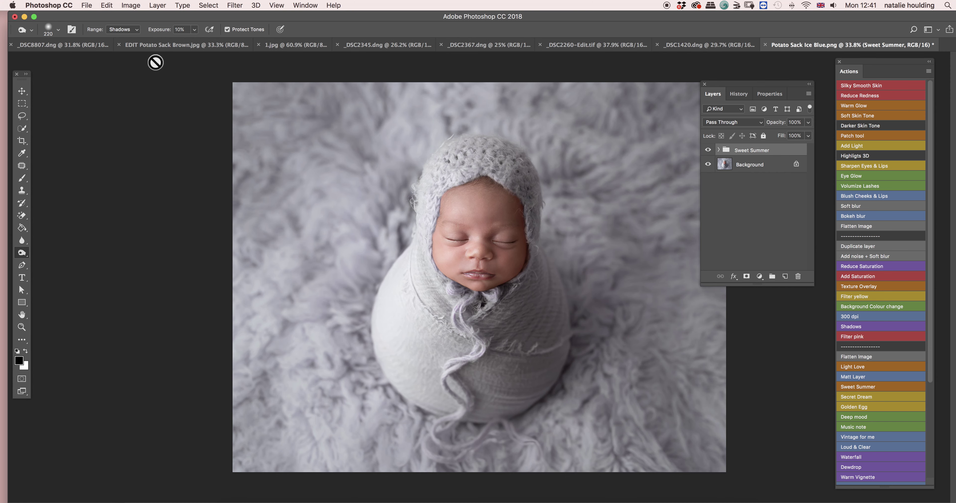
# - Compare the finished Potato Sack Brown composite with its source _DSC8807.dng, and review the source photos _DSC1420.dng and _DSC2260-Edit.tif
pyautogui.click(170, 51)
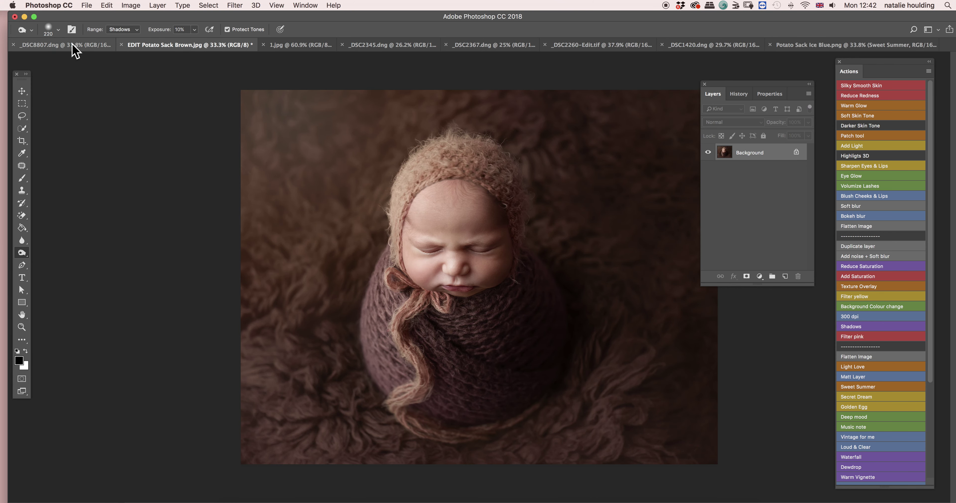
pyautogui.click(70, 48)
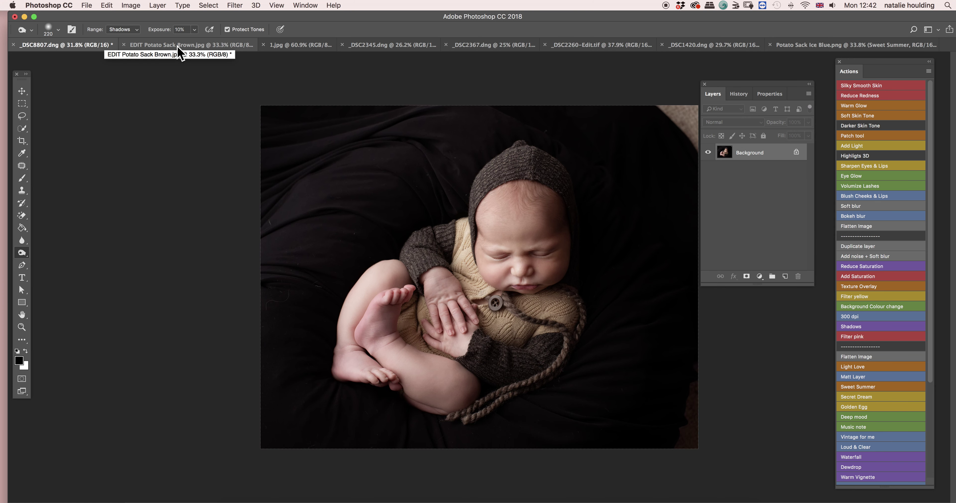
pyautogui.click(187, 50)
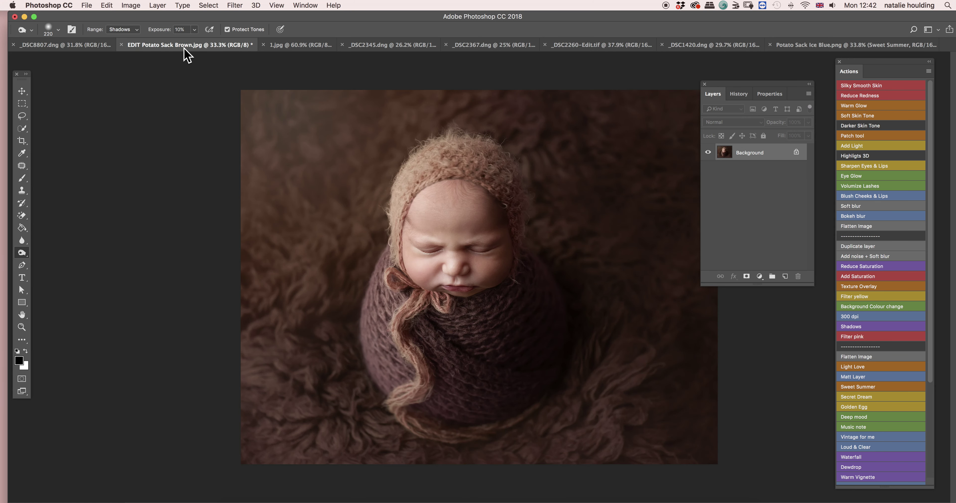
pyautogui.click(75, 49)
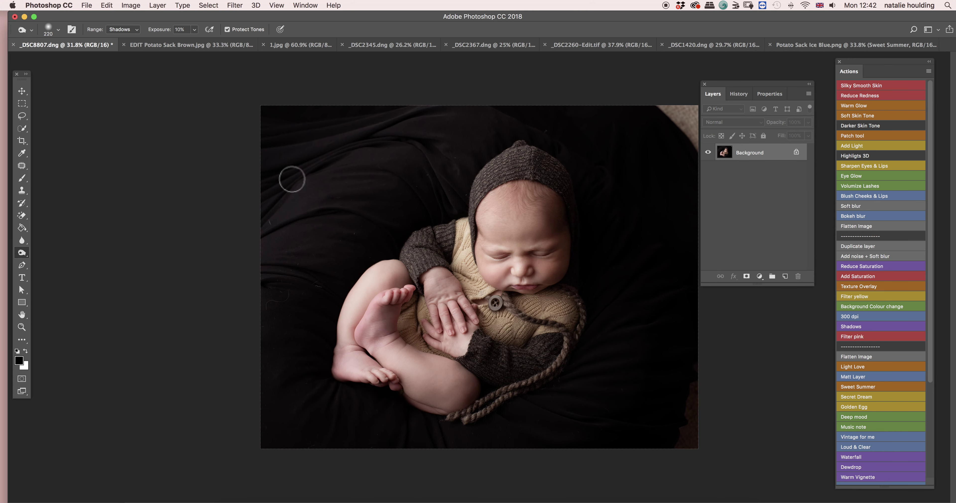
pyautogui.click(164, 48)
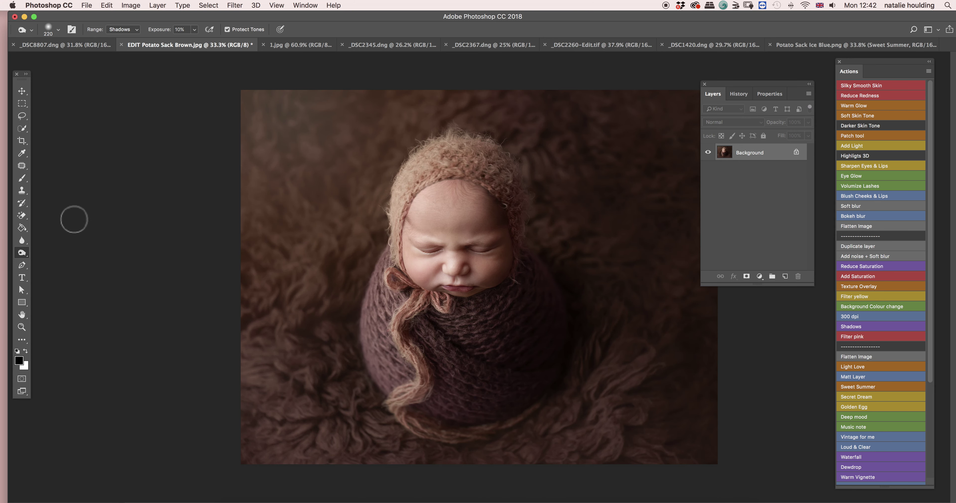
pyautogui.click(705, 47)
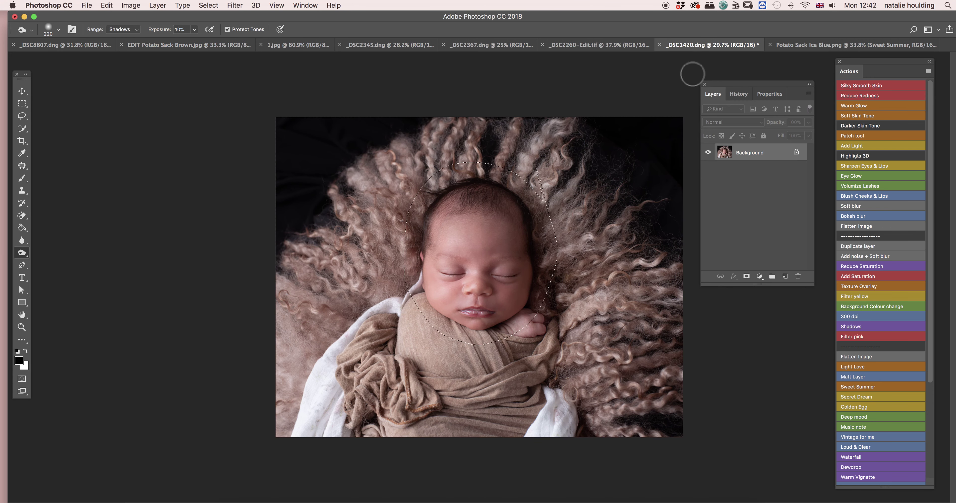
pyautogui.click(590, 46)
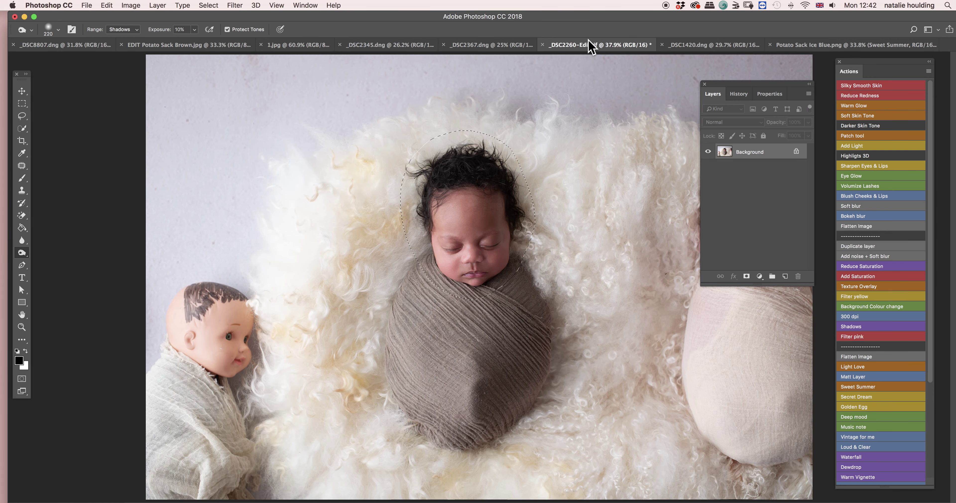
pyautogui.click(71, 46)
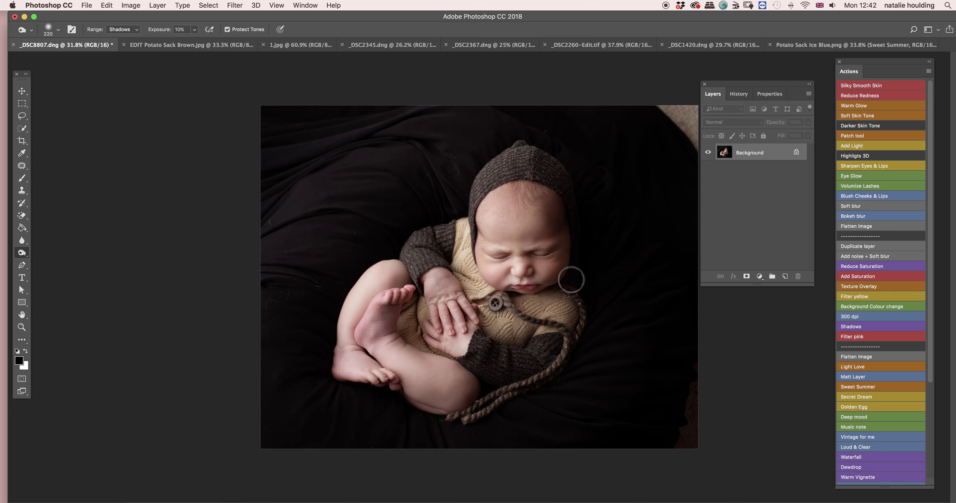
pyautogui.click(163, 47)
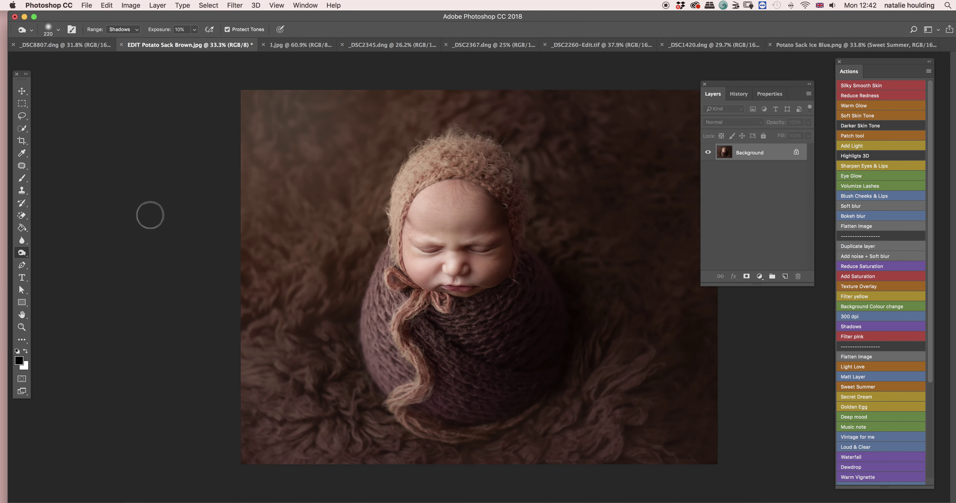